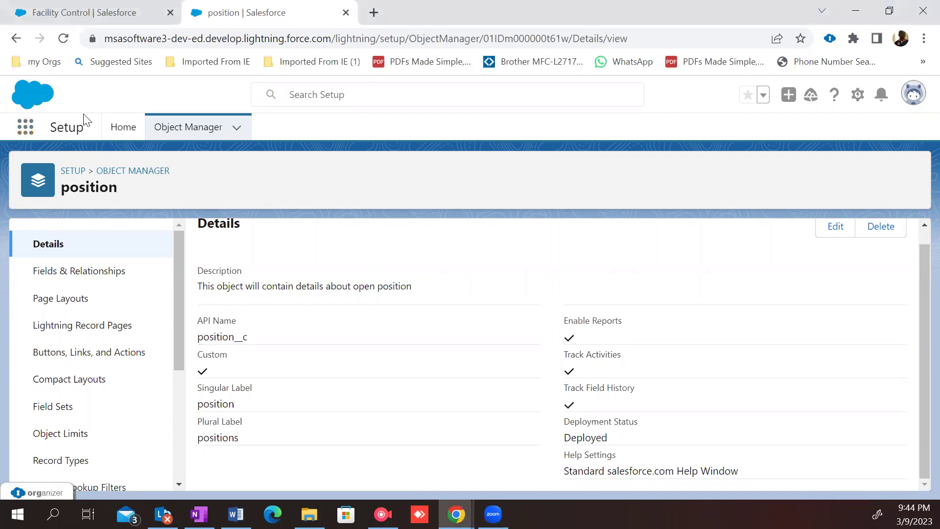
Step: Open Setup in a new browser tab and start creating a new custom object
{"action": "left_click", "coordinate": [31, 133]}
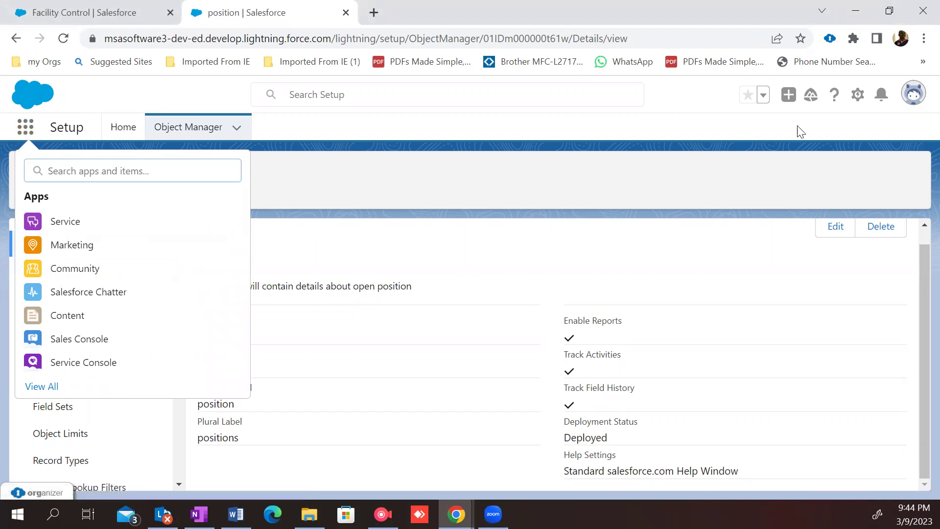
{"action": "left_click", "coordinate": [857, 94]}
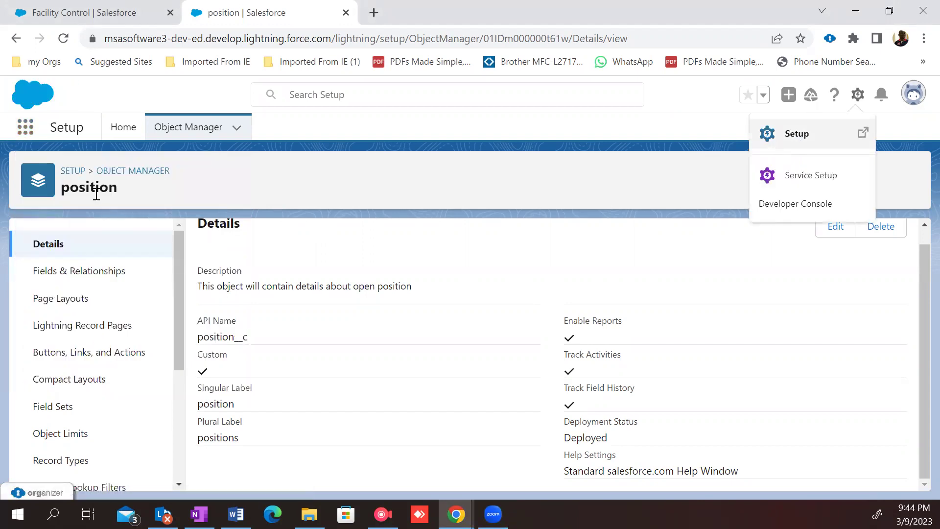
{"action": "left_click", "coordinate": [783, 133]}
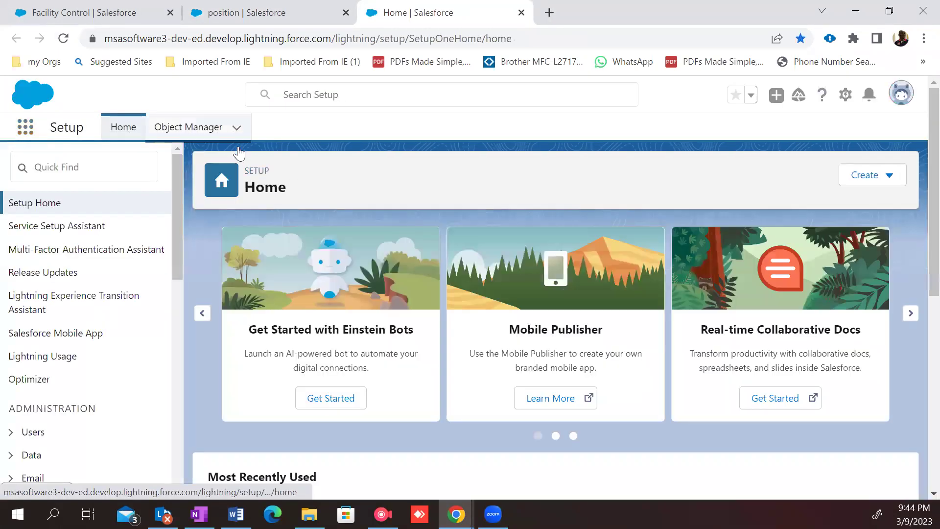
{"action": "left_click", "coordinate": [230, 157]}
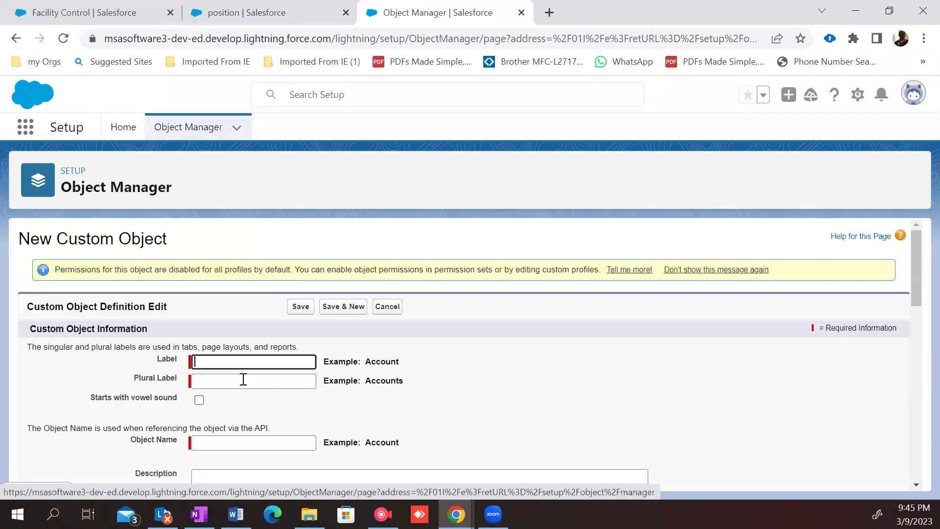
Step: Set the new custom object's label to "Employment Website"
{"action": "type", "text": "Em"}
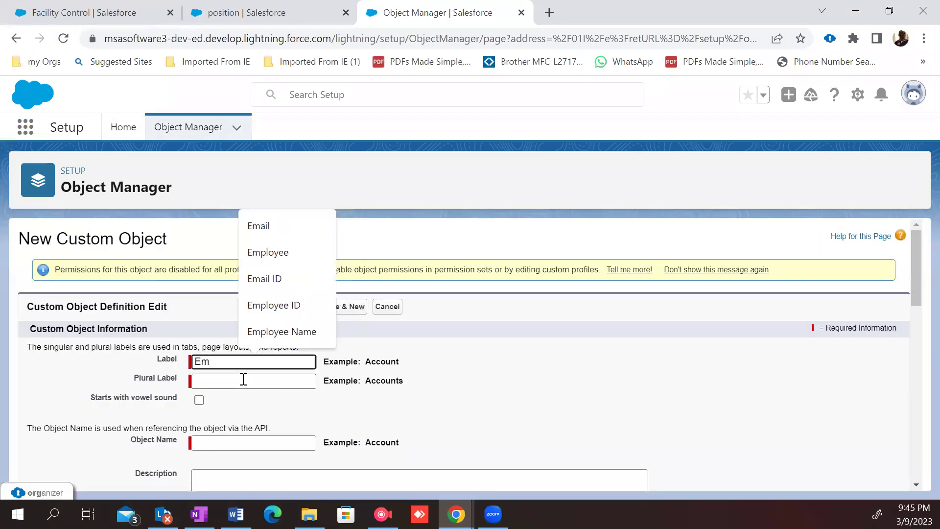
{"action": "type", "text": "ploy"}
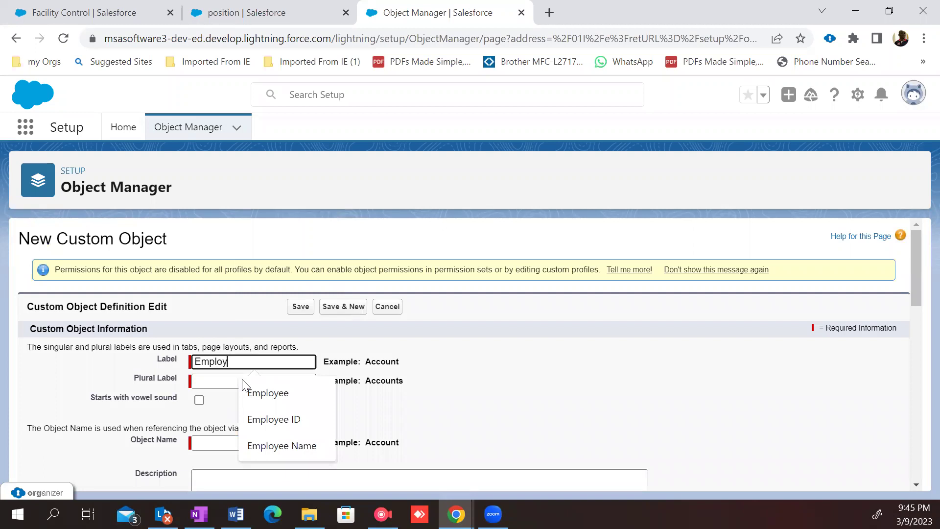
{"action": "type", "text": "ment Website"}
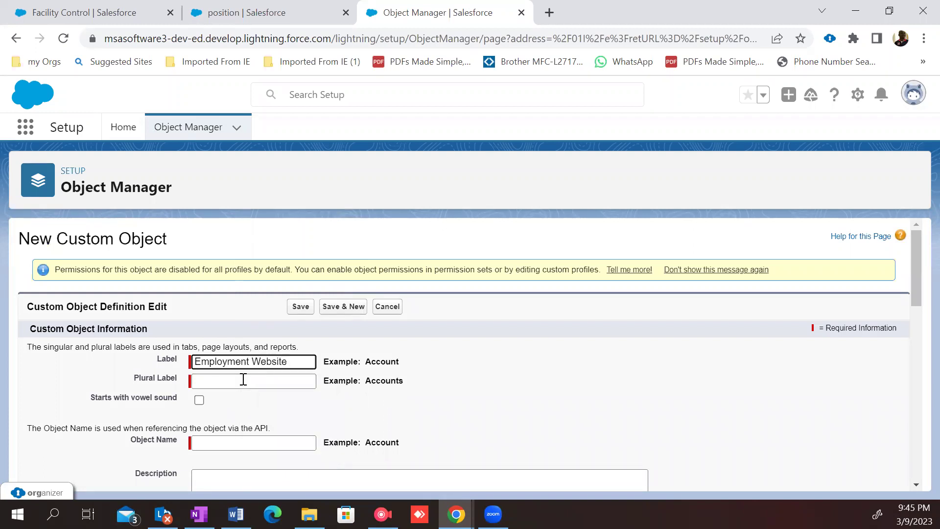
Step: Set the plural label to "Employment Websites", reusing the text of the singular label
{"action": "left_click", "coordinate": [244, 380]}
{"action": "scroll", "coordinate": [271, 401], "scroll_direction": "down", "scroll_amount": 3}
{"action": "left_click", "coordinate": [258, 284]}
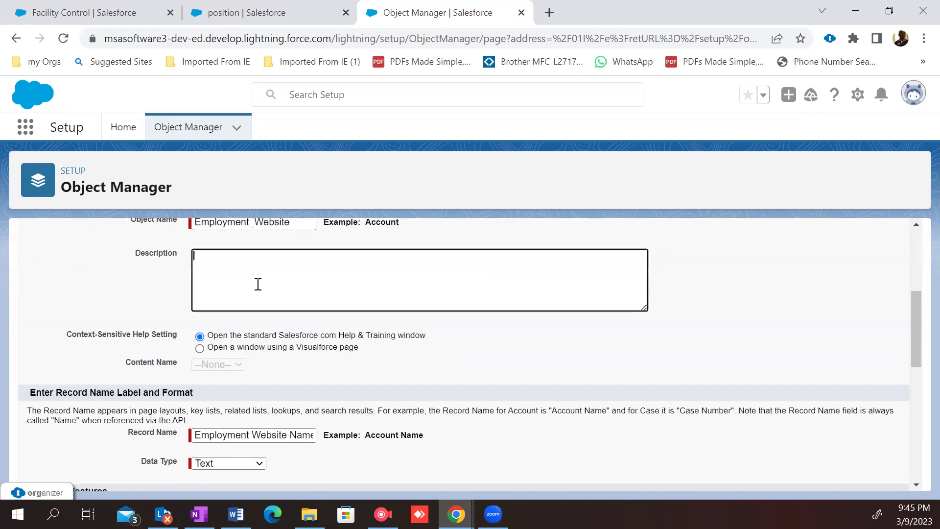
{"action": "scroll", "coordinate": [258, 282], "scroll_direction": "up", "scroll_amount": 2}
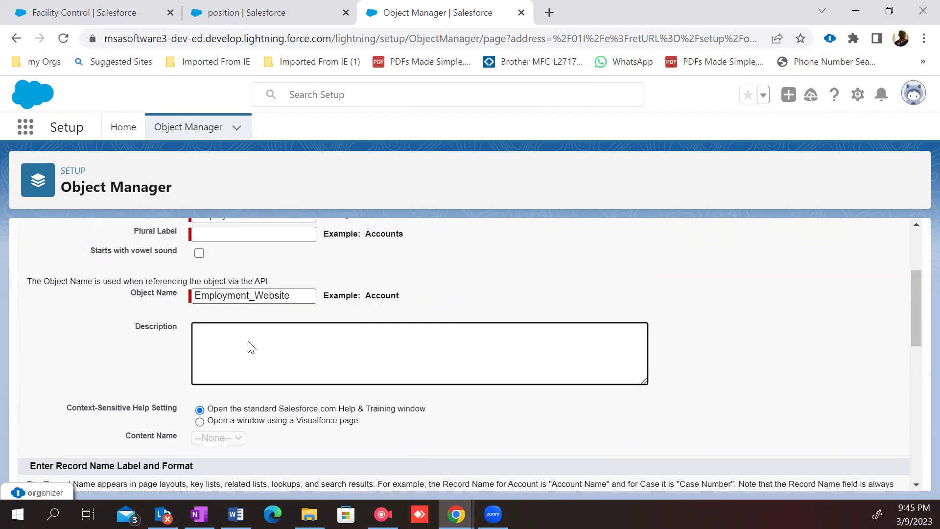
{"action": "scroll", "coordinate": [247, 346], "scroll_direction": "up", "scroll_amount": 2}
{"action": "left_click", "coordinate": [242, 305]}
{"action": "left_click_drag", "start_coordinate": [284, 289], "coordinate": [192, 303]}
{"action": "key", "text": "ctrl+c"}
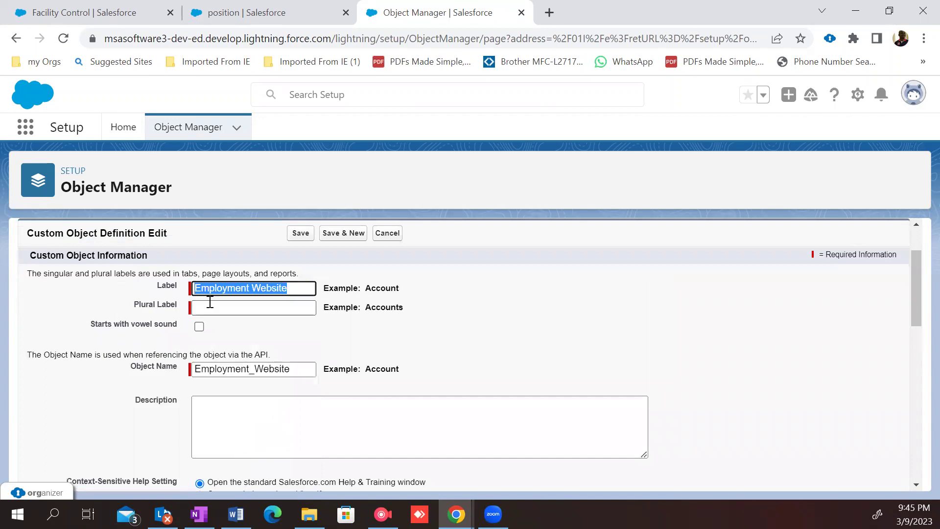
{"action": "left_click", "coordinate": [244, 308]}
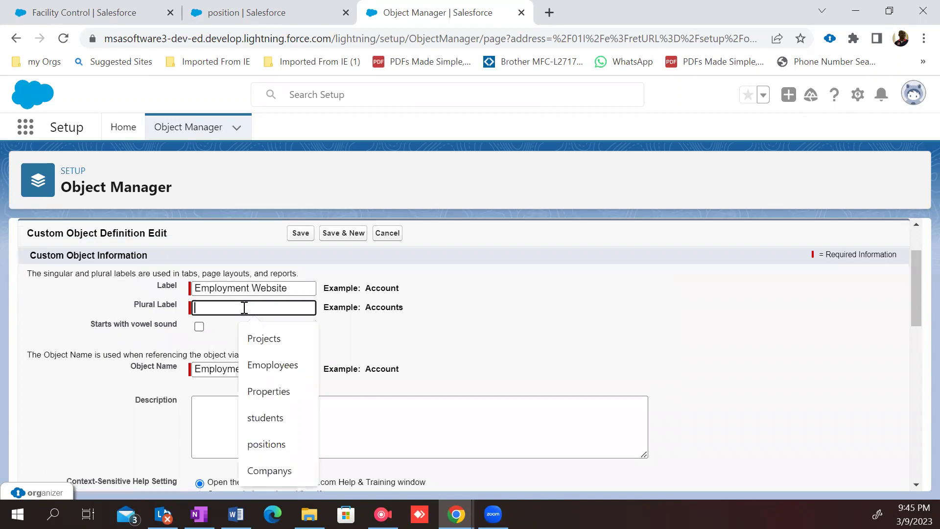
{"action": "key", "text": "ctrl+v"}
{"action": "type", "text": "s"}
Step: Enter the object description "The information about the employment website where the positions are posted"
{"action": "left_click", "coordinate": [289, 398]}
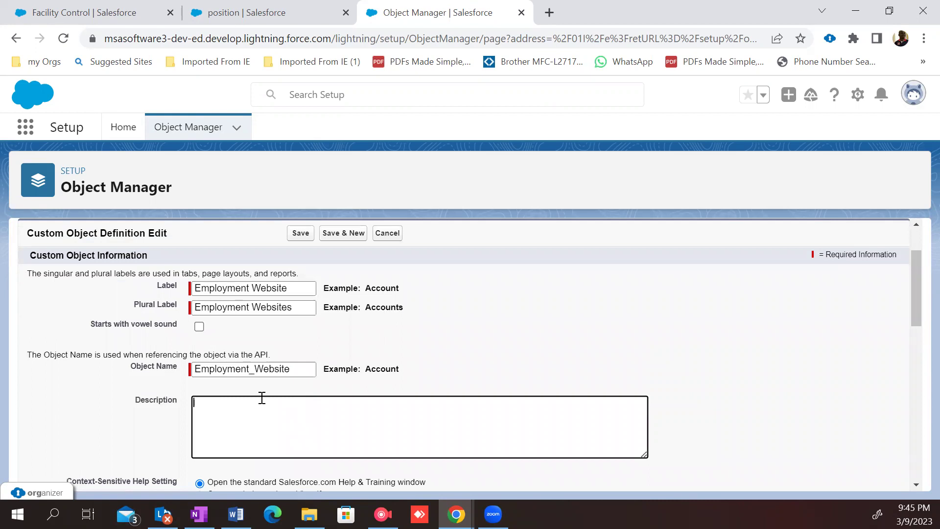
{"action": "type", "text": "The informaion"}
{"action": "key", "text": "BackSpace"}
{"action": "key", "text": "BackSpace"}
{"action": "key", "text": "BackSpace"}
{"action": "key", "text": "BackSpace"}
{"action": "type", "text": "tion about the "}
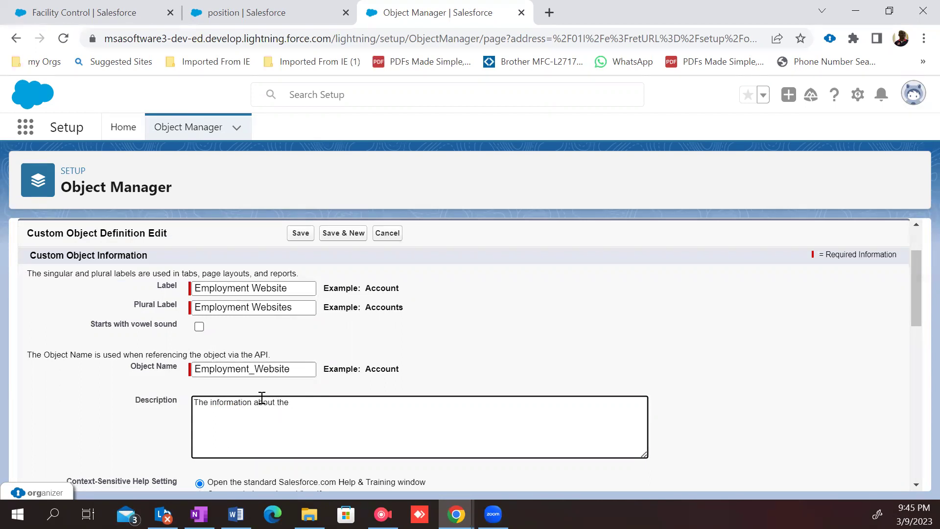
{"action": "type", "text": "emplyo"}
{"action": "key", "text": "BackSpace"}
{"action": "type", "text": "oyment website where the po"}
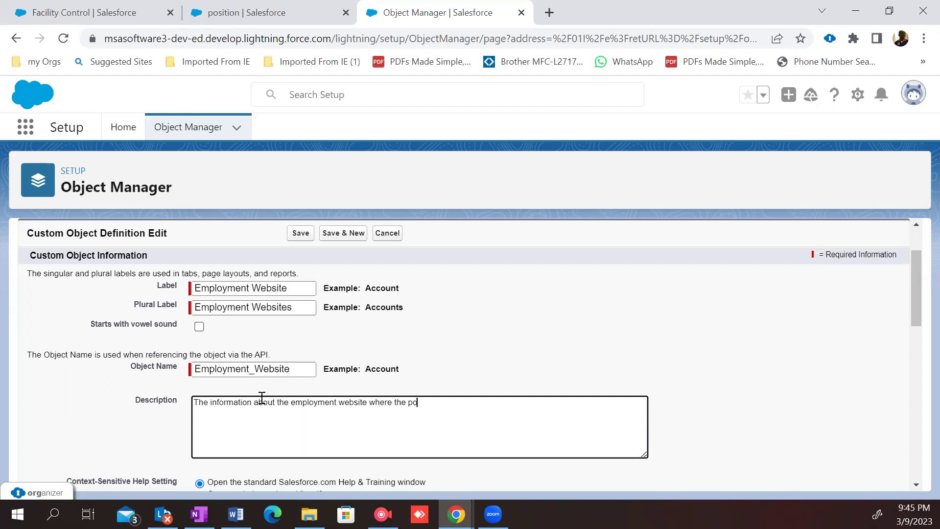
{"action": "type", "text": "sitions are posted"}
Step: Enable the optional features Allow Reports, Allow Activities, Track Field History and Allow in Chatter Groups
{"action": "scroll", "coordinate": [594, 317], "scroll_direction": "down", "scroll_amount": 4}
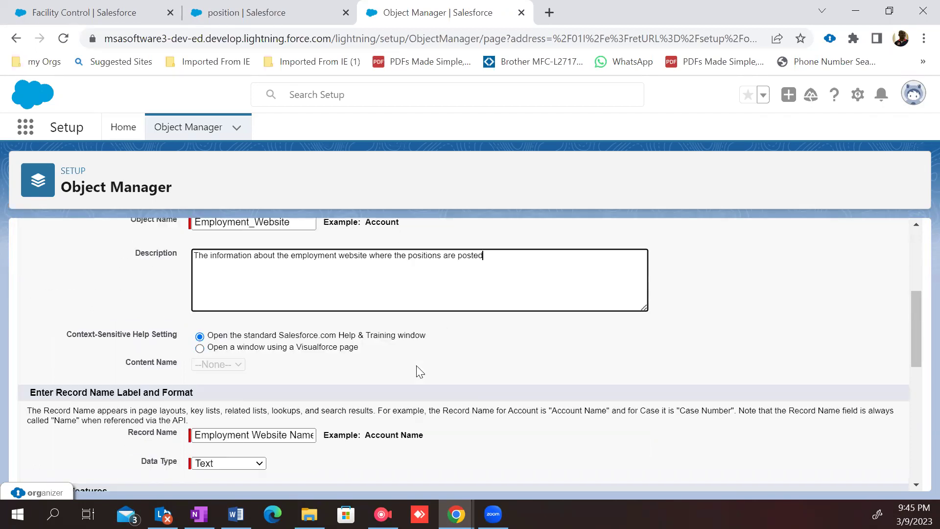
{"action": "scroll", "coordinate": [416, 309], "scroll_direction": "up", "scroll_amount": 3}
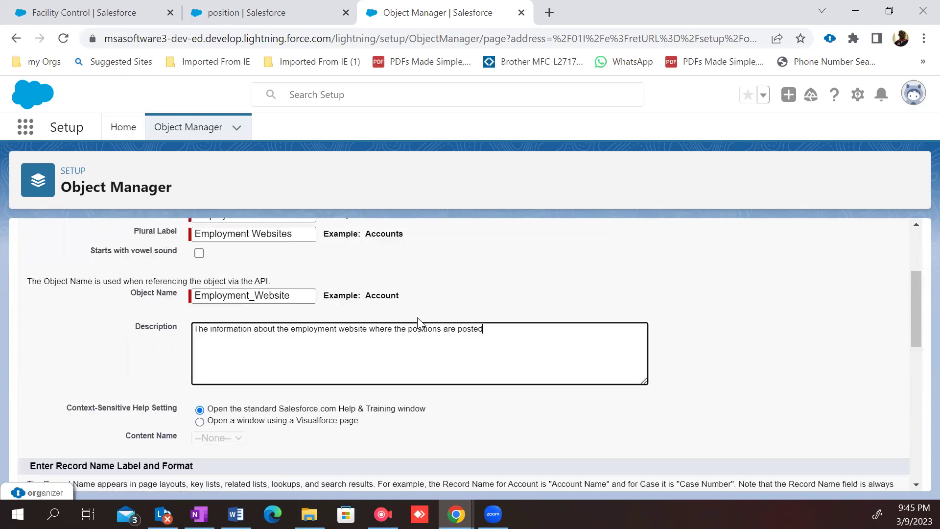
{"action": "scroll", "coordinate": [417, 317], "scroll_direction": "down", "scroll_amount": 1}
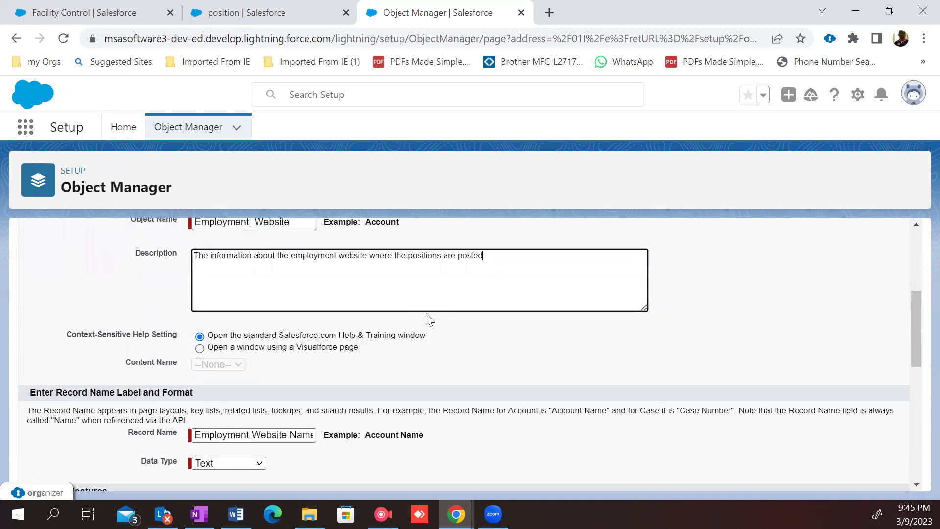
{"action": "scroll", "coordinate": [424, 337], "scroll_direction": "down", "scroll_amount": 1}
{"action": "scroll", "coordinate": [424, 338], "scroll_direction": "down", "scroll_amount": 3}
{"action": "left_click", "coordinate": [34, 291]}
{"action": "left_click", "coordinate": [34, 305]}
{"action": "left_click", "coordinate": [45, 335]}
{"action": "left_click", "coordinate": [47, 320]}
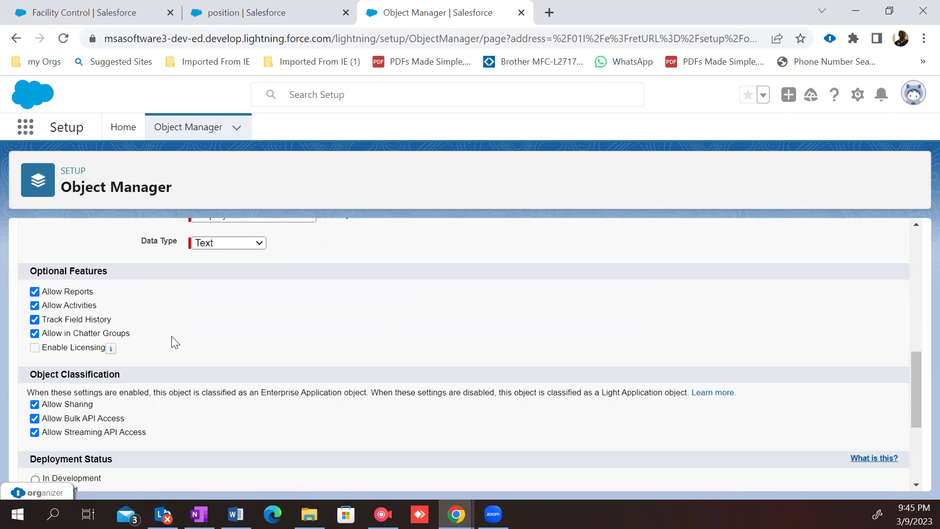
Step: Allow search, add the Notes and Attachments related list, and enable launching the New Custom Tab Wizard after saving
{"action": "scroll", "coordinate": [89, 343], "scroll_direction": "down", "scroll_amount": 4}
{"action": "left_click_drag", "start_coordinate": [80, 376], "coordinate": [86, 376]}
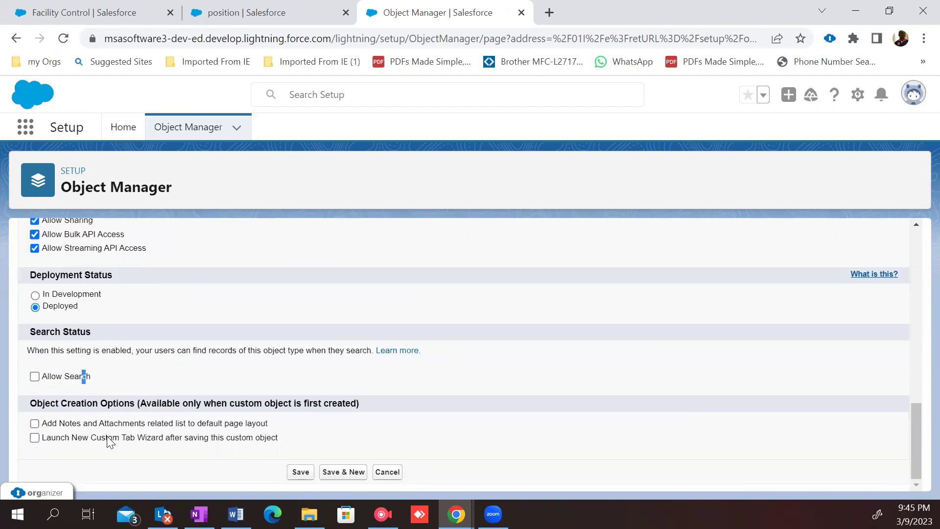
{"action": "left_click", "coordinate": [52, 377]}
{"action": "left_click", "coordinate": [78, 437]}
{"action": "left_click", "coordinate": [77, 424]}
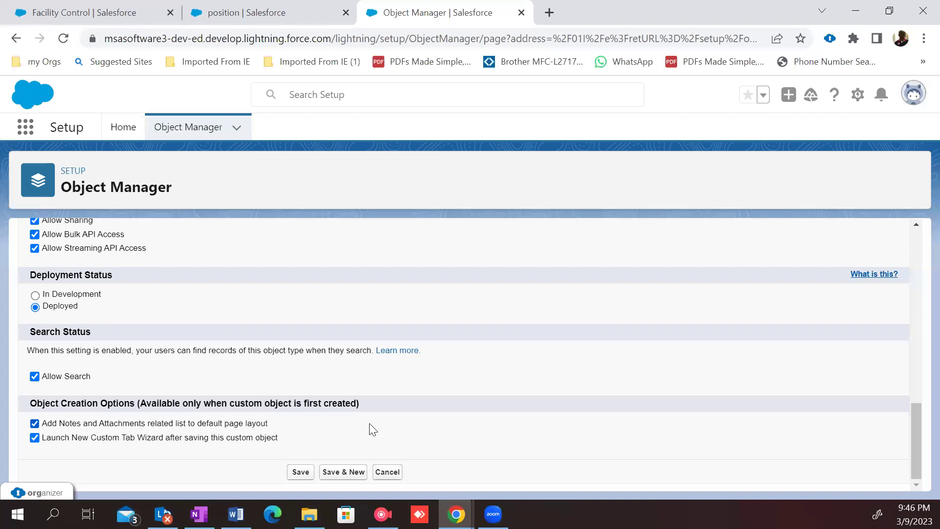
Step: Review the object settings and save the Employment Website custom object
{"action": "scroll", "coordinate": [370, 421], "scroll_direction": "up", "scroll_amount": 3}
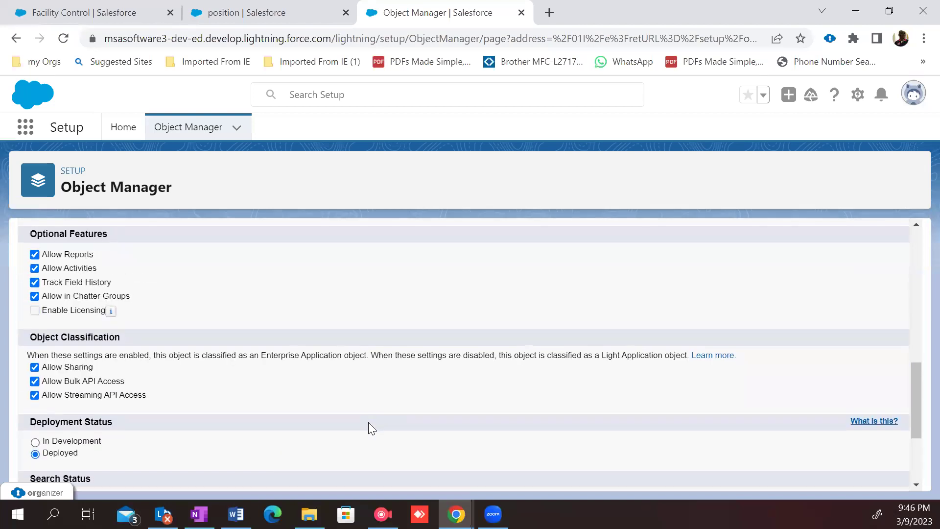
{"action": "scroll", "coordinate": [368, 422], "scroll_direction": "up", "scroll_amount": 1}
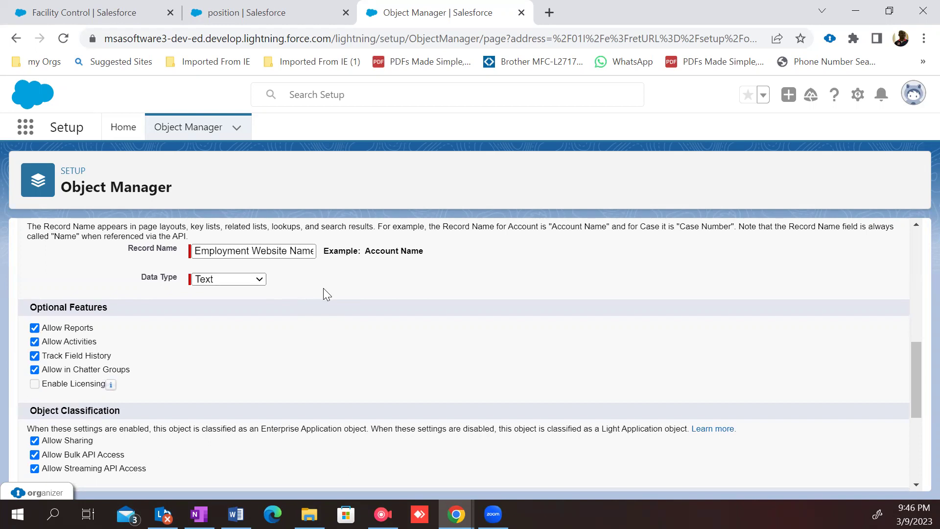
{"action": "scroll", "coordinate": [353, 320], "scroll_direction": "down", "scroll_amount": 5}
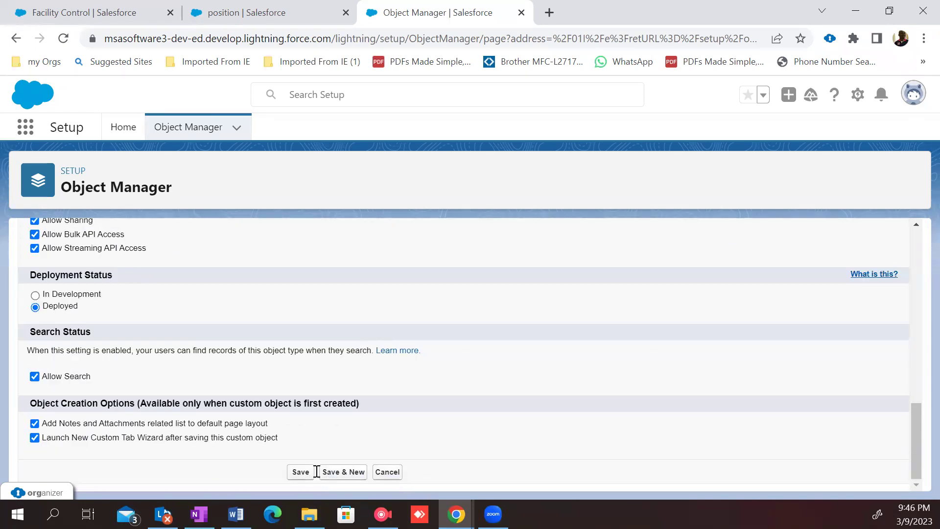
{"action": "left_click", "coordinate": [300, 471]}
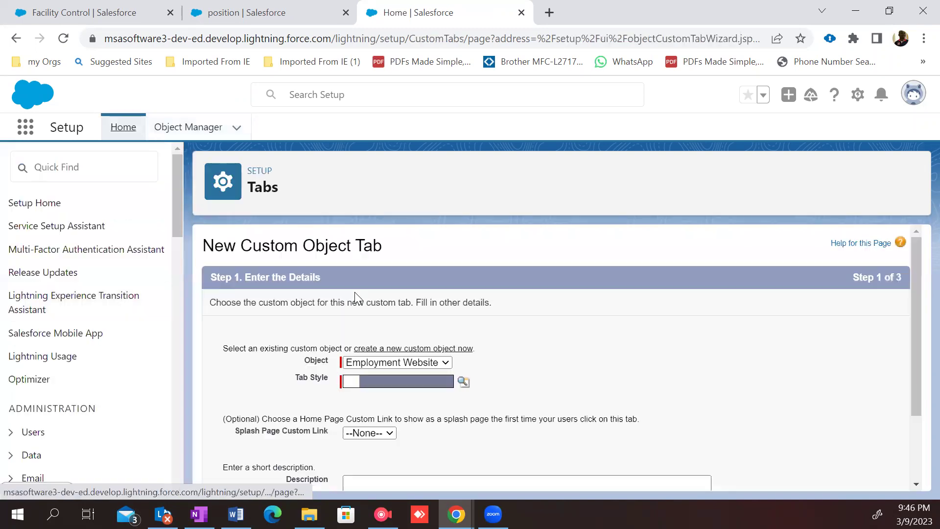
Step: Choose the Bank style for the Employment Website tab and continue with the description left blank
{"action": "scroll", "coordinate": [487, 334], "scroll_direction": "down", "scroll_amount": 2}
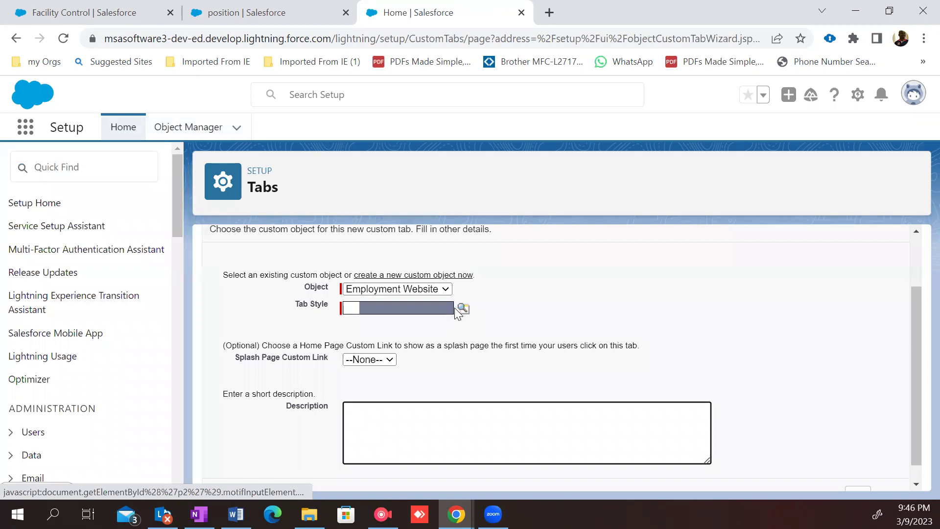
{"action": "left_click", "coordinate": [459, 329]}
{"action": "left_click", "coordinate": [463, 308]}
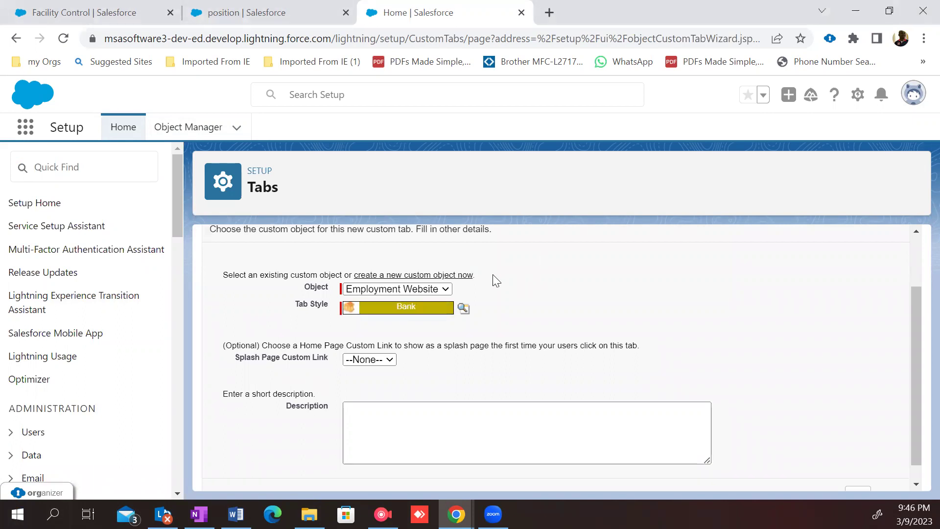
{"action": "scroll", "coordinate": [495, 279], "scroll_direction": "down", "scroll_amount": 1}
{"action": "left_click", "coordinate": [461, 413]}
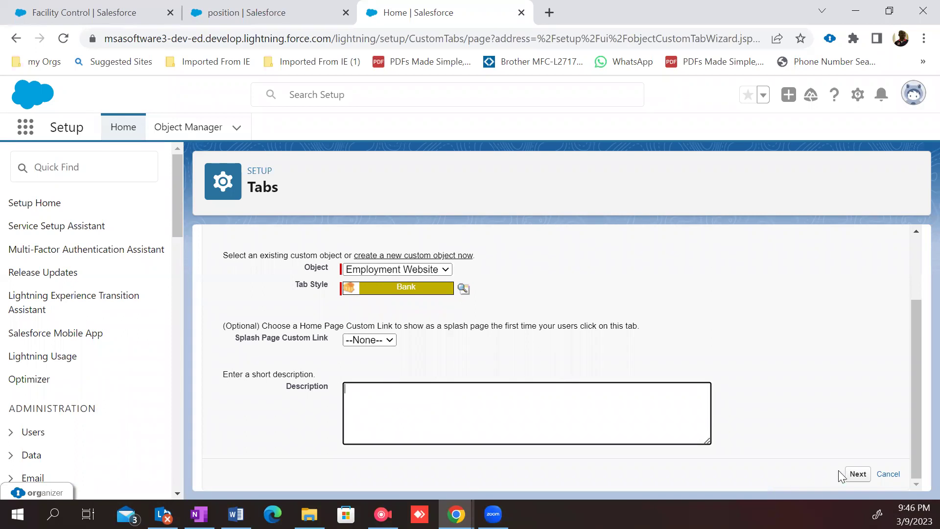
{"action": "left_click", "coordinate": [855, 473]}
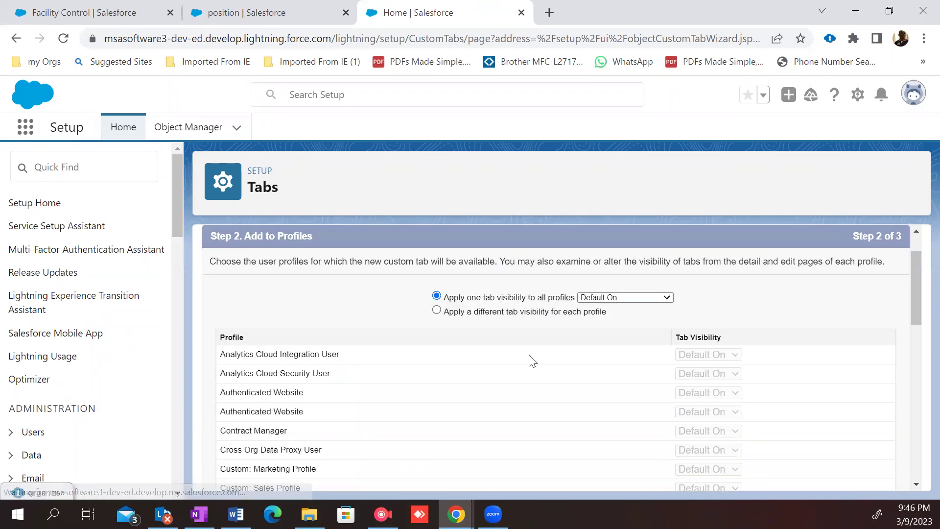
Step: Keep the tab Default On for all profiles and included in all custom apps, and save it
{"action": "scroll", "coordinate": [534, 335], "scroll_direction": "down", "scroll_amount": 3}
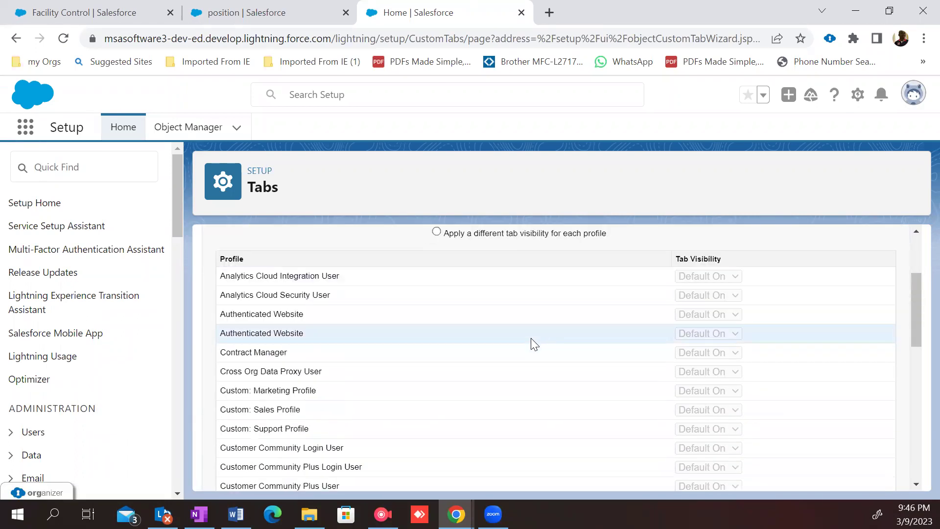
{"action": "scroll", "coordinate": [534, 343], "scroll_direction": "down", "scroll_amount": 10}
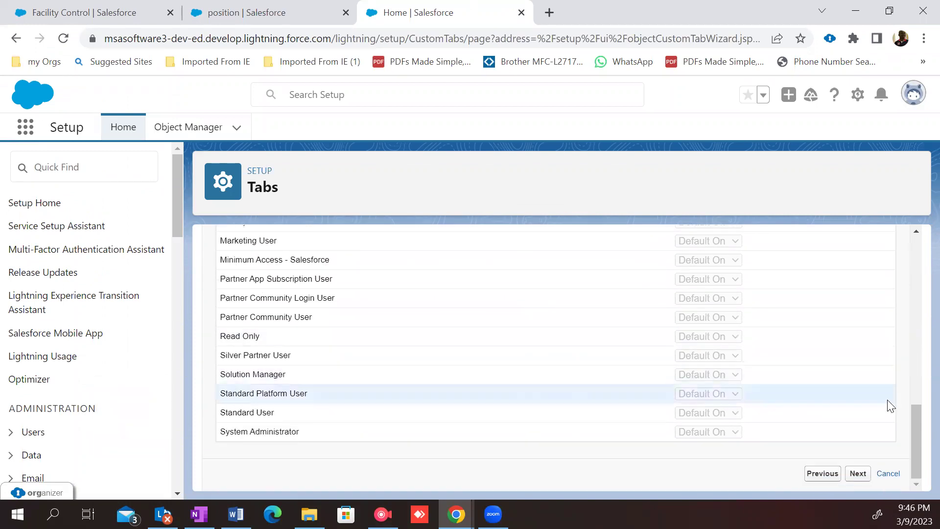
{"action": "left_click", "coordinate": [858, 473]}
{"action": "scroll", "coordinate": [807, 428], "scroll_direction": "down", "scroll_amount": 1}
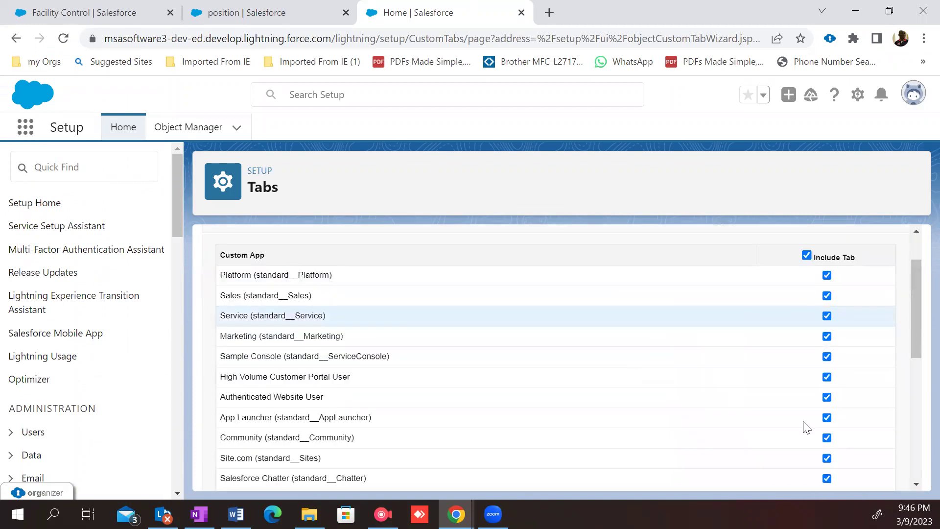
{"action": "scroll", "coordinate": [807, 428], "scroll_direction": "down", "scroll_amount": 5}
{"action": "left_click", "coordinate": [855, 474]}
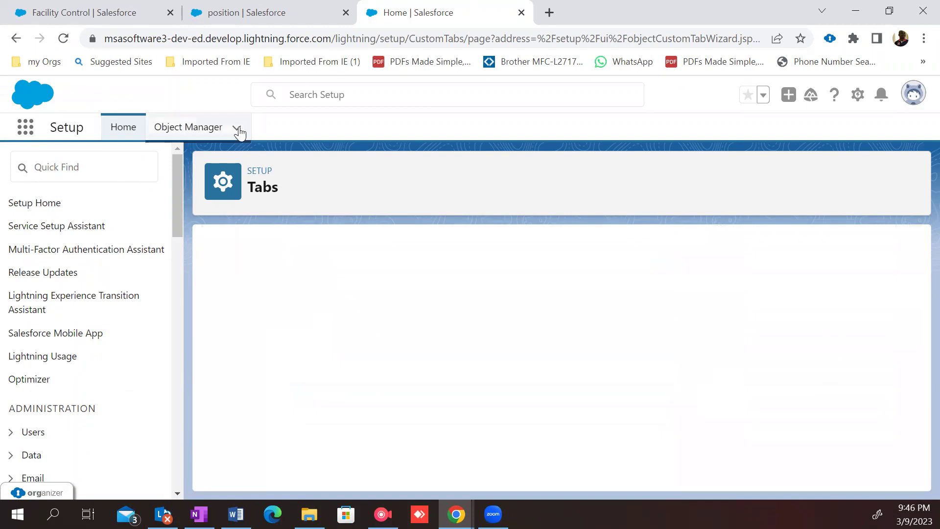
Step: Open the Employment Website object's details from the recent objects in Object Manager
{"action": "left_click", "coordinate": [240, 132]}
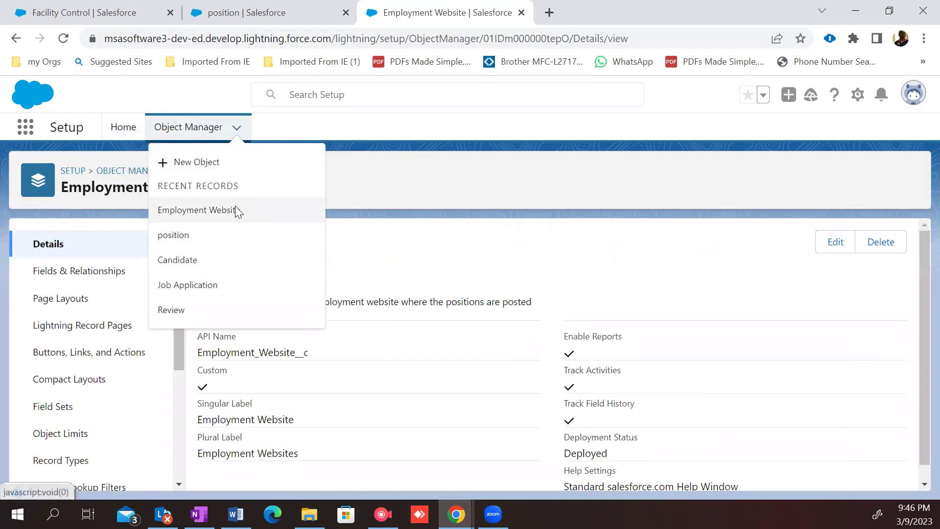
{"action": "left_click", "coordinate": [237, 211]}
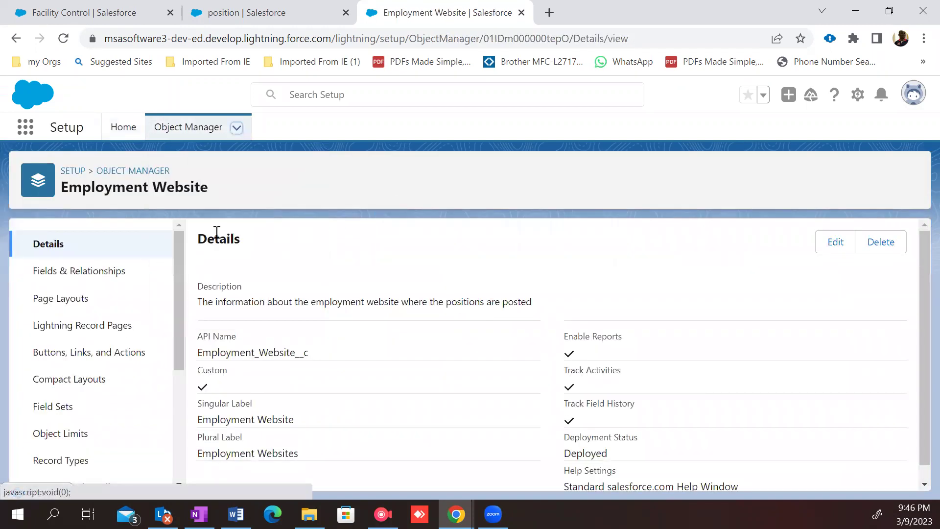
{"action": "scroll", "coordinate": [342, 303], "scroll_direction": "down", "scroll_amount": 1}
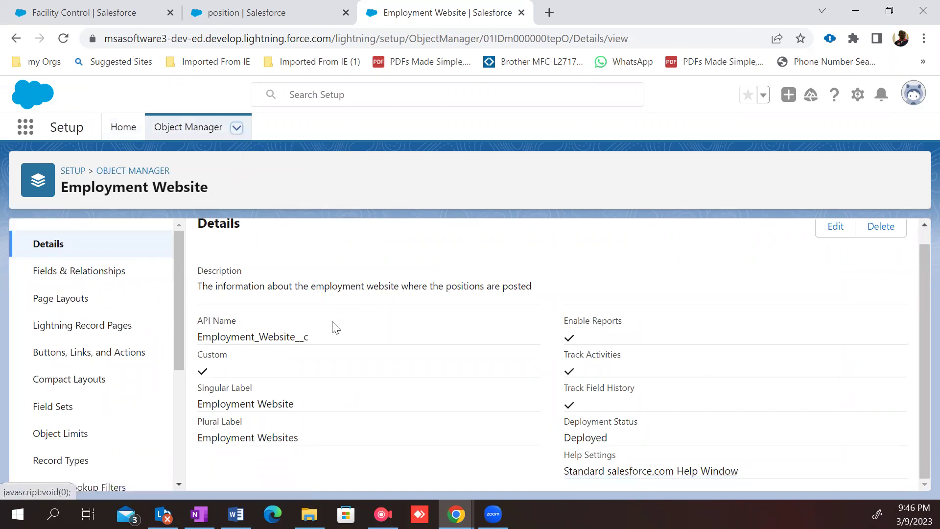
Step: Start a new custom field on the Employment Website object and choose the URL data type
{"action": "left_click", "coordinate": [134, 271]}
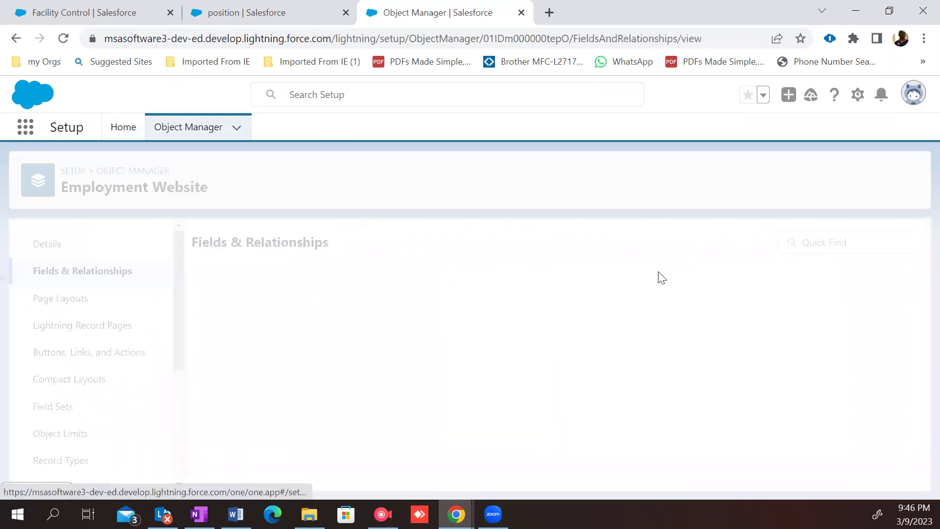
{"action": "left_click", "coordinate": [609, 248]}
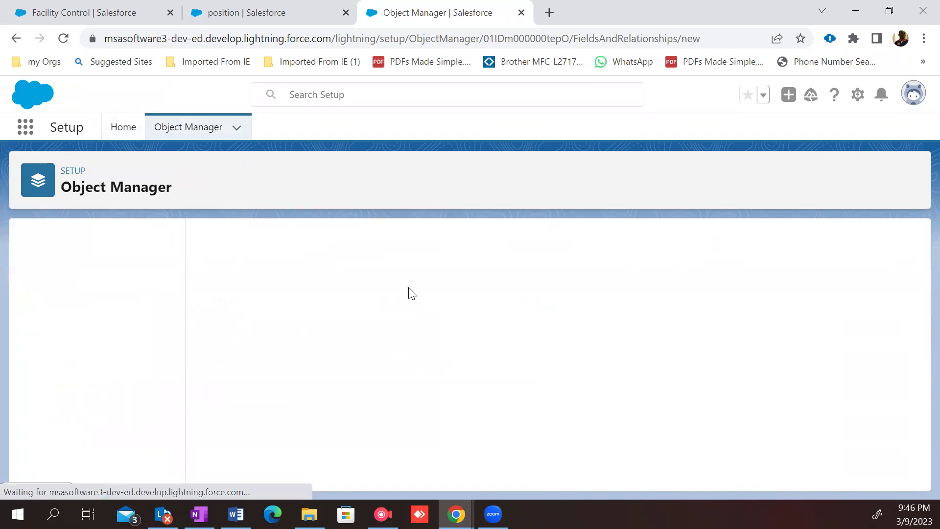
{"action": "scroll", "coordinate": [440, 315], "scroll_direction": "down", "scroll_amount": 3}
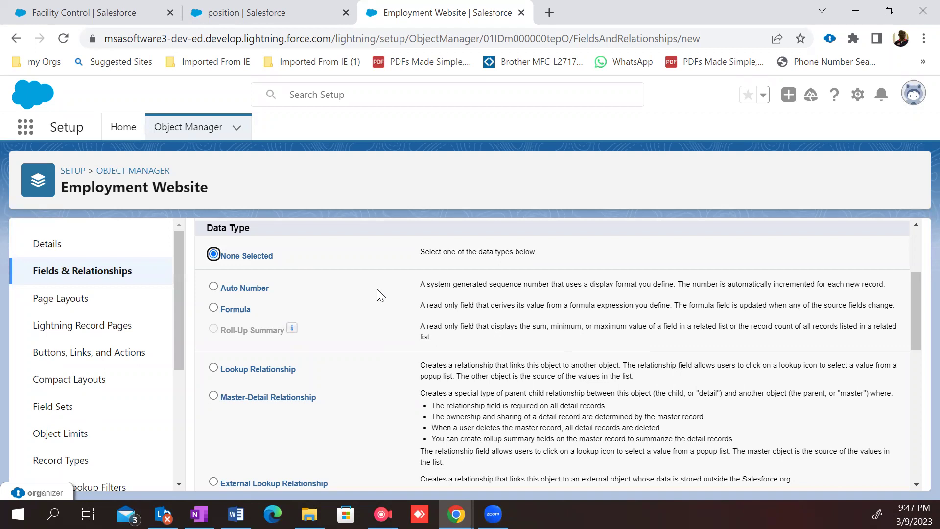
{"action": "scroll", "coordinate": [396, 332], "scroll_direction": "down", "scroll_amount": 3}
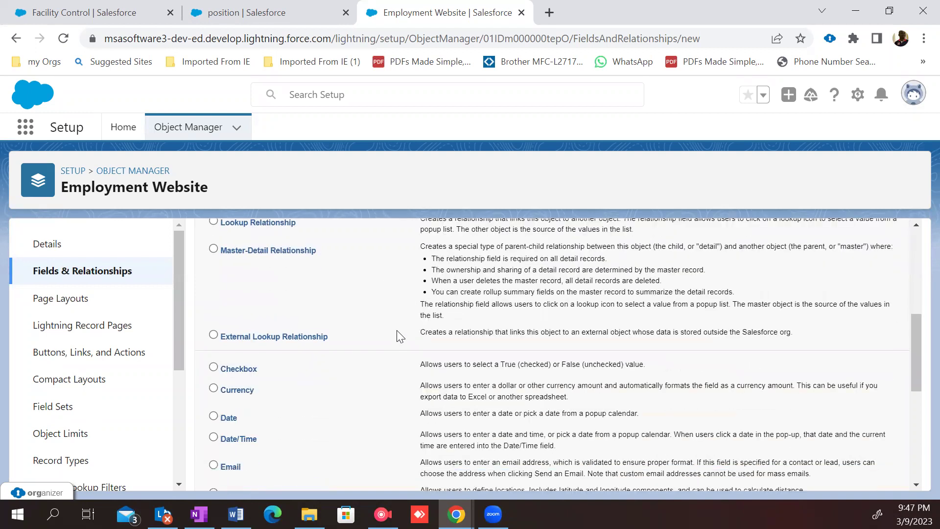
{"action": "scroll", "coordinate": [398, 327], "scroll_direction": "up", "scroll_amount": 3}
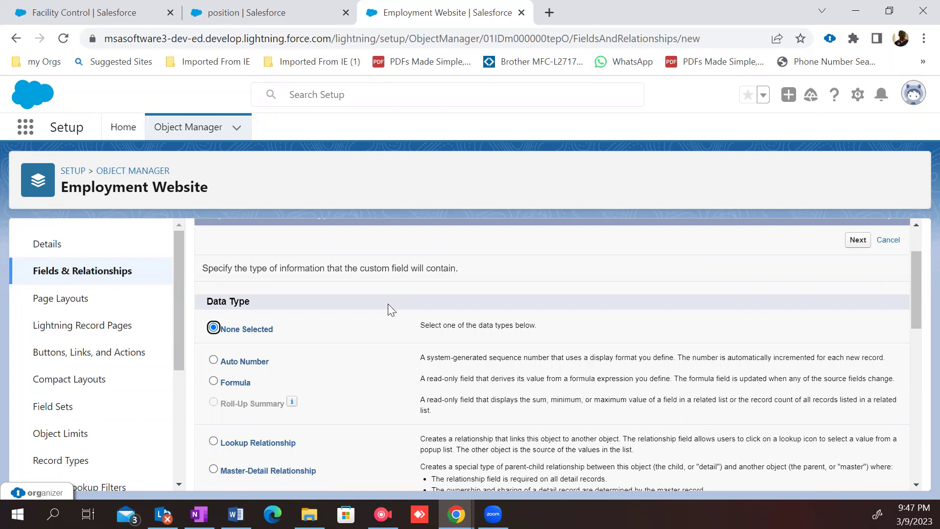
{"action": "scroll", "coordinate": [392, 333], "scroll_direction": "down", "scroll_amount": 2}
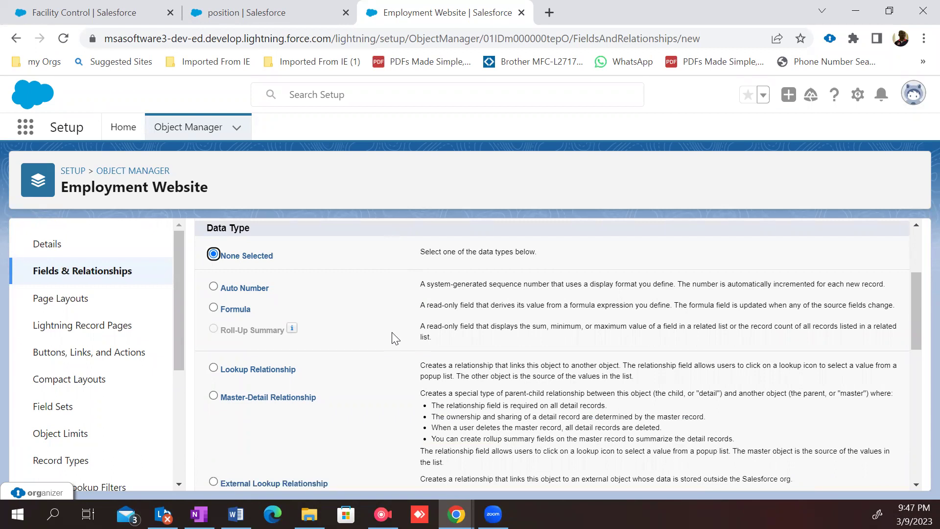
{"action": "scroll", "coordinate": [396, 338], "scroll_direction": "down", "scroll_amount": 2}
{"action": "left_click_drag", "start_coordinate": [266, 409], "coordinate": [272, 409]}
{"action": "left_click", "coordinate": [319, 408]}
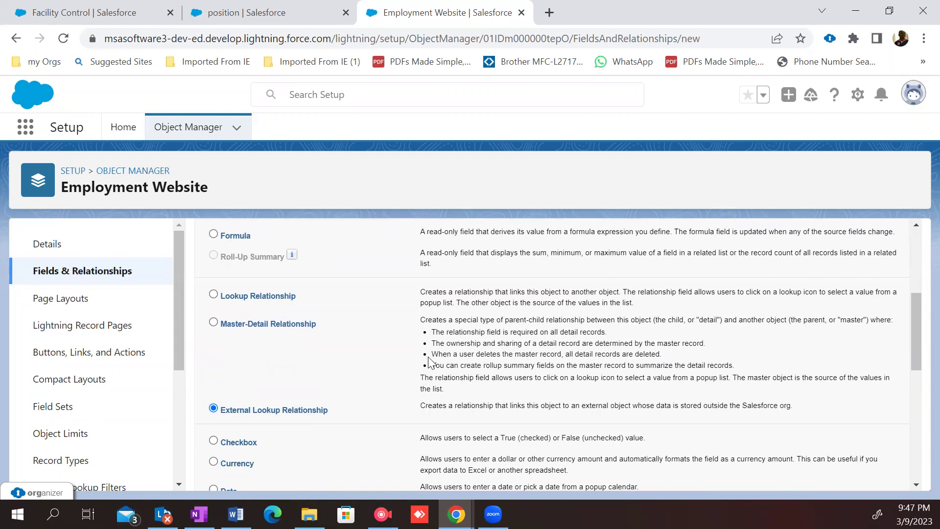
{"action": "scroll", "coordinate": [429, 365], "scroll_direction": "down", "scroll_amount": 10}
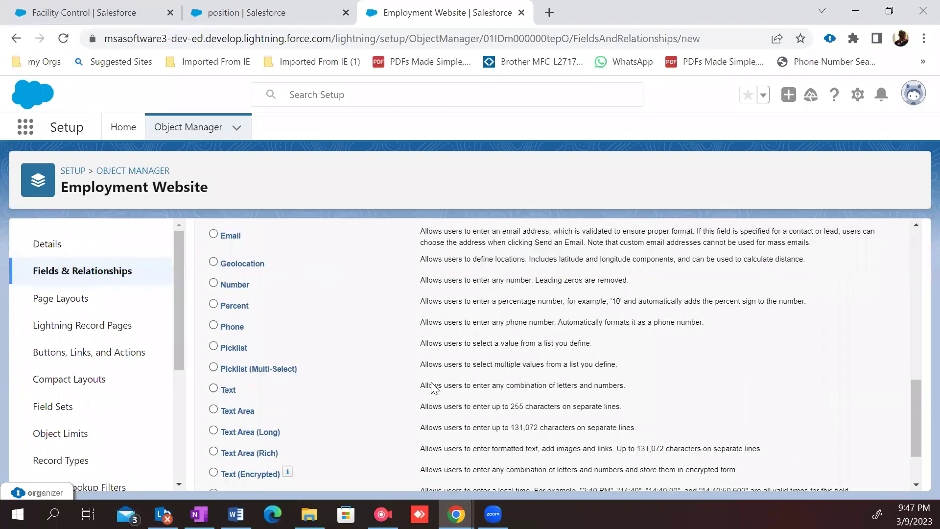
{"action": "left_click", "coordinate": [428, 440]}
{"action": "left_click", "coordinate": [862, 471]}
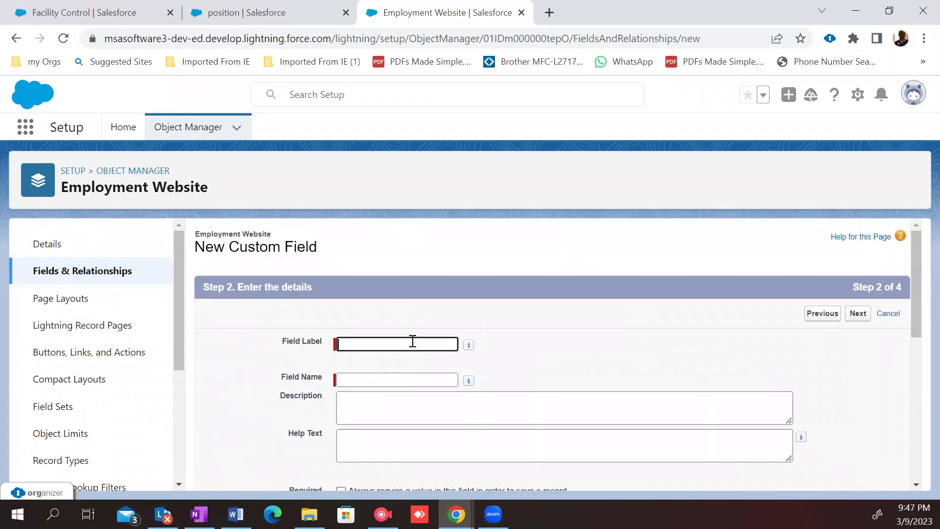
Step: Label the new field Web Address, with Web_Address as its field name
{"action": "type", "text": "Web Address"}
{"action": "triple_click", "coordinate": [412, 342]}
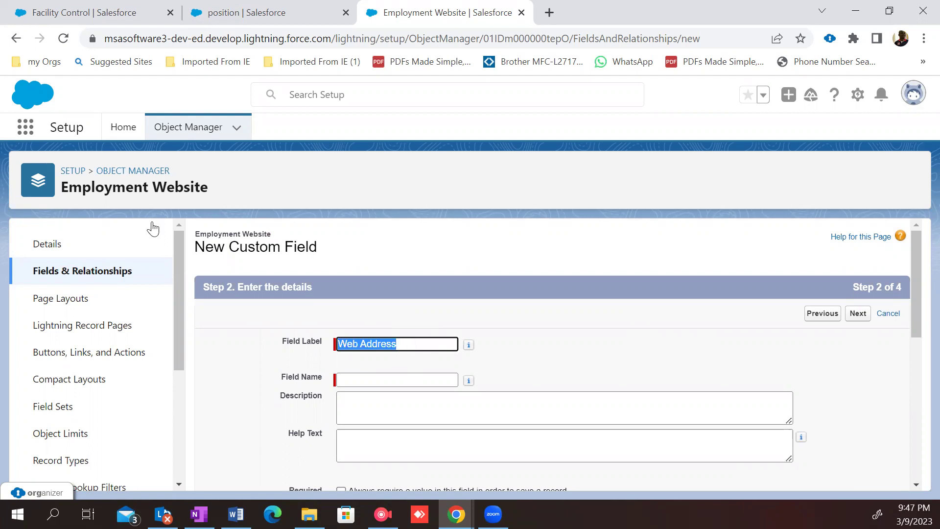
{"action": "left_click", "coordinate": [380, 380]}
{"action": "left_click", "coordinate": [447, 405]}
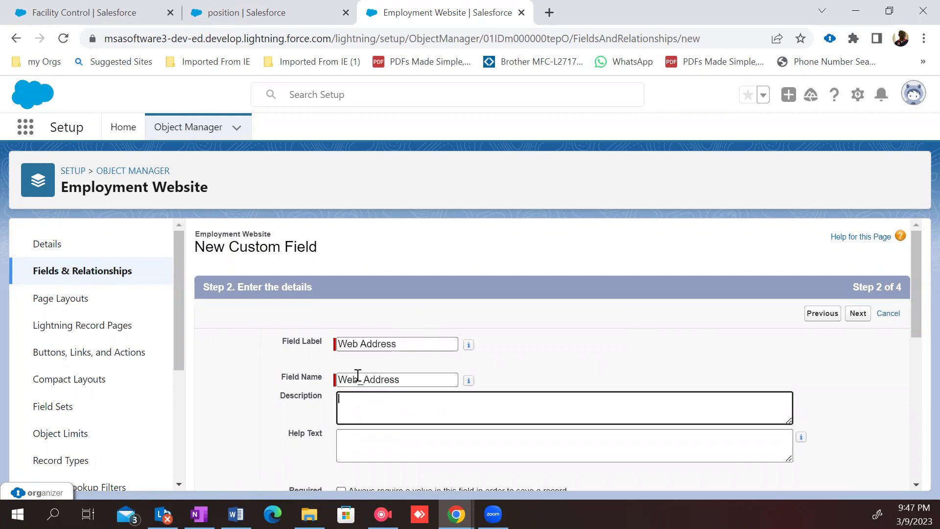
Step: Enter "Address that links to Monster.com" as the field's description
{"action": "scroll", "coordinate": [453, 418], "scroll_direction": "down", "scroll_amount": 3}
{"action": "scroll", "coordinate": [431, 263], "scroll_direction": "up", "scroll_amount": 2}
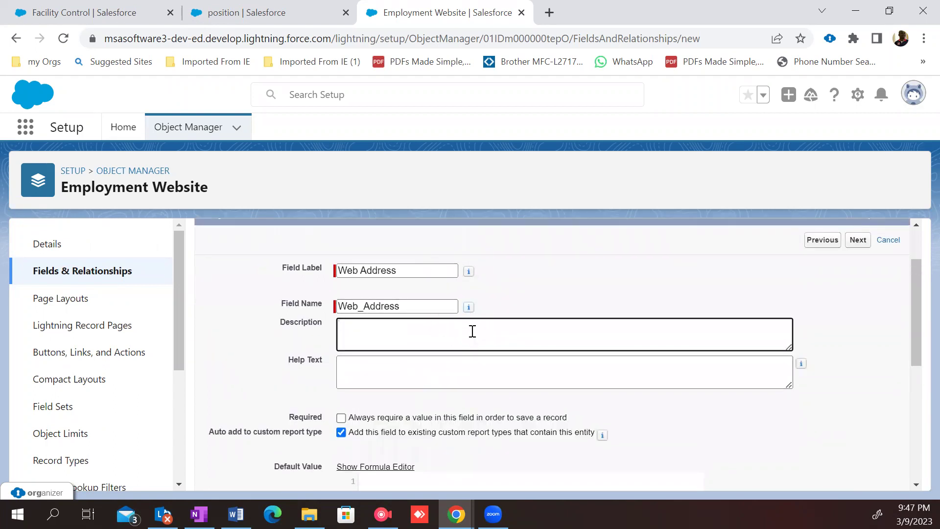
{"action": "type", "text": "Address that links to Monst"}
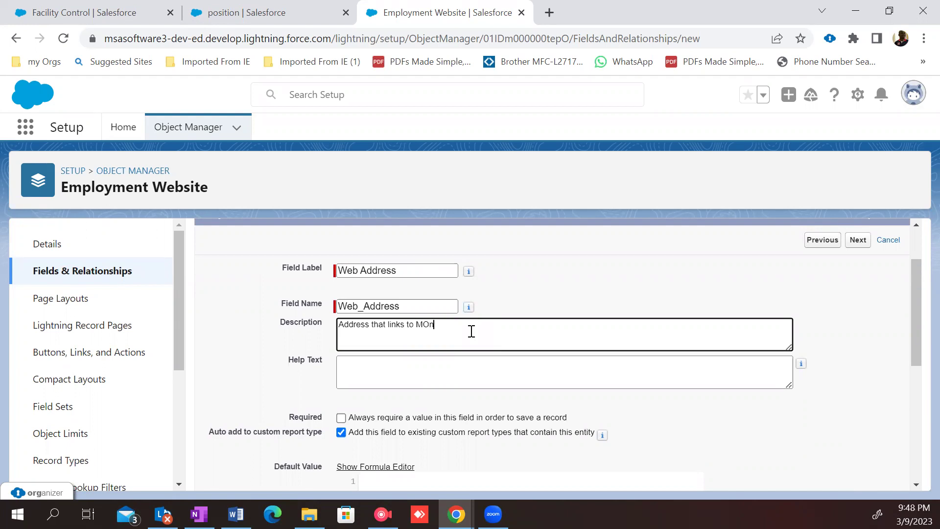
{"action": "type", "text": "er.com"}
Step: Change the description to "Address that links to Indeed" and always require a value in this field to save a record
{"action": "key", "text": "shift+Left"}
{"action": "key", "text": "shift+Left"}
{"action": "key", "text": "shift+Left"}
{"action": "key", "text": "shift+Left"}
{"action": "key", "text": "shift+Left"}
{"action": "key", "text": "shift+Left"}
{"action": "key", "text": "shift+Right"}
{"action": "key", "text": "shift+Right"}
{"action": "key", "text": "shift+Right"}
{"action": "key", "text": "shift+Right"}
{"action": "key", "text": "shift+Right"}
{"action": "key", "text": "shift+Right"}
{"action": "key", "text": "shift+Left"}
{"action": "key", "text": "shift+Left"}
{"action": "key", "text": "shift+Left"}
{"action": "key", "text": "shift+Left"}
{"action": "key", "text": "shift+Left"}
{"action": "key", "text": "shift+Left"}
{"action": "key", "text": "shift+Left"}
{"action": "key", "text": "shift+Left"}
{"action": "key", "text": "shift+Left"}
{"action": "key", "text": "shift+Left"}
{"action": "key", "text": "shift+Left"}
{"action": "key", "text": "shift+Left"}
{"action": "key", "text": "BackSpace"}
{"action": "type", "text": "INdeed"}
{"action": "left_click", "coordinate": [416, 325]}
{"action": "left_click", "coordinate": [425, 326]}
{"action": "key", "text": "BackSpace"}
{"action": "type", "text": "n"}
{"action": "scroll", "coordinate": [434, 365], "scroll_direction": "down", "scroll_amount": 1}
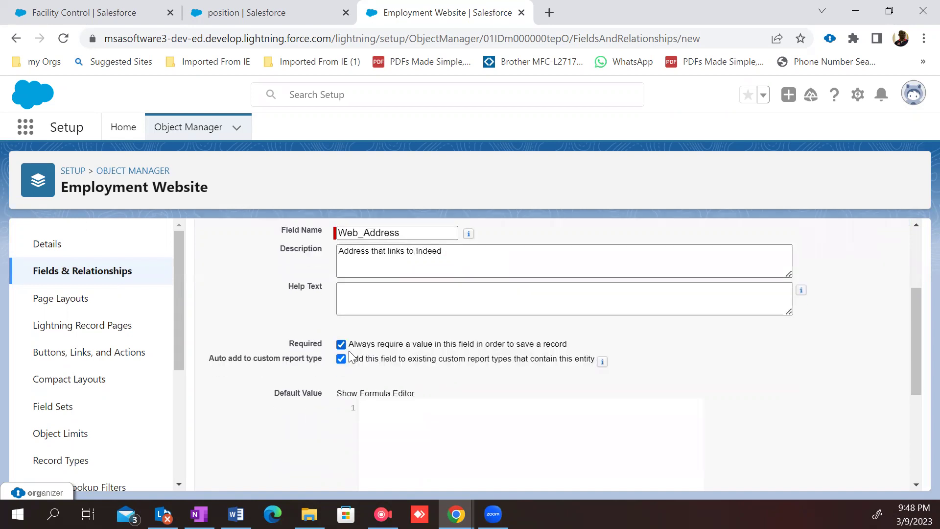
{"action": "scroll", "coordinate": [424, 334], "scroll_direction": "down", "scroll_amount": 1}
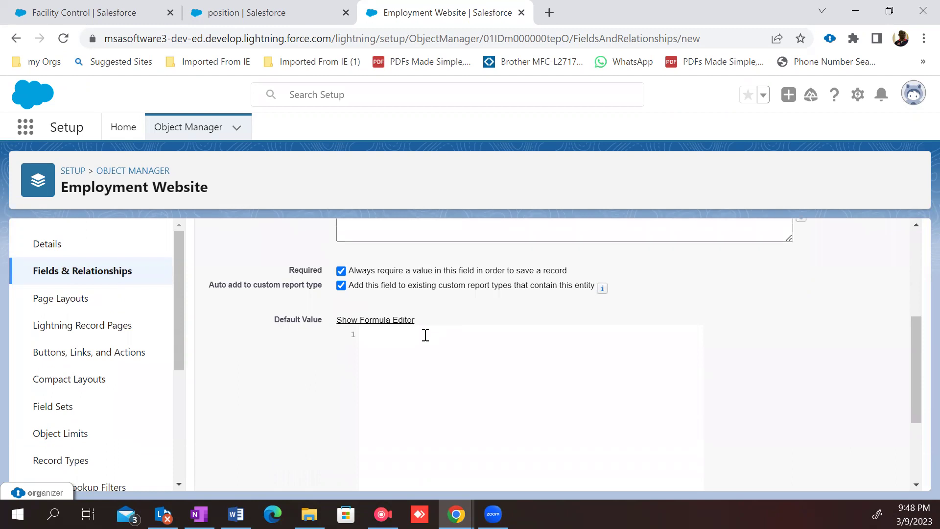
{"action": "scroll", "coordinate": [470, 332], "scroll_direction": "down", "scroll_amount": 1}
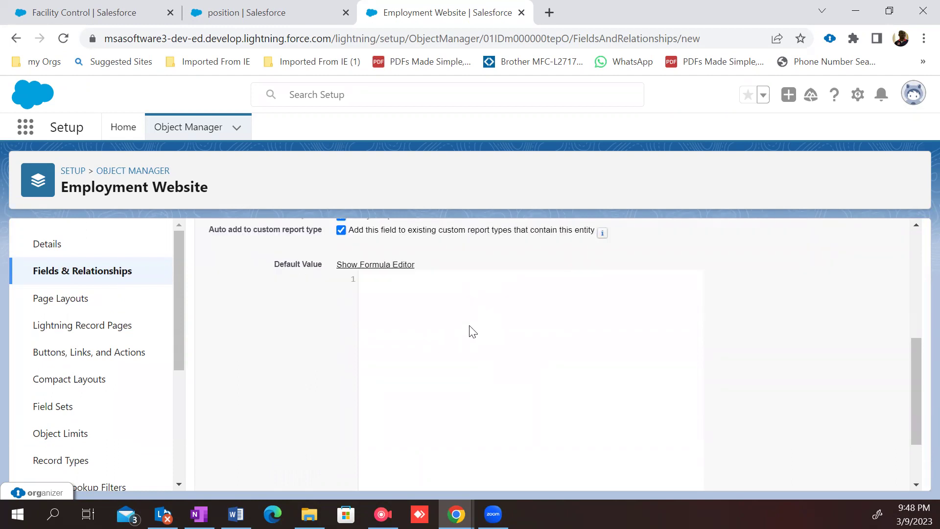
{"action": "left_click", "coordinate": [472, 332]}
{"action": "type", "text": "w"}
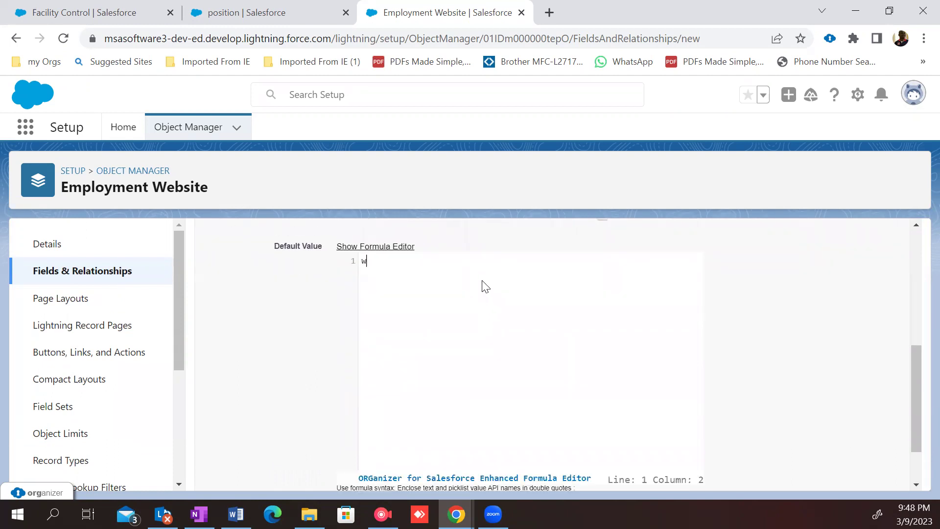
{"action": "type", "text": "ww.indeed.com"}
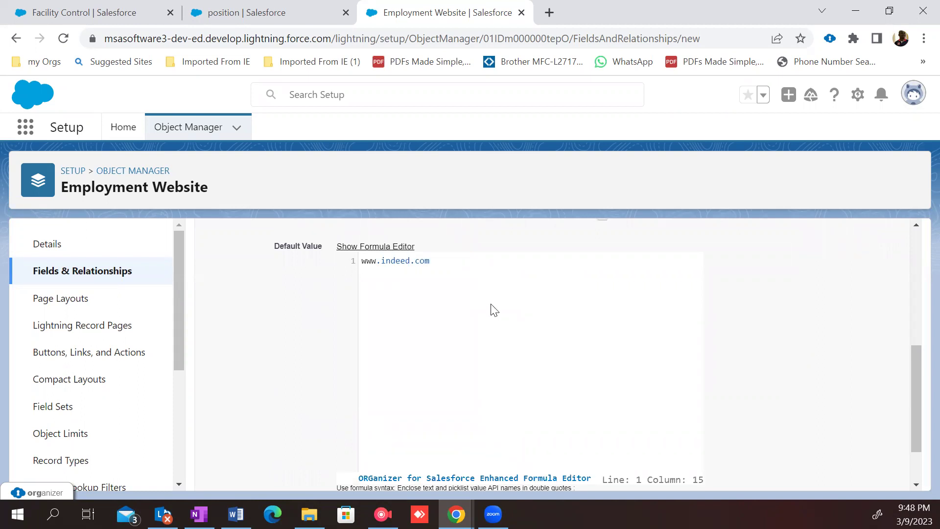
Step: Copy the default web address, check it in a new browser tab, and close that tab
{"action": "key", "text": "ctrl+a"}
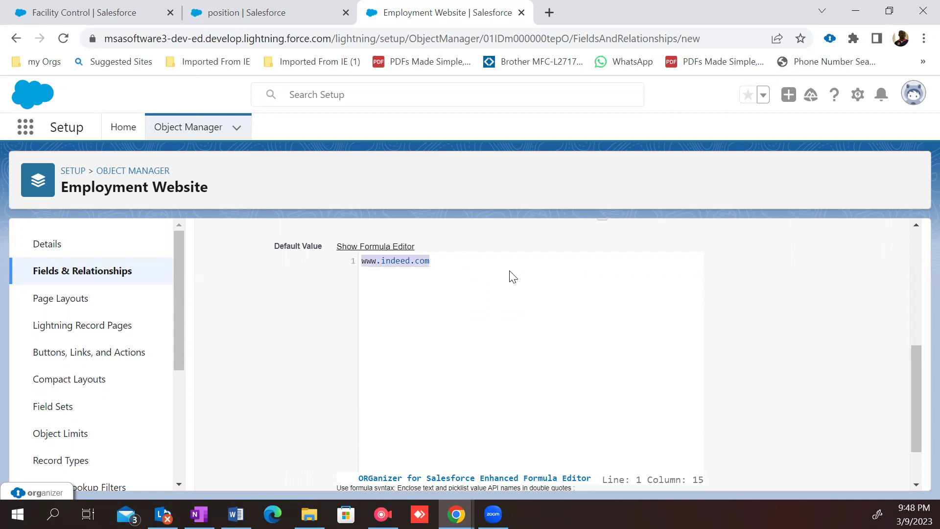
{"action": "key", "text": "ctrl+c"}
{"action": "key", "text": "ctrl+t"}
{"action": "key", "text": "ctrl+v"}
{"action": "key", "text": "Return"}
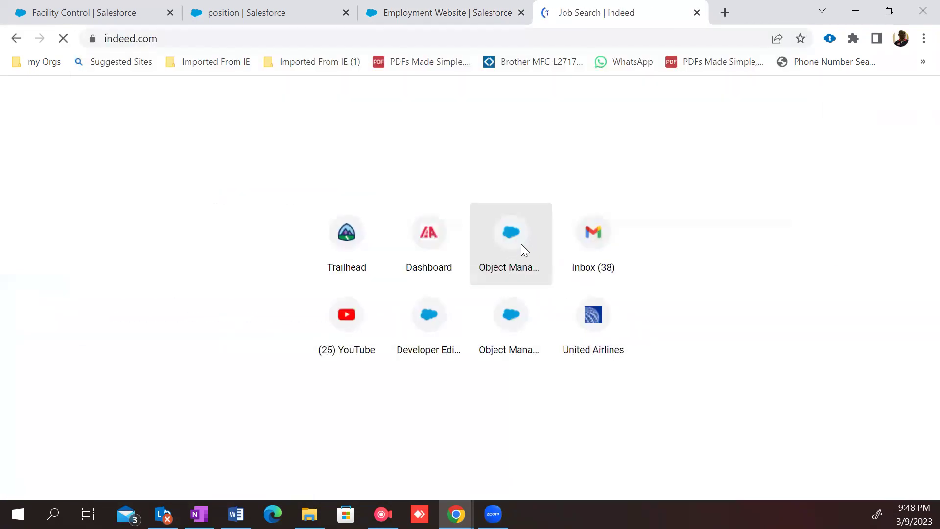
{"action": "key", "text": "ctrl+w"}
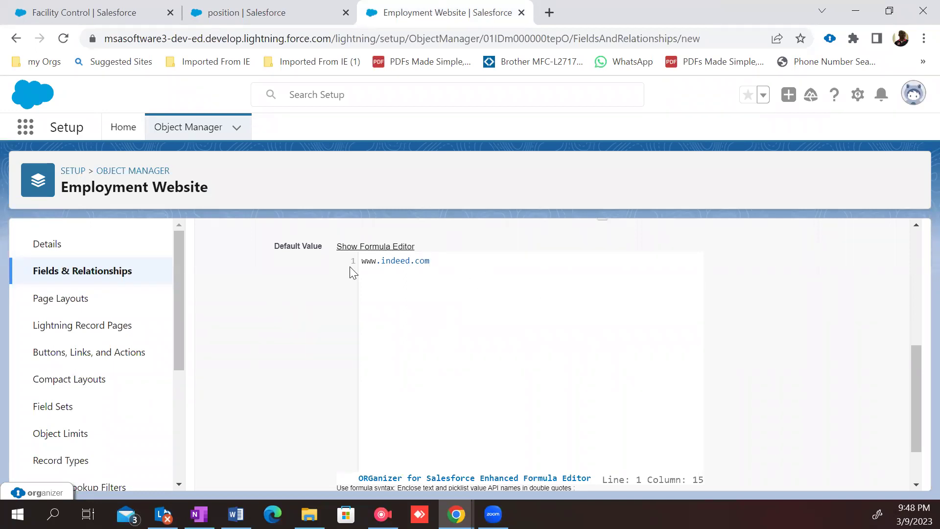
Step: Clear the Web Address field's default value
{"action": "key", "text": "ctrl+a"}
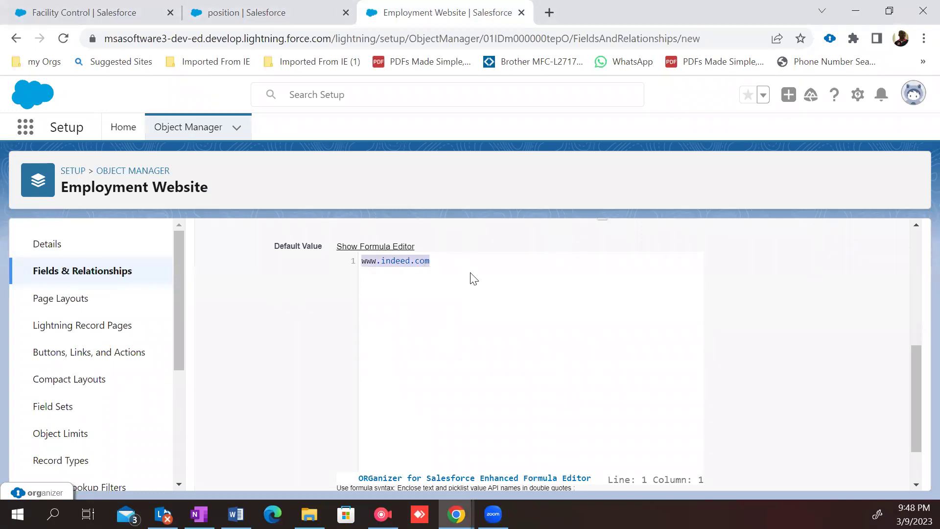
{"action": "left_click", "coordinate": [474, 278]}
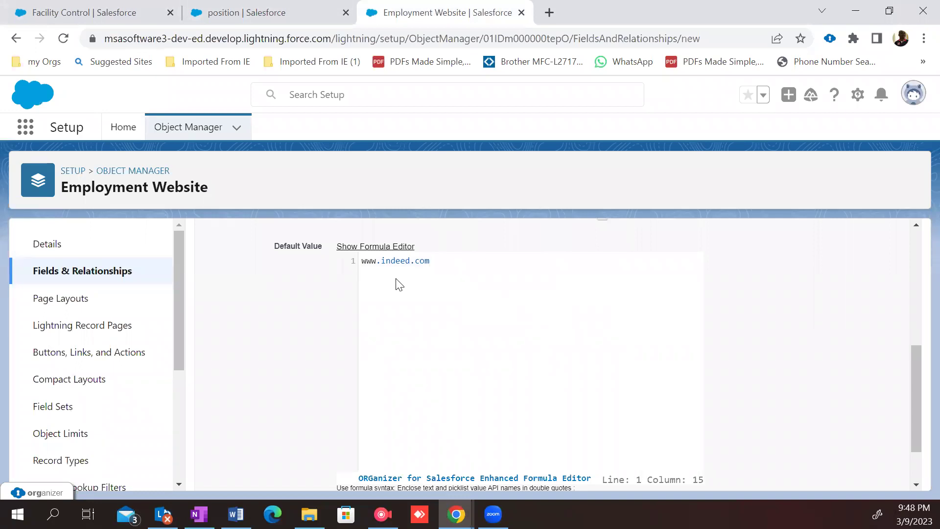
{"action": "key", "text": "ctrl+a"}
{"action": "key", "text": "BackSpace"}
Step: Enter the help text "Provide information about the URL of the employment website"
{"action": "scroll", "coordinate": [536, 336], "scroll_direction": "down", "scroll_amount": 2}
{"action": "scroll", "coordinate": [528, 325], "scroll_direction": "up", "scroll_amount": 6}
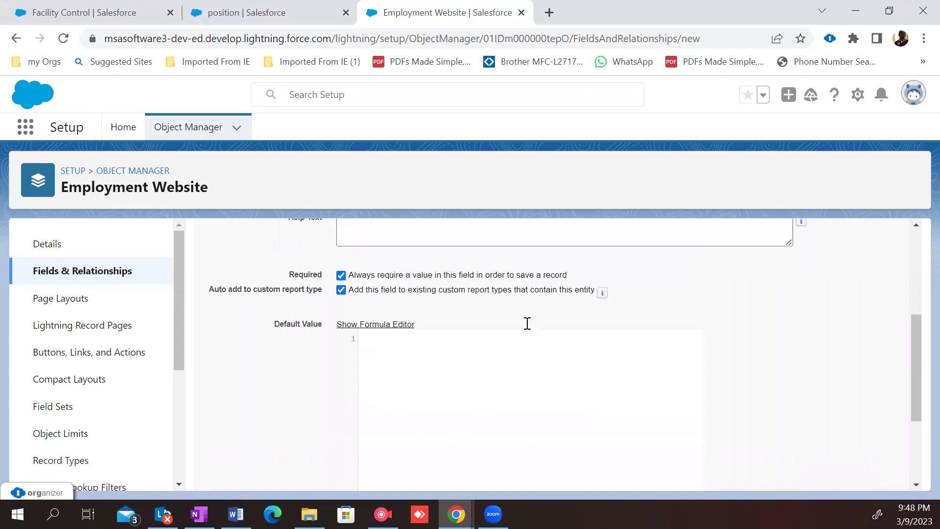
{"action": "scroll", "coordinate": [532, 338], "scroll_direction": "down", "scroll_amount": 2}
{"action": "scroll", "coordinate": [532, 338], "scroll_direction": "up", "scroll_amount": 2}
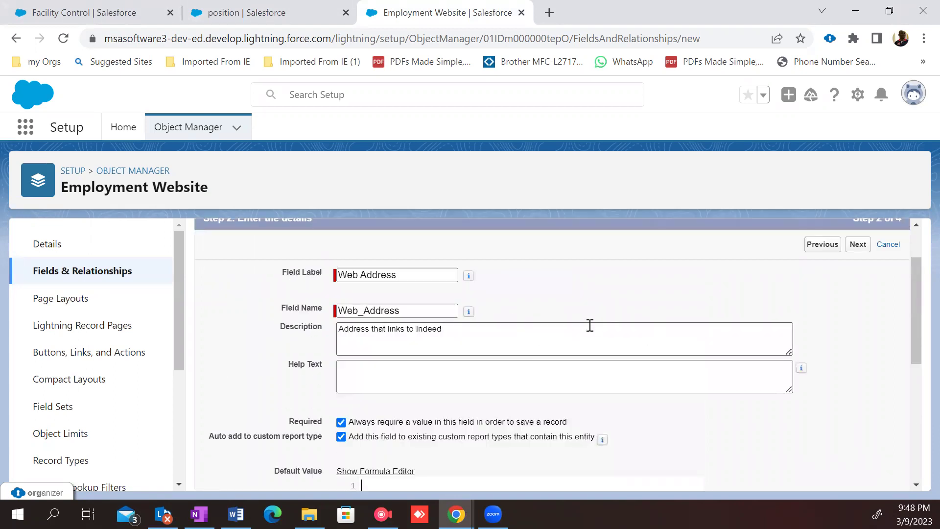
{"action": "scroll", "coordinate": [559, 337], "scroll_direction": "down", "scroll_amount": 1}
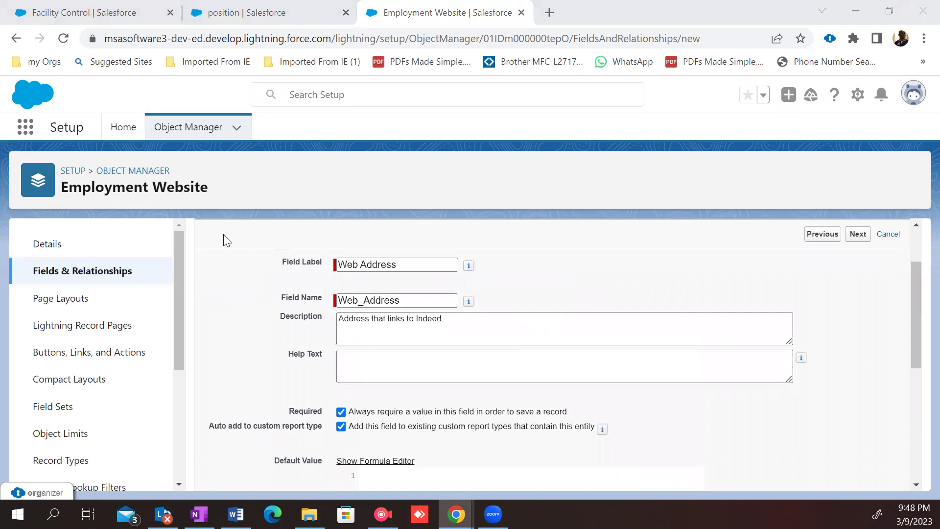
{"action": "left_click", "coordinate": [533, 375]}
{"action": "left_click", "coordinate": [401, 353]}
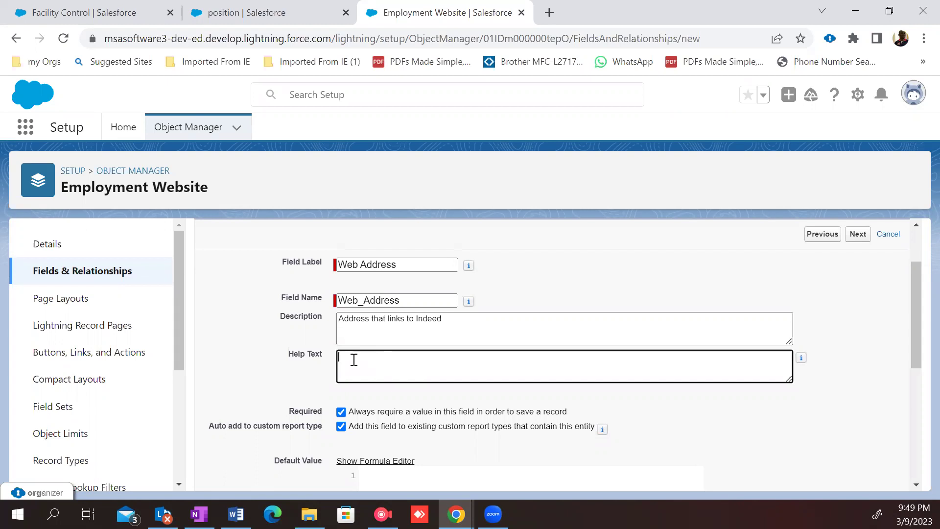
{"action": "type", "text": "Provide information o"}
{"action": "type", "text": "bout thw"}
{"action": "key", "text": "BackSpace"}
{"action": "type", "text": "e URL Of"}
{"action": "key", "text": "BackSpace"}
{"action": "key", "text": "BackSpace"}
{"action": "type", "text": "of the emplu"}
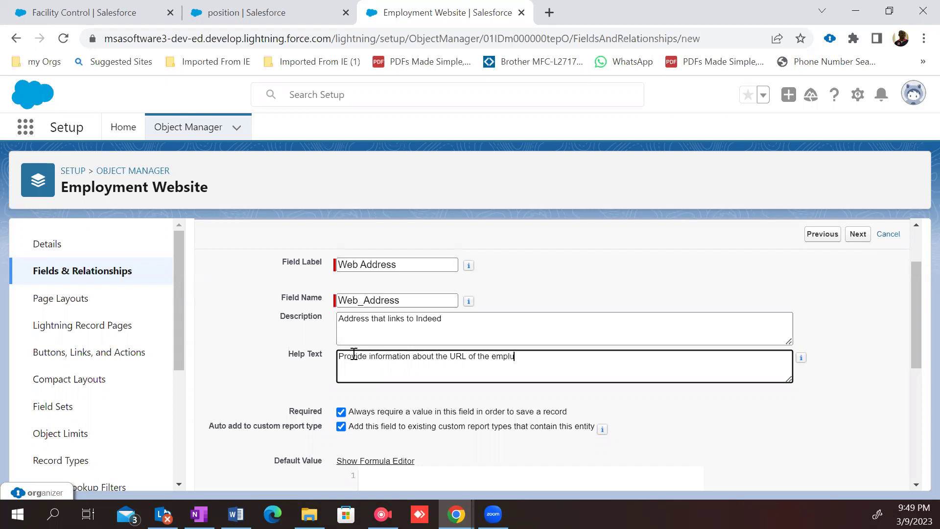
{"action": "key", "text": "BackSpace"}
{"action": "type", "text": "oyment website"}
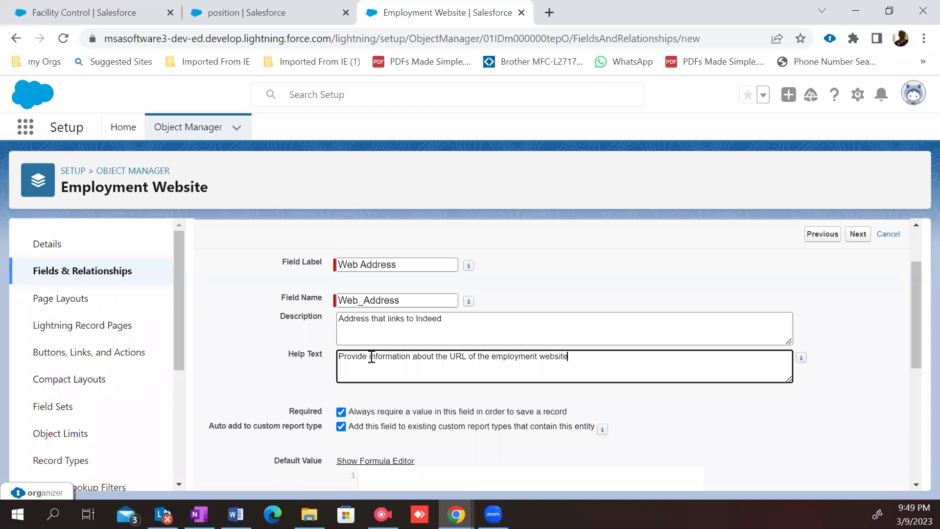
Step: Accept the field details and keep the field-level security visible for all profiles
{"action": "scroll", "coordinate": [459, 365], "scroll_direction": "down", "scroll_amount": 5}
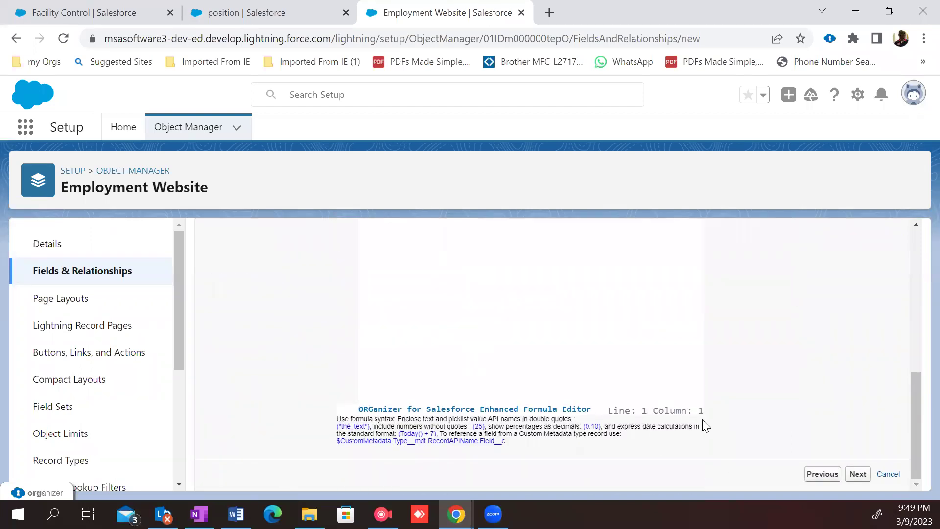
{"action": "left_click", "coordinate": [858, 474]}
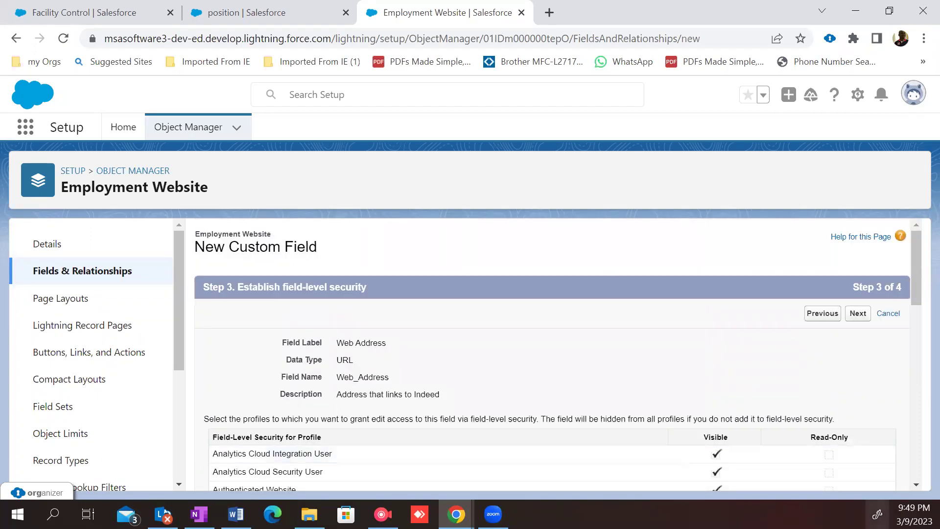
{"action": "scroll", "coordinate": [877, 443], "scroll_direction": "down", "scroll_amount": 10}
{"action": "scroll", "coordinate": [871, 443], "scroll_direction": "down", "scroll_amount": 2}
{"action": "scroll", "coordinate": [862, 431], "scroll_direction": "up", "scroll_amount": 11}
{"action": "scroll", "coordinate": [868, 344], "scroll_direction": "up", "scroll_amount": 1}
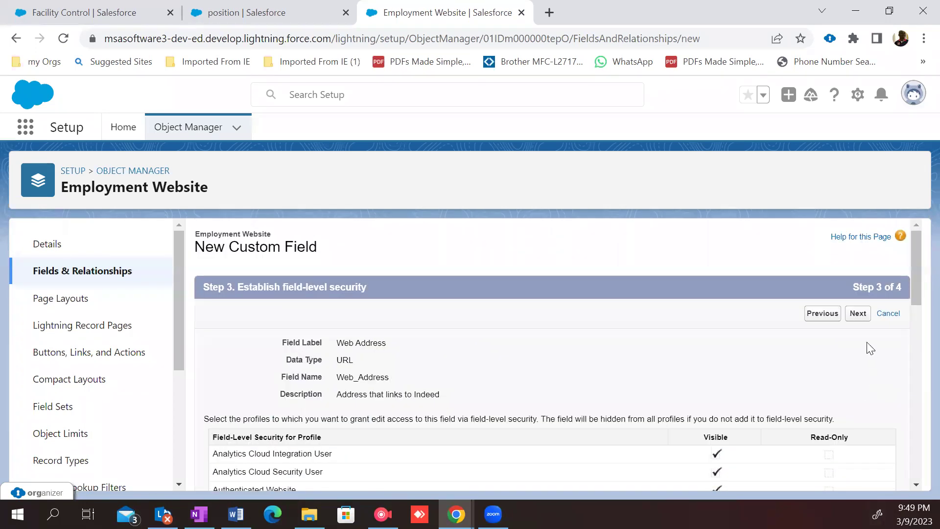
{"action": "left_click", "coordinate": [858, 315]}
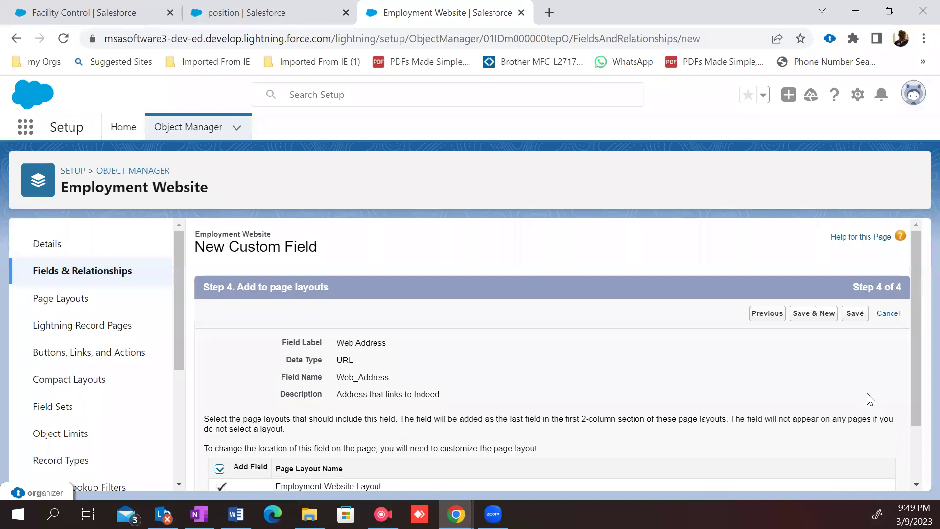
Step: Keep the field on the Employment Website Layout and save it
{"action": "scroll", "coordinate": [759, 411], "scroll_direction": "down", "scroll_amount": 2}
{"action": "scroll", "coordinate": [808, 347], "scroll_direction": "up", "scroll_amount": 2}
{"action": "left_click", "coordinate": [852, 319]}
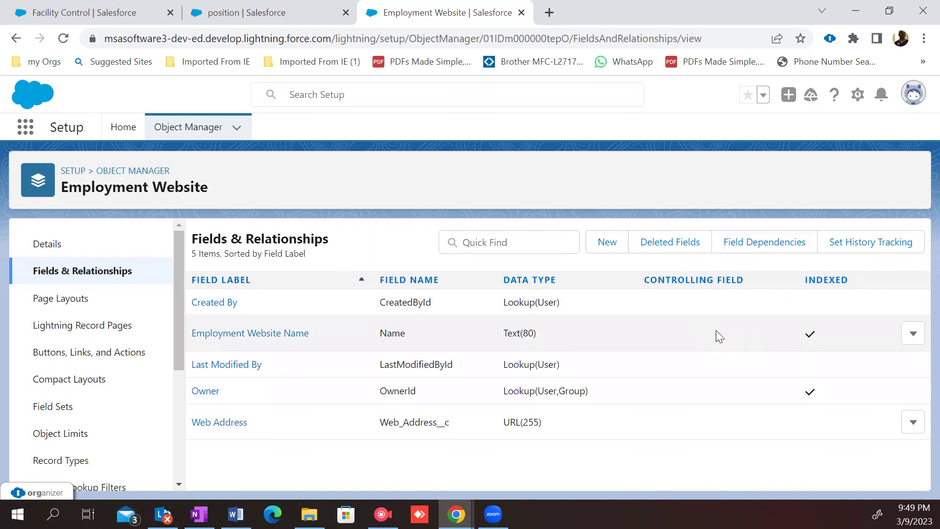
Step: Start a new custom field on Employment Website with the Currency data type and continue to its details
{"action": "left_click", "coordinate": [616, 243]}
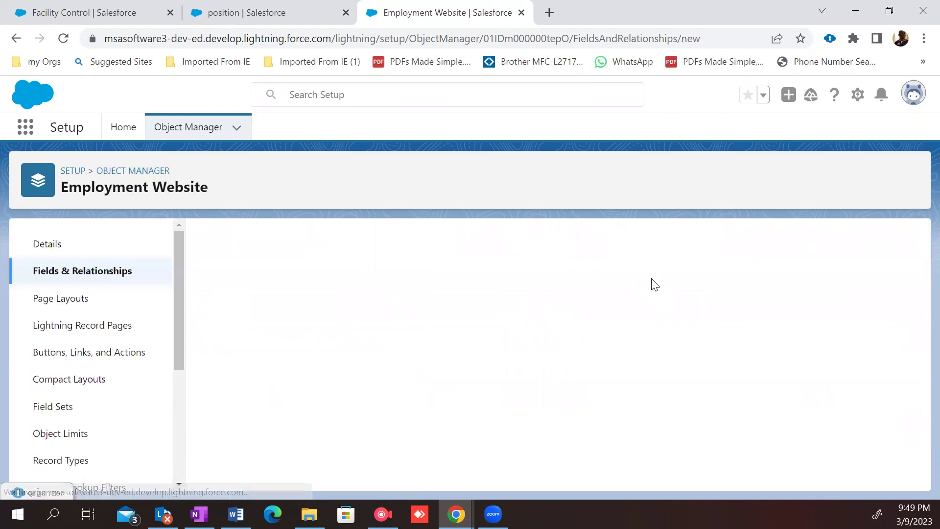
{"action": "scroll", "coordinate": [650, 279], "scroll_direction": "down", "scroll_amount": 2}
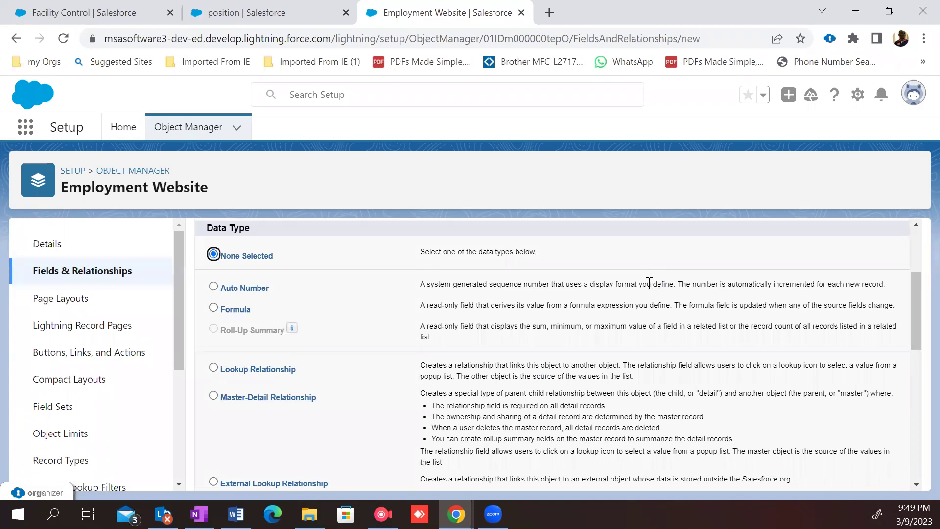
{"action": "scroll", "coordinate": [647, 294], "scroll_direction": "down", "scroll_amount": 3}
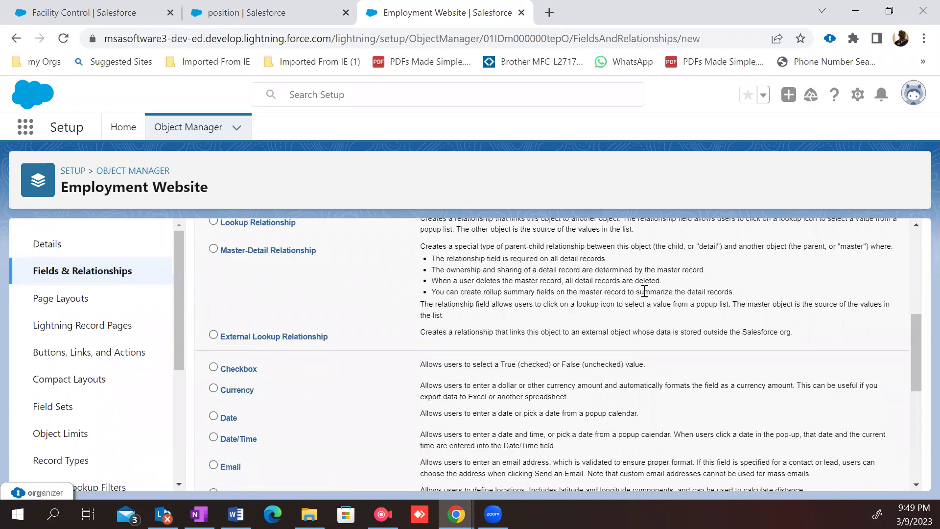
{"action": "scroll", "coordinate": [639, 299], "scroll_direction": "up", "scroll_amount": 1}
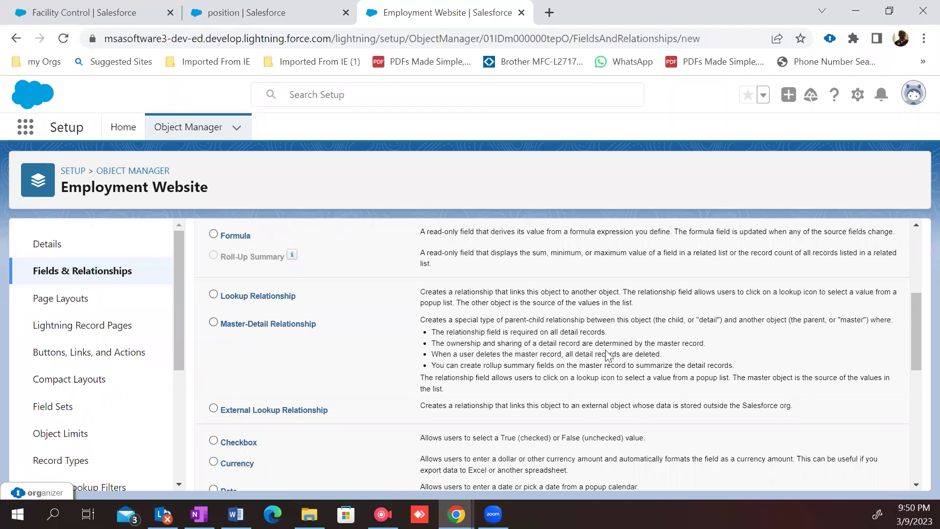
{"action": "scroll", "coordinate": [578, 352], "scroll_direction": "down", "scroll_amount": 2}
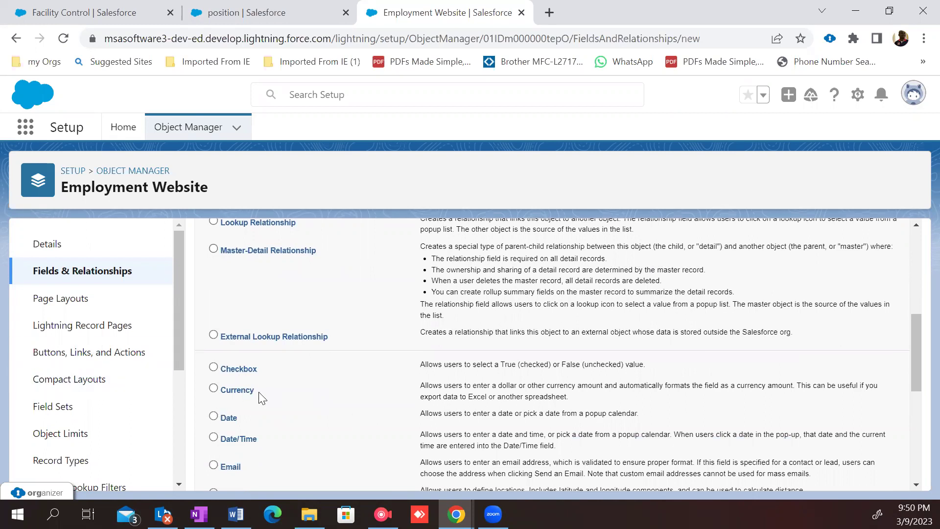
{"action": "scroll", "coordinate": [487, 390], "scroll_direction": "down", "scroll_amount": 7}
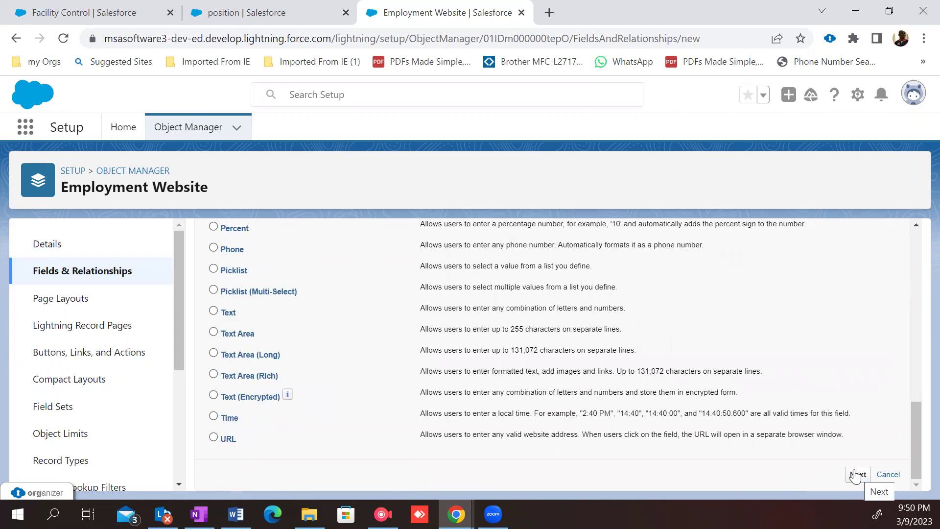
{"action": "key", "text": "Return"}
Step: Label the currency field "Price Per Host" and let its field name fill in as Price_Per_Host
{"action": "left_click", "coordinate": [392, 344]}
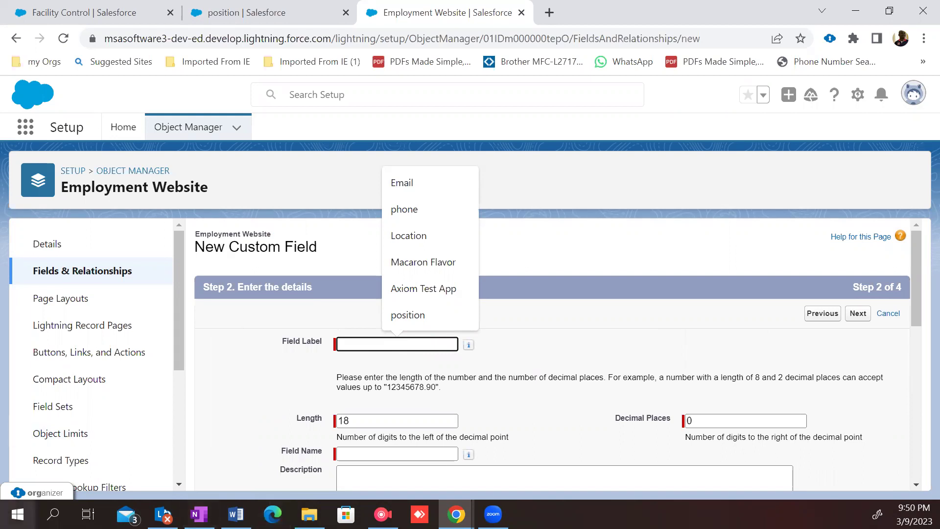
{"action": "type", "text": "Pri"}
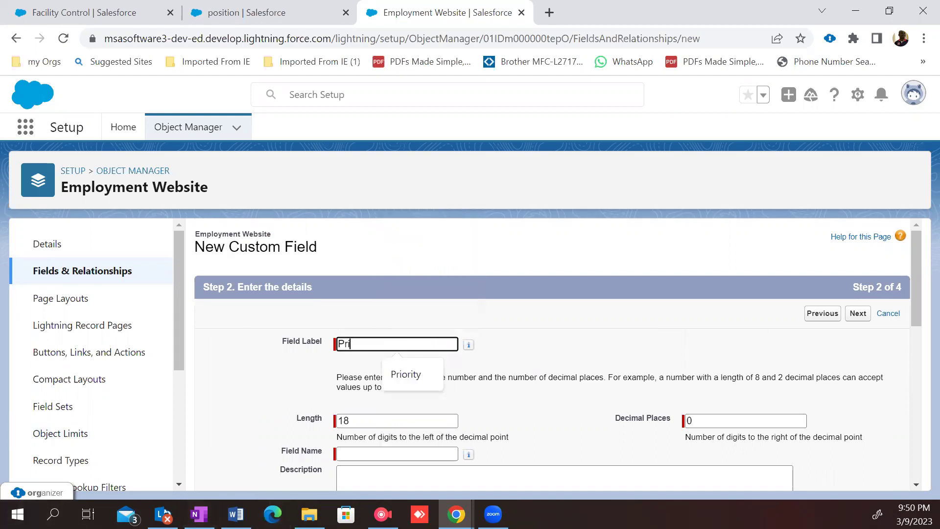
{"action": "type", "text": "ce Per Host"}
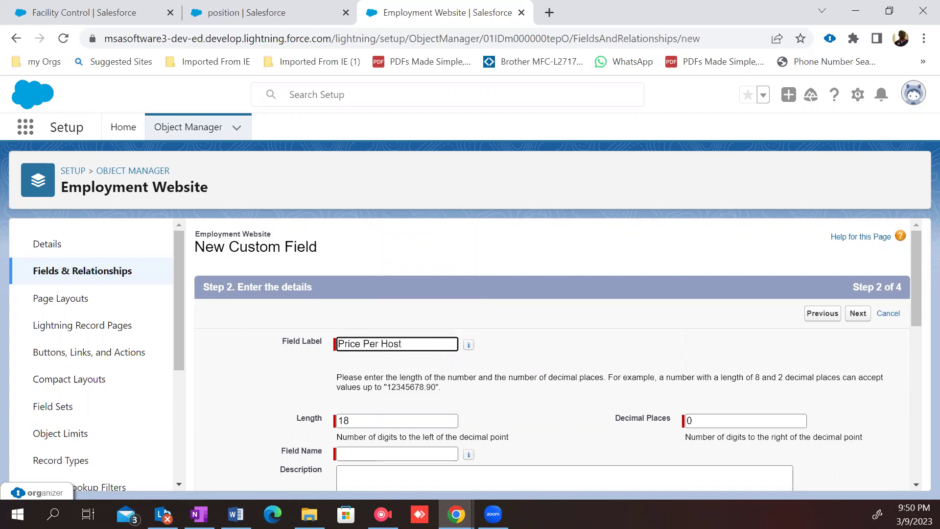
{"action": "scroll", "coordinate": [448, 350], "scroll_direction": "down", "scroll_amount": 3}
{"action": "left_click", "coordinate": [430, 262]}
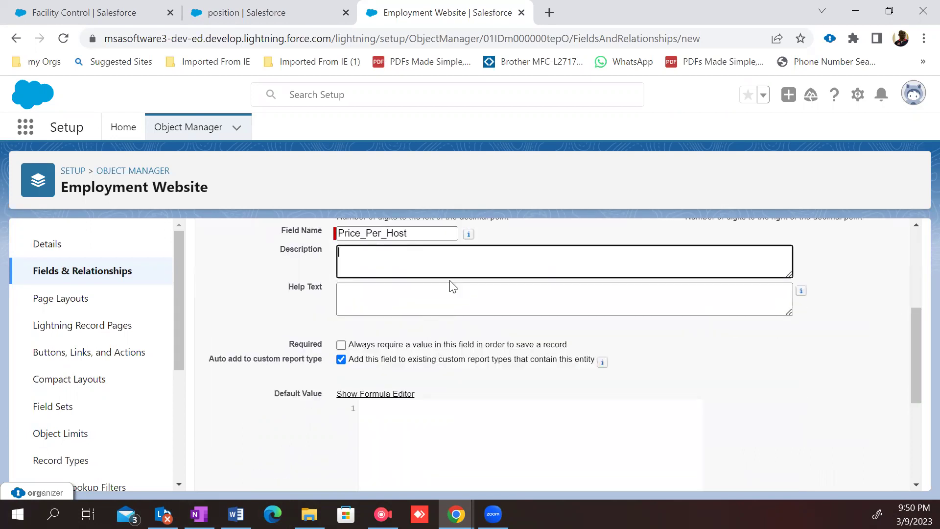
Step: Set the Price Per Host field's length to 5 and its decimal places to 2
{"action": "scroll", "coordinate": [446, 368], "scroll_direction": "up", "scroll_amount": 1}
{"action": "scroll", "coordinate": [446, 367], "scroll_direction": "up", "scroll_amount": 2}
{"action": "double_click", "coordinate": [399, 347]}
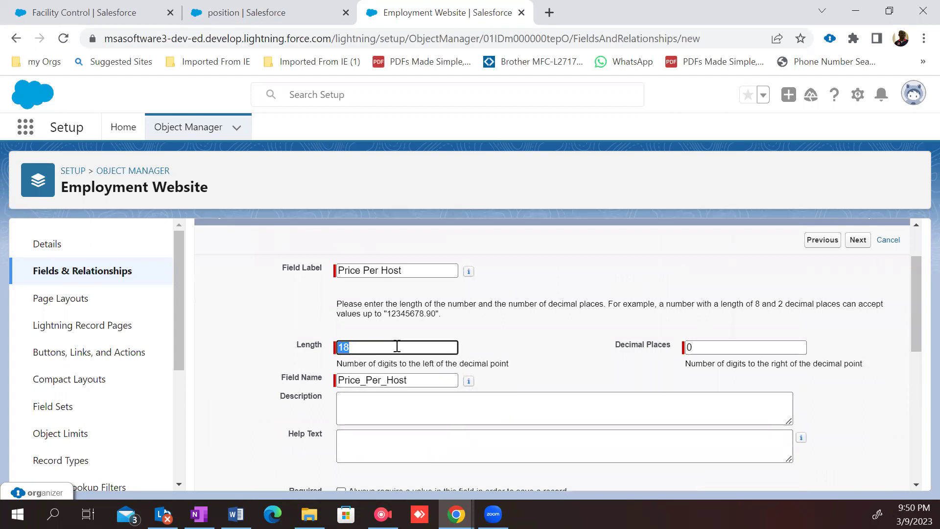
{"action": "type", "text": "5"}
{"action": "double_click", "coordinate": [687, 348]}
{"action": "type", "text": "3"}
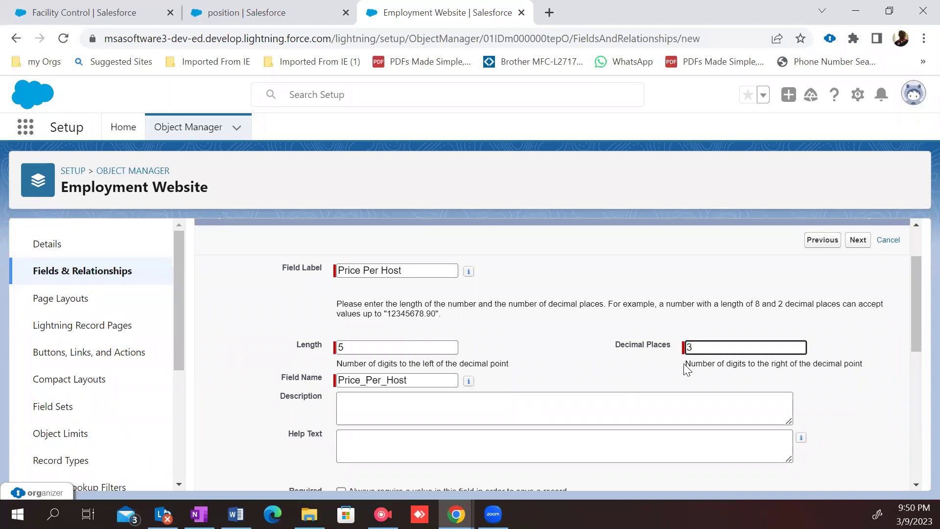
{"action": "scroll", "coordinate": [549, 338], "scroll_direction": "down", "scroll_amount": 2}
{"action": "left_click", "coordinate": [549, 338]}
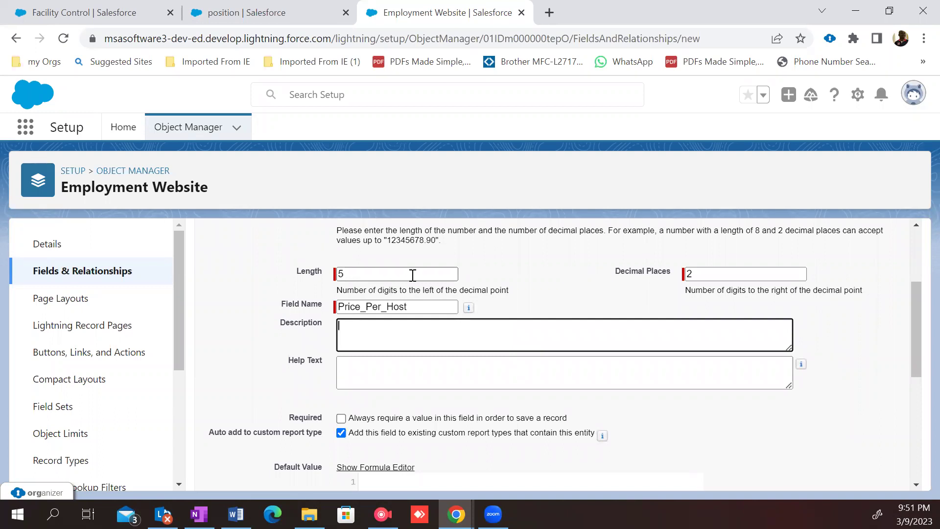
Step: Make the Price Per Host field required and enter the help text "Price"
{"action": "left_click", "coordinate": [341, 418]}
{"action": "scroll", "coordinate": [550, 389], "scroll_direction": "down", "scroll_amount": 3}
{"action": "scroll", "coordinate": [553, 387], "scroll_direction": "up", "scroll_amount": 5}
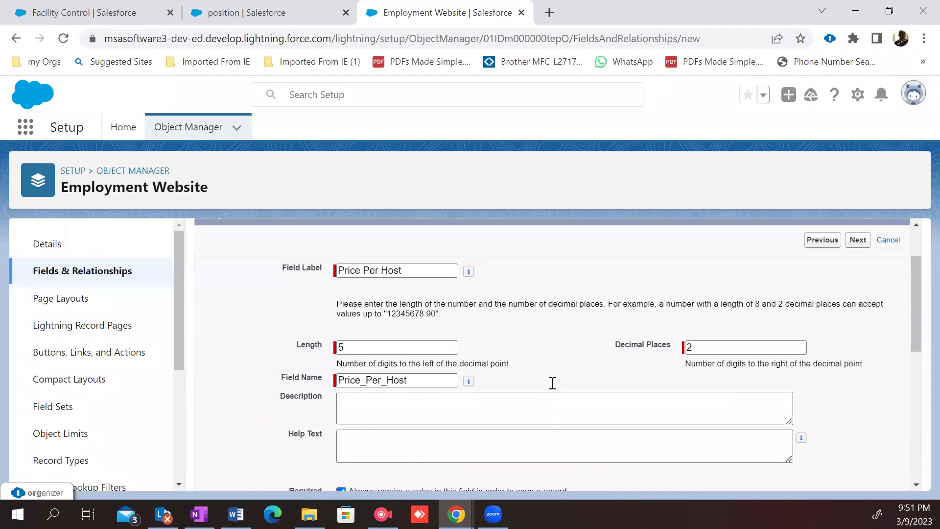
{"action": "left_click", "coordinate": [489, 438]}
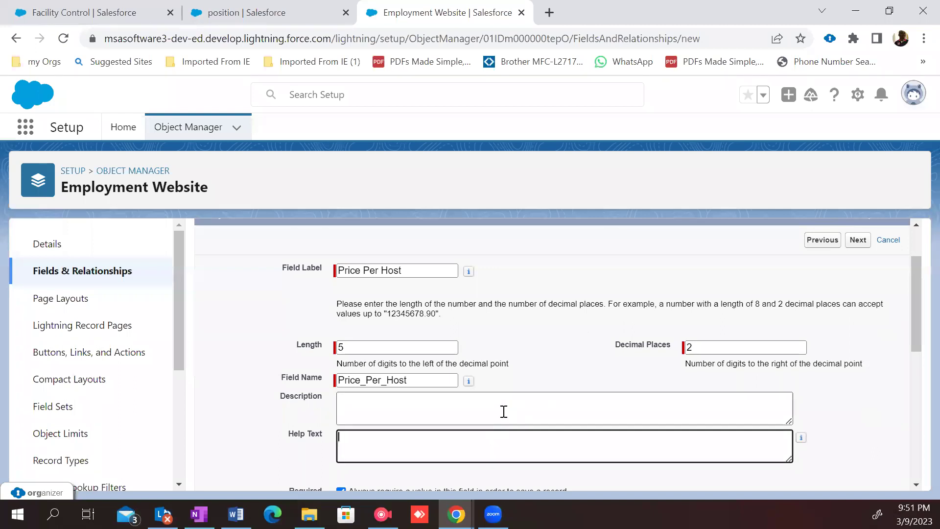
{"action": "type", "text": "Price"}
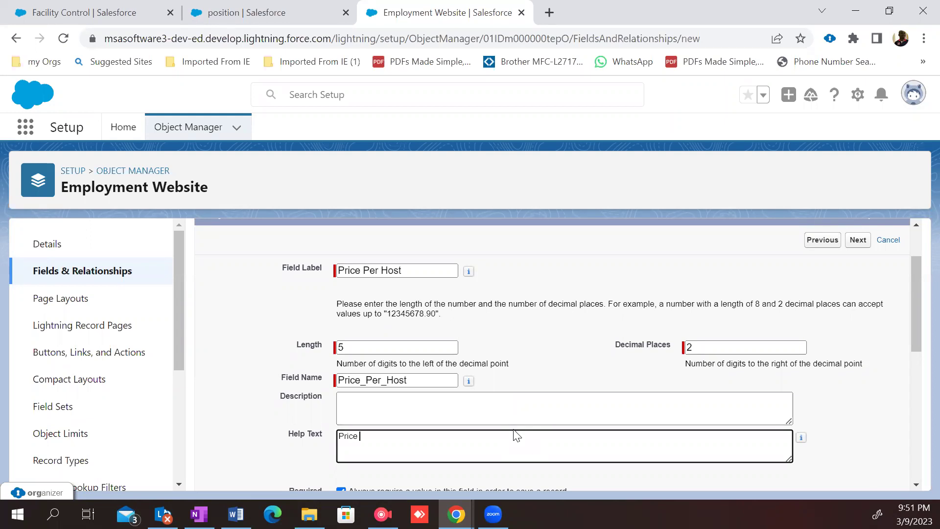
Step: Accept the Price Per Host details and default field-level security, and save the field on the Employment Website Layout
{"action": "scroll", "coordinate": [670, 377], "scroll_direction": "down", "scroll_amount": 10}
{"action": "left_click", "coordinate": [865, 475]}
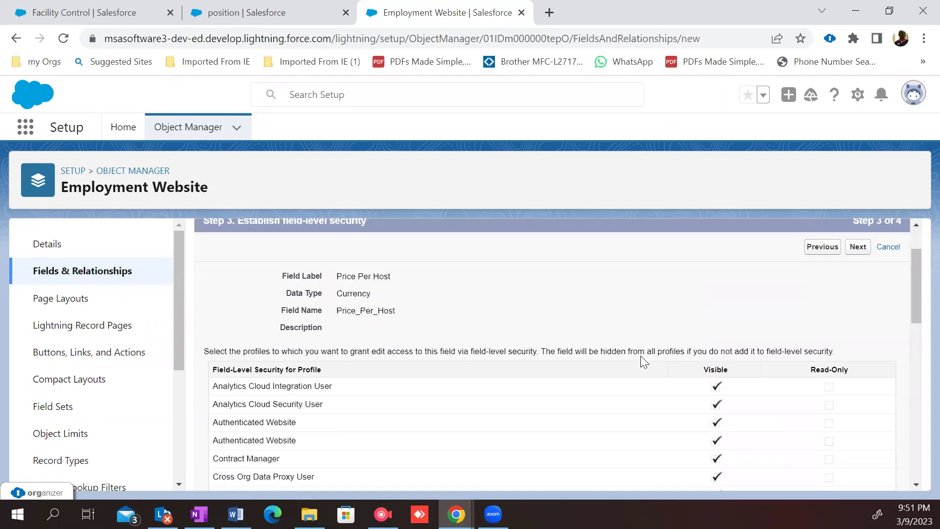
{"action": "left_click", "coordinate": [857, 313]}
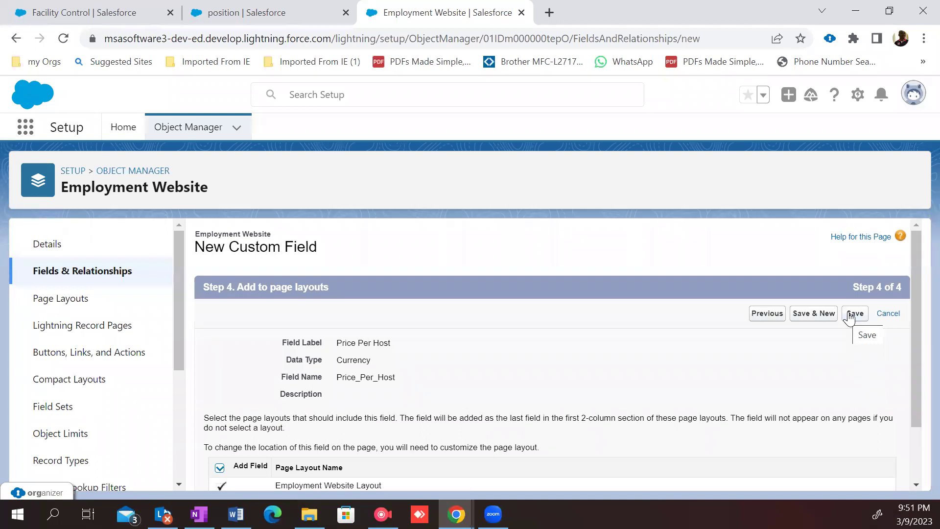
{"action": "left_click", "coordinate": [850, 317]}
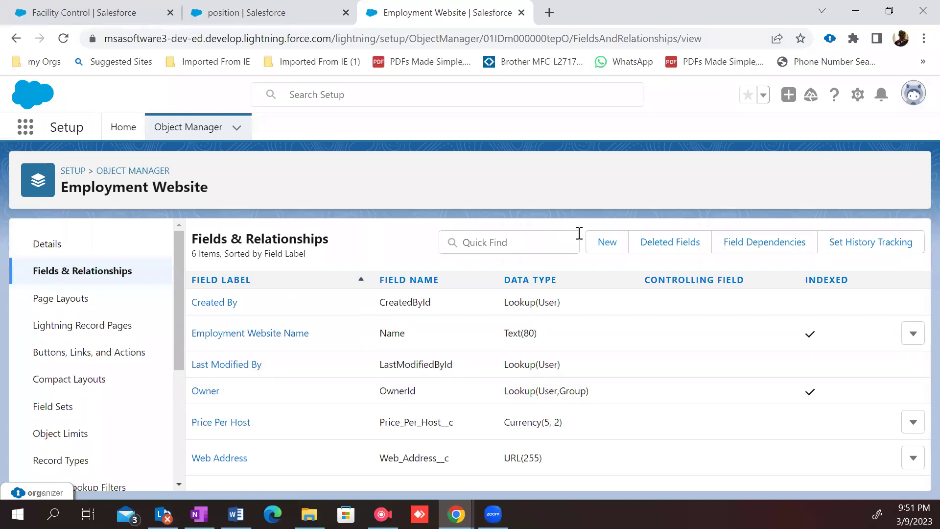
Step: Start another custom field on Employment Website, choose Currency as its data type and continue to the details
{"action": "left_click", "coordinate": [607, 242]}
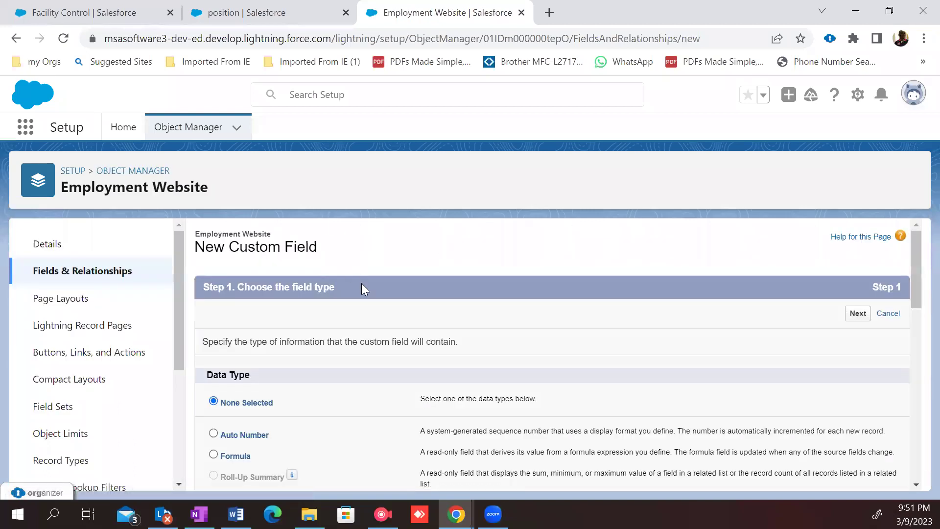
{"action": "scroll", "coordinate": [384, 333], "scroll_direction": "down", "scroll_amount": 3}
{"action": "scroll", "coordinate": [382, 338], "scroll_direction": "down", "scroll_amount": 3}
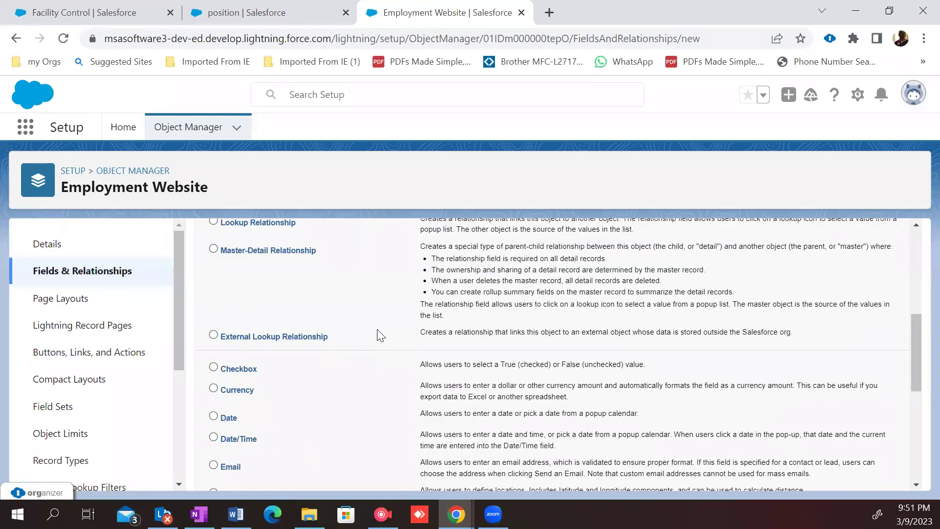
{"action": "scroll", "coordinate": [381, 335], "scroll_direction": "down", "scroll_amount": 3}
{"action": "scroll", "coordinate": [381, 335], "scroll_direction": "down", "scroll_amount": 3}
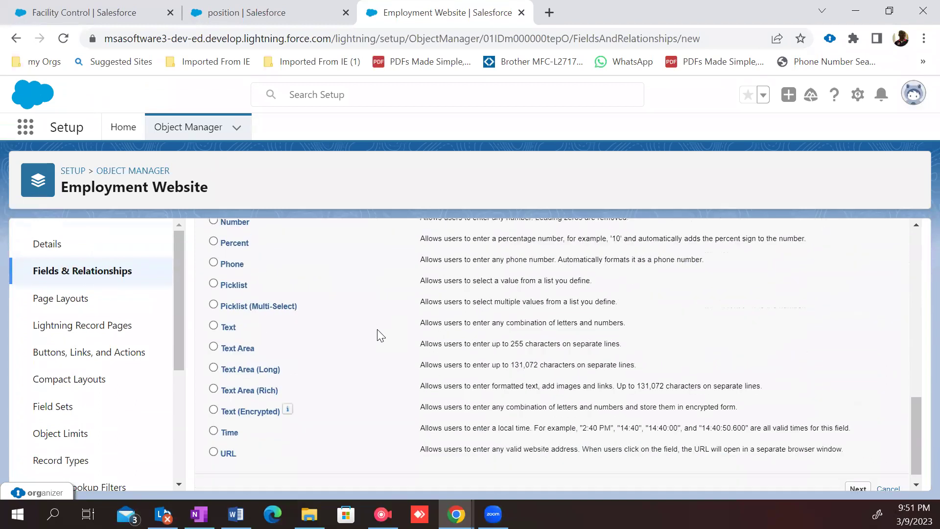
{"action": "scroll", "coordinate": [380, 336], "scroll_direction": "up", "scroll_amount": 3}
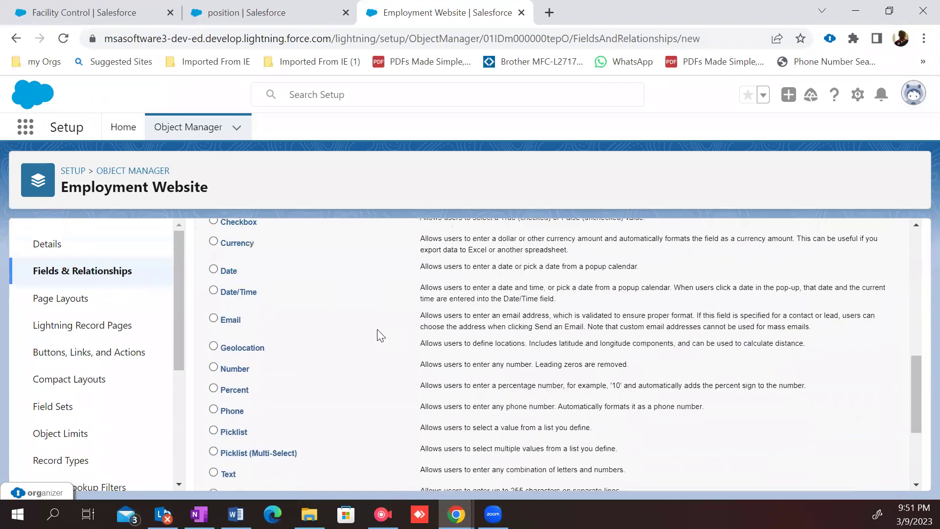
{"action": "scroll", "coordinate": [381, 335], "scroll_direction": "up", "scroll_amount": 2}
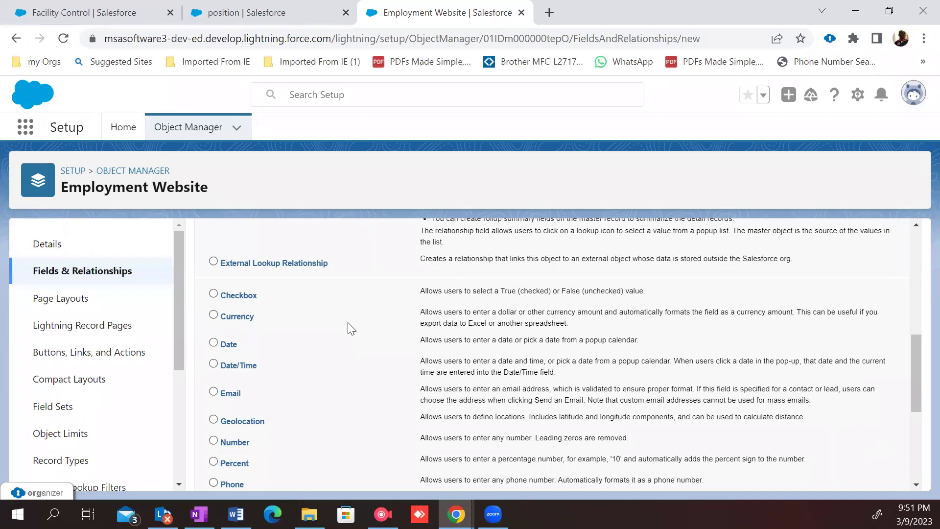
{"action": "scroll", "coordinate": [313, 362], "scroll_direction": "down", "scroll_amount": 3}
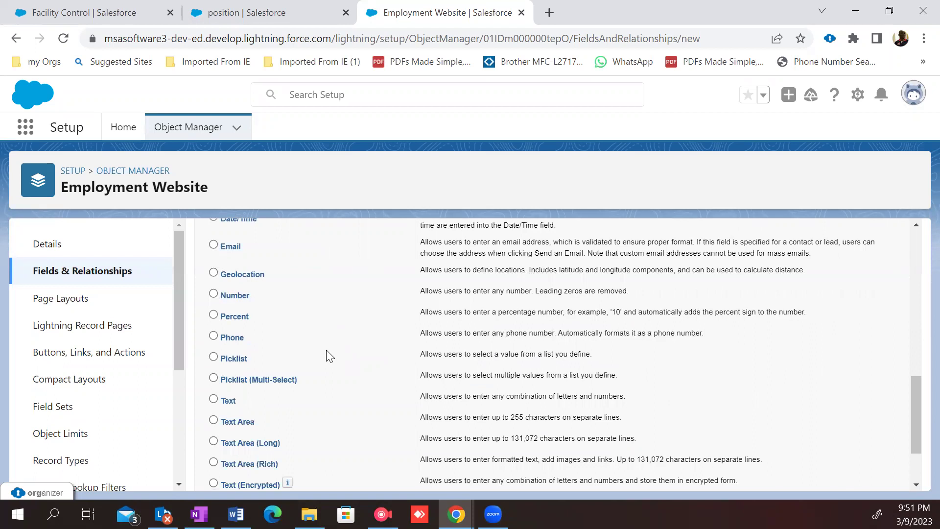
{"action": "scroll", "coordinate": [327, 356], "scroll_direction": "down", "scroll_amount": 2}
{"action": "scroll", "coordinate": [327, 356], "scroll_direction": "up", "scroll_amount": 5}
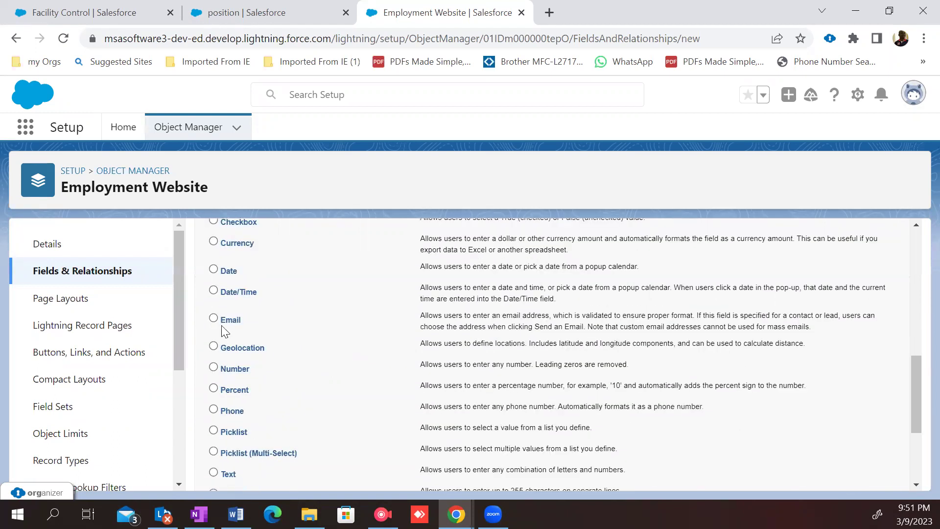
{"action": "left_click", "coordinate": [214, 316]}
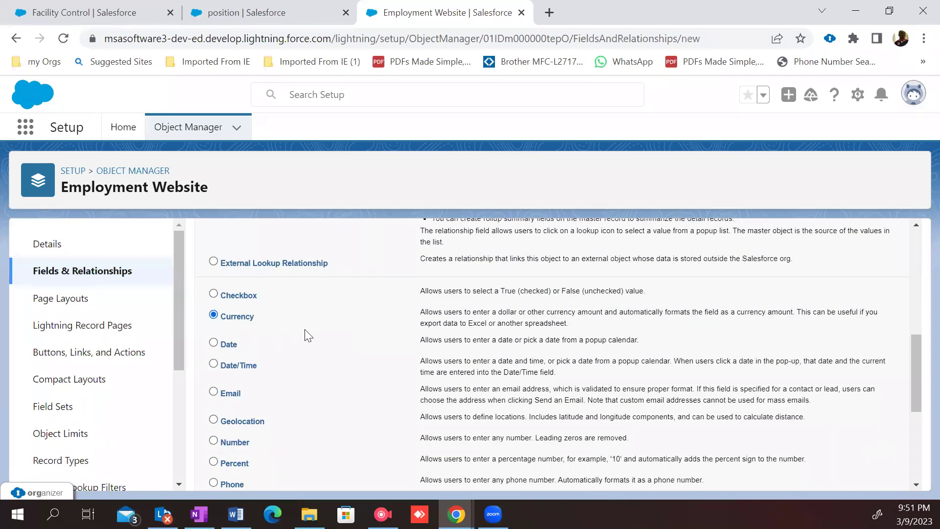
{"action": "scroll", "coordinate": [658, 289], "scroll_direction": "up", "scroll_amount": 6}
{"action": "left_click", "coordinate": [853, 241]}
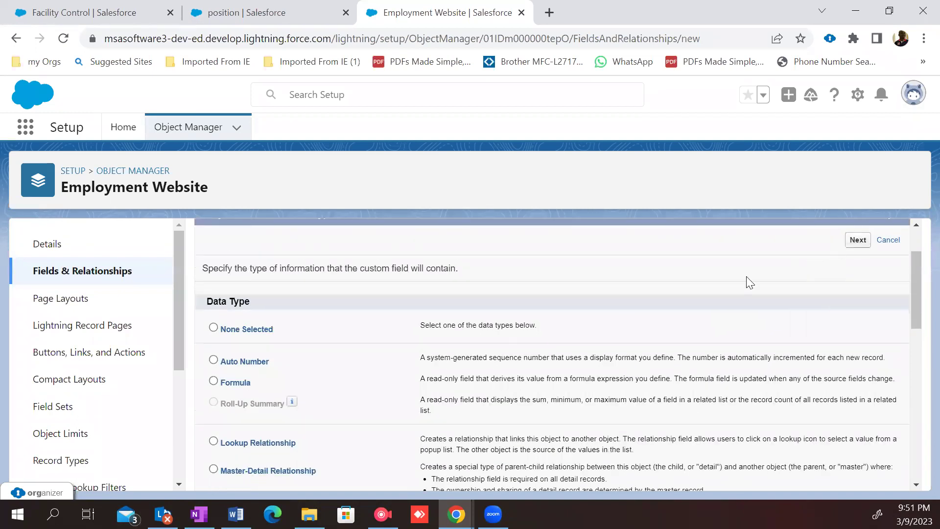
Step: Label the new currency field "Maximo Project" and let its field name fill in as Maximo_Project
{"action": "left_click", "coordinate": [376, 343]}
{"action": "type", "text": "Maximo"}
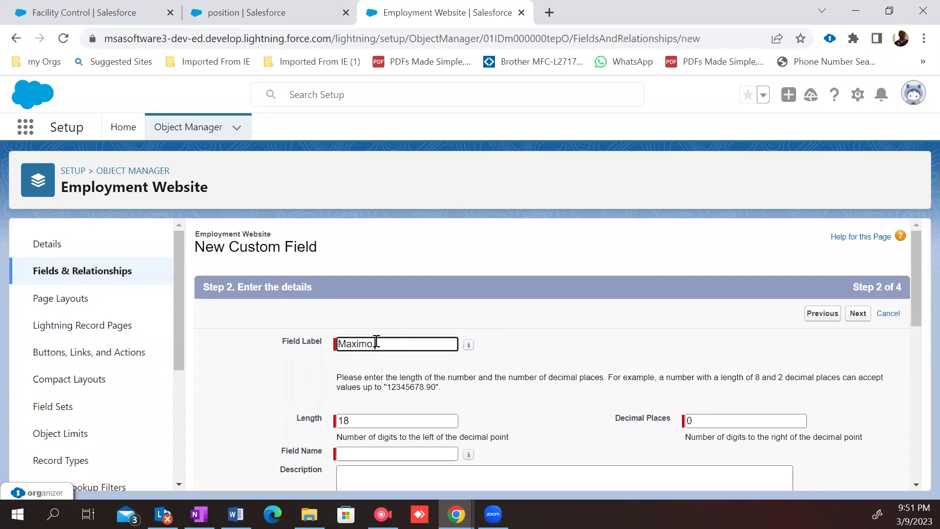
{"action": "type", "text": " Project"}
{"action": "scroll", "coordinate": [513, 328], "scroll_direction": "down", "scroll_amount": 3}
{"action": "left_click", "coordinate": [404, 306]}
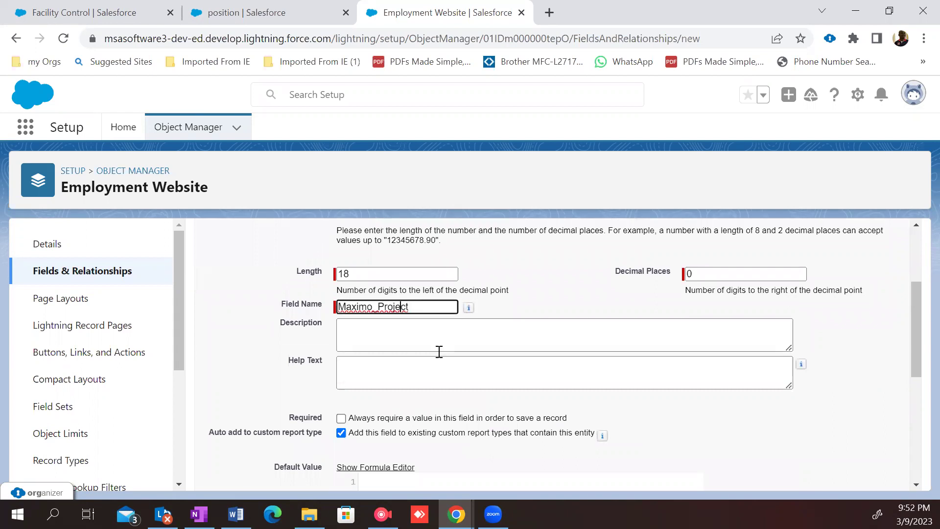
Step: Set the Maximo Project field's decimal places to 2 and its length to 5
{"action": "scroll", "coordinate": [438, 353], "scroll_direction": "up", "scroll_amount": 2}
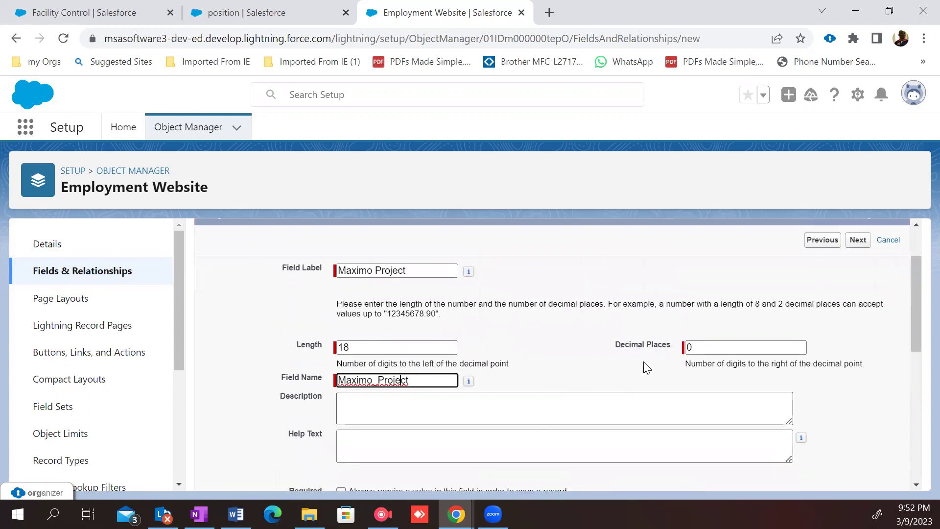
{"action": "left_click", "coordinate": [697, 346]}
{"action": "key", "text": "BackSpace"}
{"action": "type", "text": "2"}
{"action": "left_click", "coordinate": [598, 415]}
{"action": "left_click", "coordinate": [412, 348]}
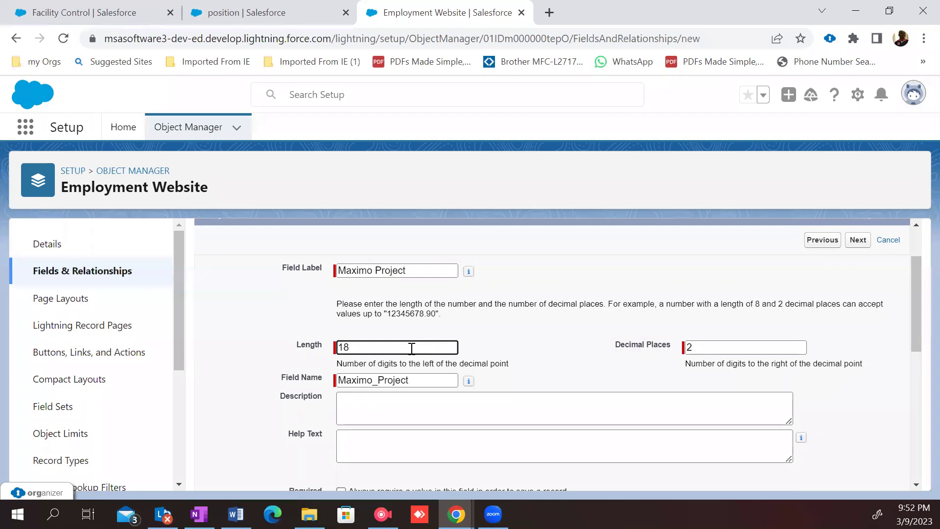
{"action": "key", "text": "ctrl+a"}
{"action": "key", "text": "BackSpace"}
{"action": "left_click", "coordinate": [470, 415]}
Step: Make the Maximo Project field always require a value before a record can be saved
{"action": "scroll", "coordinate": [467, 325], "scroll_direction": "down", "scroll_amount": 3}
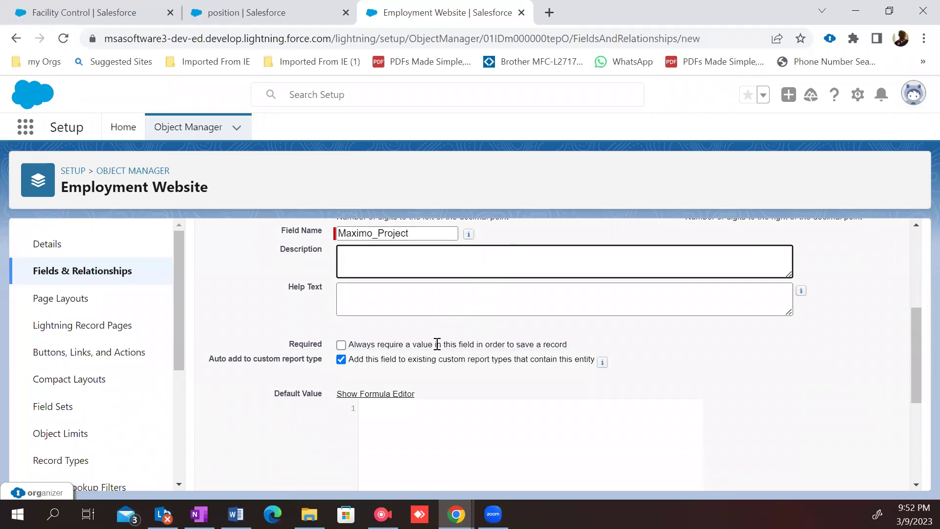
{"action": "left_click", "coordinate": [343, 345]}
{"action": "scroll", "coordinate": [419, 294], "scroll_direction": "up", "scroll_amount": 2}
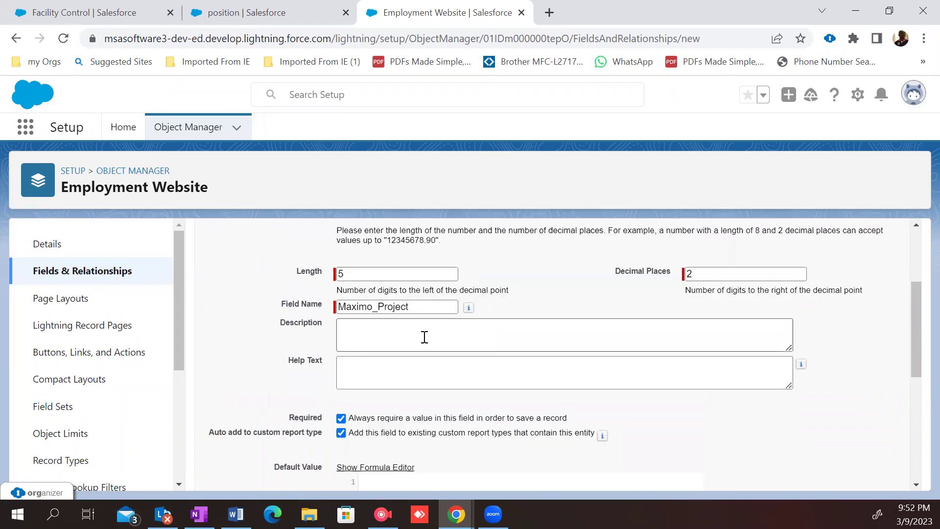
{"action": "scroll", "coordinate": [419, 363], "scroll_direction": "down", "scroll_amount": 10}
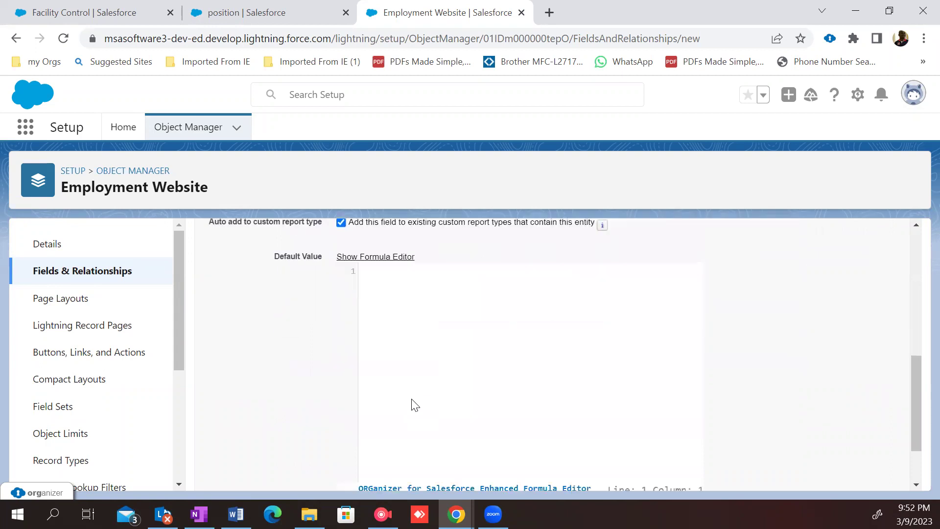
Step: Keep the default field-level security, save the Maximo Project field and leave the new custom field wizard
{"action": "left_click", "coordinate": [855, 475]}
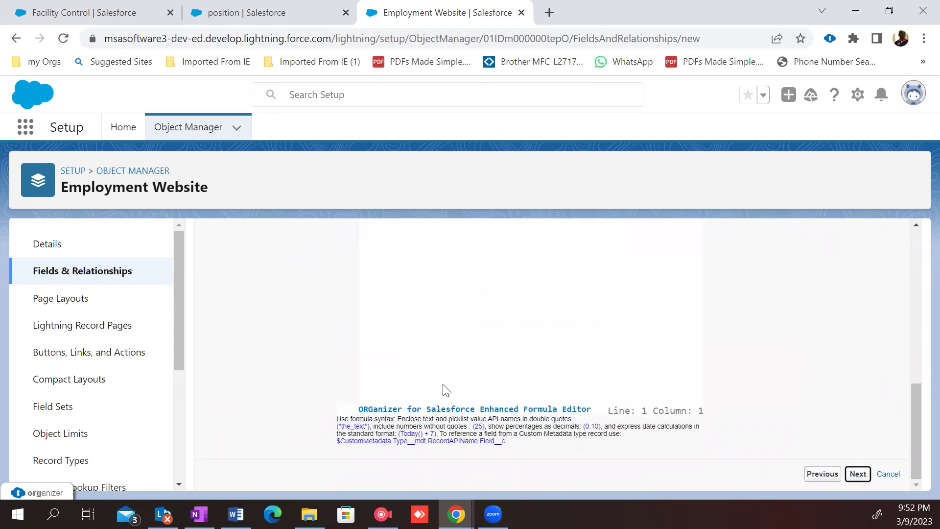
{"action": "scroll", "coordinate": [485, 336], "scroll_direction": "down", "scroll_amount": 5}
{"action": "scroll", "coordinate": [485, 337], "scroll_direction": "up", "scroll_amount": 5}
{"action": "left_click", "coordinate": [857, 311]}
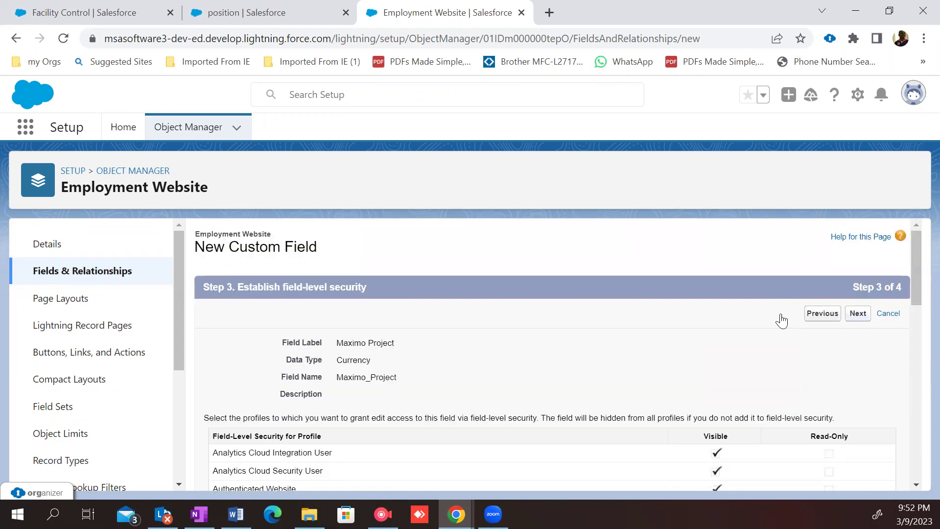
{"action": "left_click", "coordinate": [815, 318]}
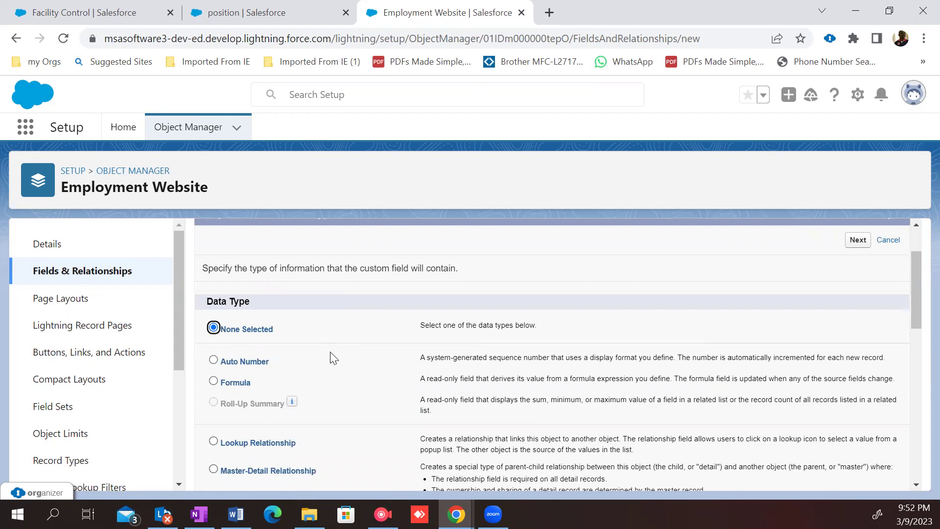
{"action": "left_click", "coordinate": [892, 241]}
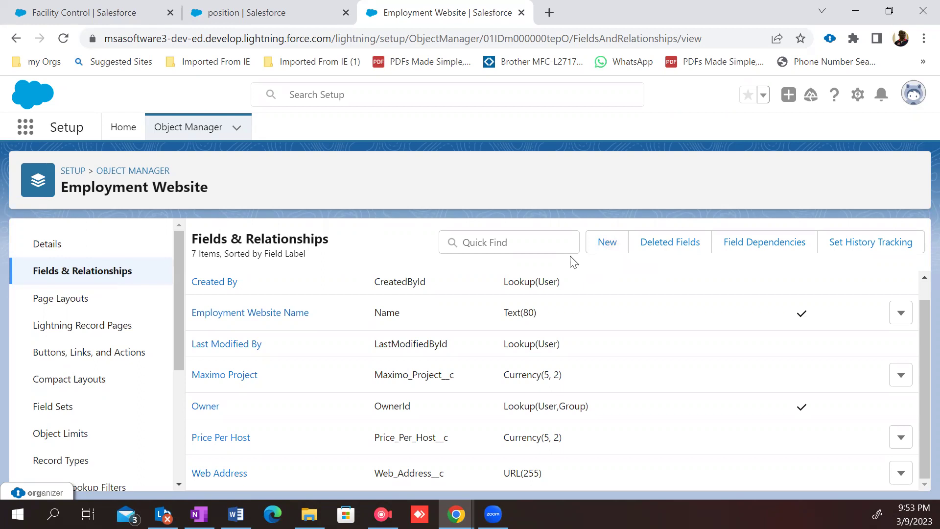
{"action": "left_click", "coordinate": [601, 247]}
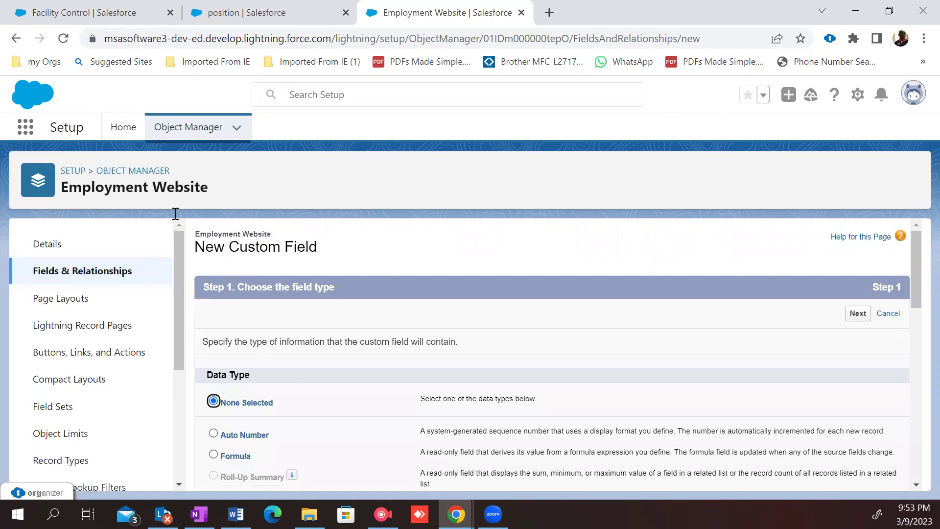
{"action": "left_click", "coordinate": [889, 314]}
Step: Start a new custom object and label it "Job Posting"
{"action": "left_click", "coordinate": [237, 127]}
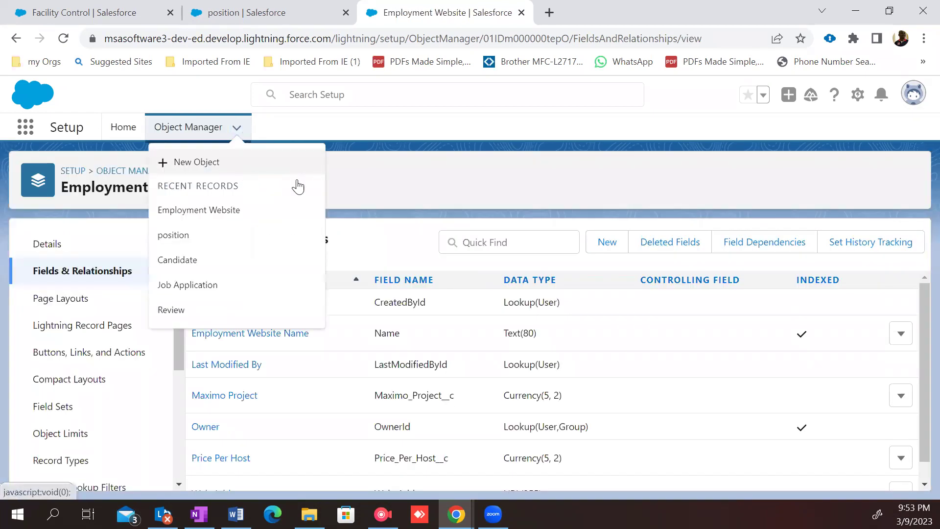
{"action": "left_click", "coordinate": [284, 161]}
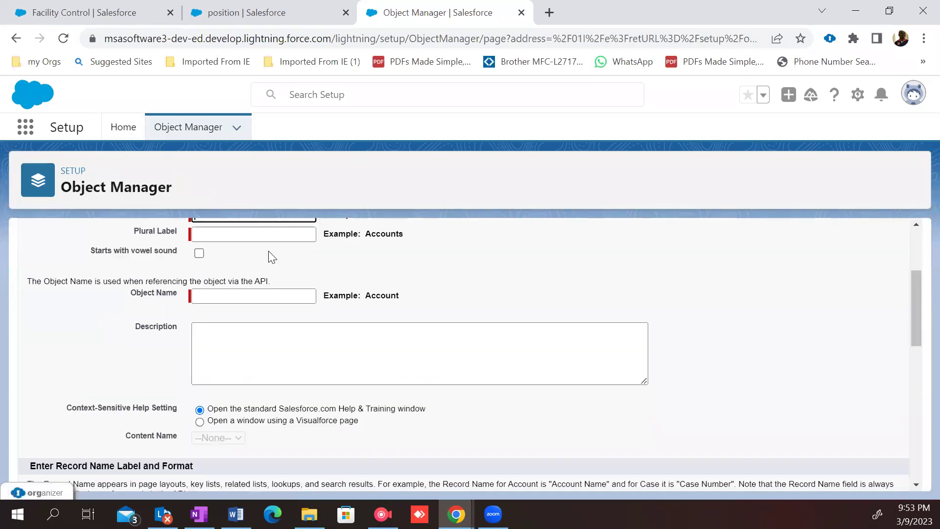
{"action": "left_click", "coordinate": [293, 289]}
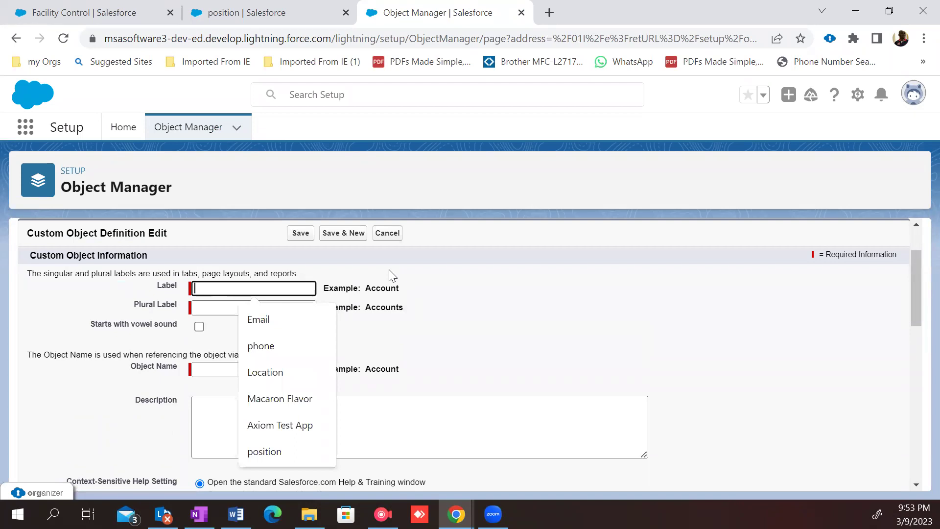
{"action": "type", "text": "Job Posting"}
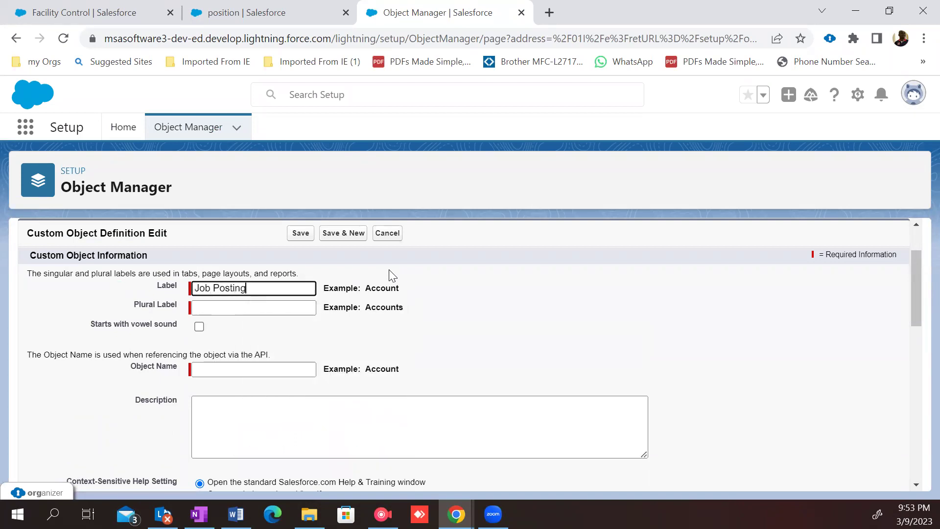
Step: Set the new object's plural label to "Job Postings", reusing the singular label text
{"action": "scroll", "coordinate": [306, 296], "scroll_direction": "down", "scroll_amount": 2}
{"action": "scroll", "coordinate": [293, 314], "scroll_direction": "up", "scroll_amount": 2}
{"action": "triple_click", "coordinate": [310, 288]}
{"action": "key", "text": "ctrl+c"}
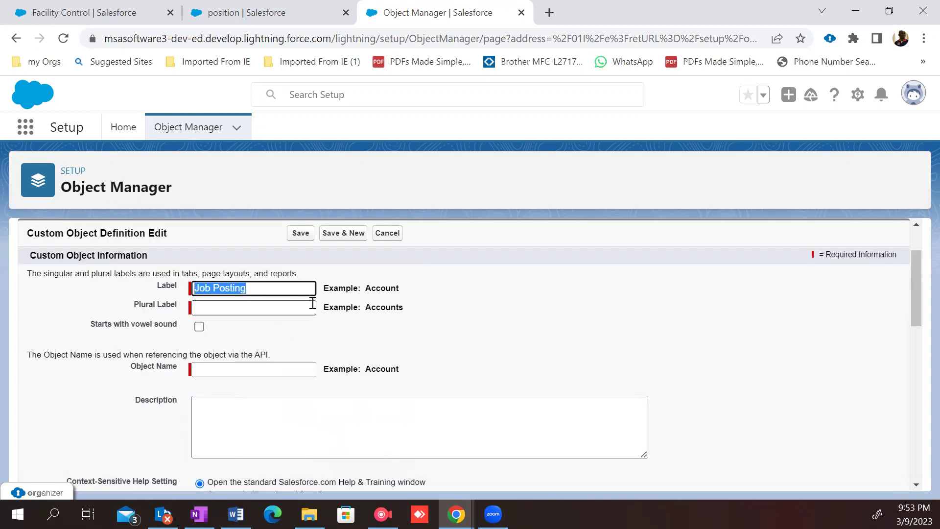
{"action": "left_click", "coordinate": [298, 310]}
{"action": "key", "text": "ctrl+v"}
{"action": "type", "text": "s"}
Step: Enable Allow Reports, Allow Activities, Track Field History and Allow in Chatter Groups for the Job Posting object
{"action": "scroll", "coordinate": [291, 321], "scroll_direction": "down", "scroll_amount": 5}
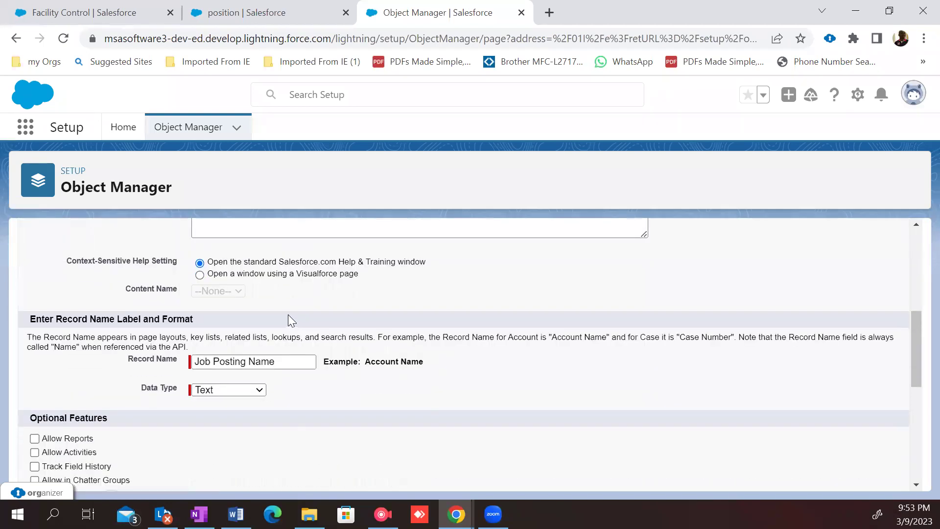
{"action": "scroll", "coordinate": [289, 316], "scroll_direction": "up", "scroll_amount": 1}
{"action": "scroll", "coordinate": [287, 323], "scroll_direction": "down", "scroll_amount": 3}
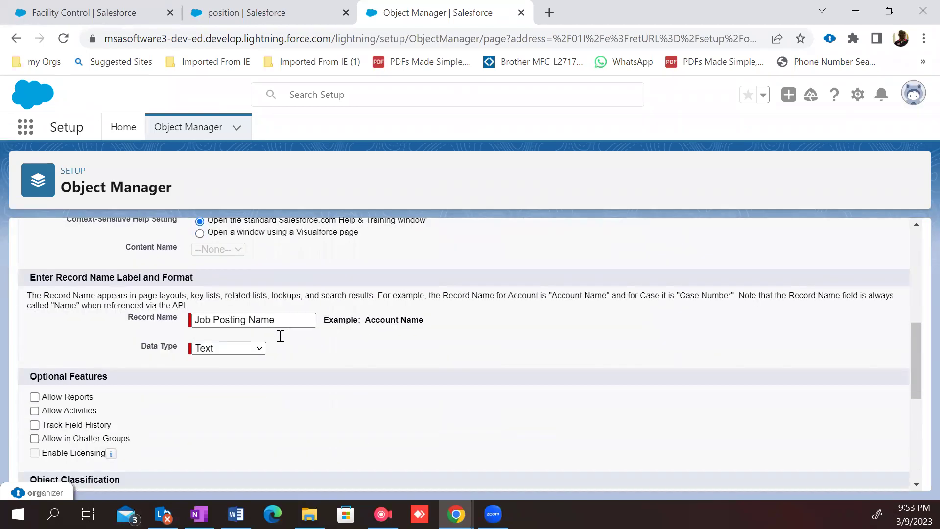
{"action": "left_click", "coordinate": [68, 379]}
{"action": "left_click", "coordinate": [73, 393]}
{"action": "left_click", "coordinate": [78, 407]}
Step: Enable Allow Search, the Notes and Attachments related list, and launching the New Custom Tab Wizard after saving Job Posting
{"action": "scroll", "coordinate": [70, 408], "scroll_direction": "down", "scroll_amount": 3}
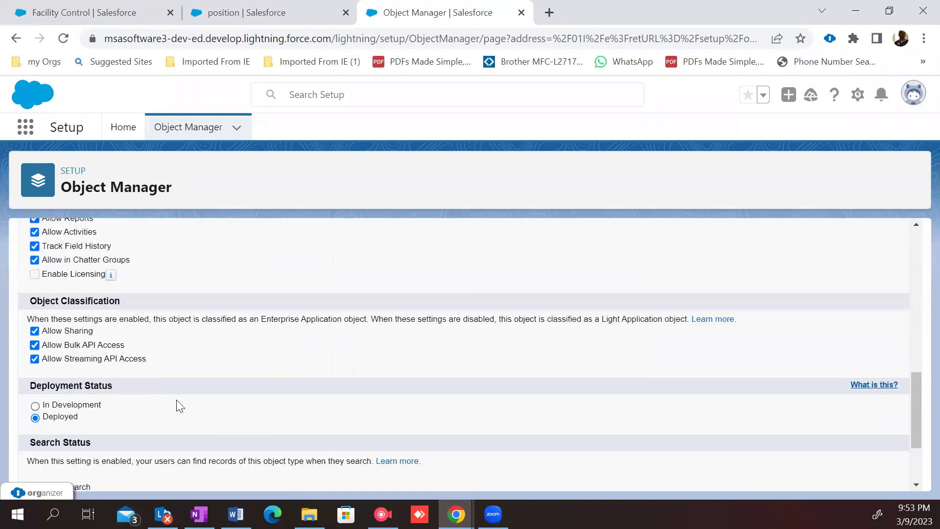
{"action": "scroll", "coordinate": [181, 406], "scroll_direction": "down", "scroll_amount": 2}
{"action": "left_click_drag", "start_coordinate": [114, 421], "coordinate": [120, 438]}
{"action": "left_click", "coordinate": [96, 424]}
{"action": "left_click", "coordinate": [59, 376]}
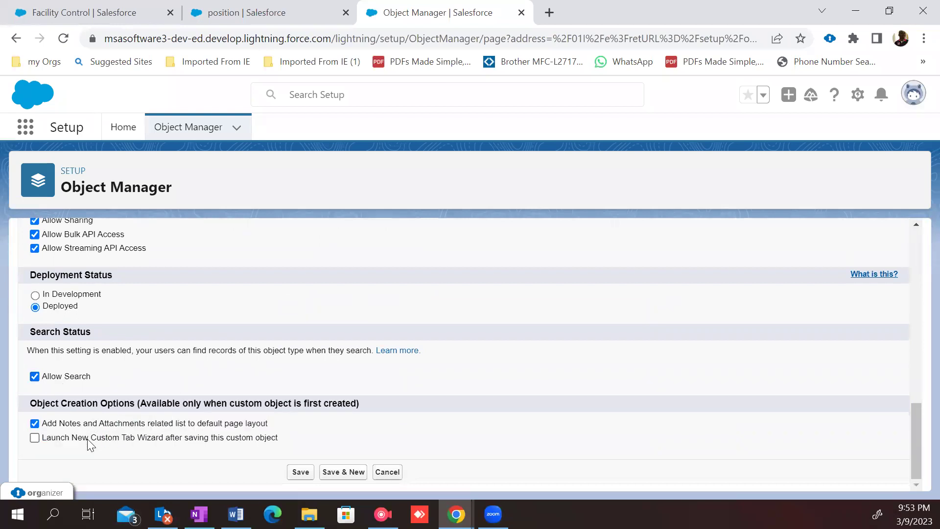
Step: Change the data type of the Job Posting record name to Auto Number
{"action": "scroll", "coordinate": [212, 382], "scroll_direction": "up", "scroll_amount": 6}
{"action": "left_click", "coordinate": [228, 353]}
{"action": "left_click", "coordinate": [246, 365]}
{"action": "scroll", "coordinate": [282, 346], "scroll_direction": "down", "scroll_amount": 1}
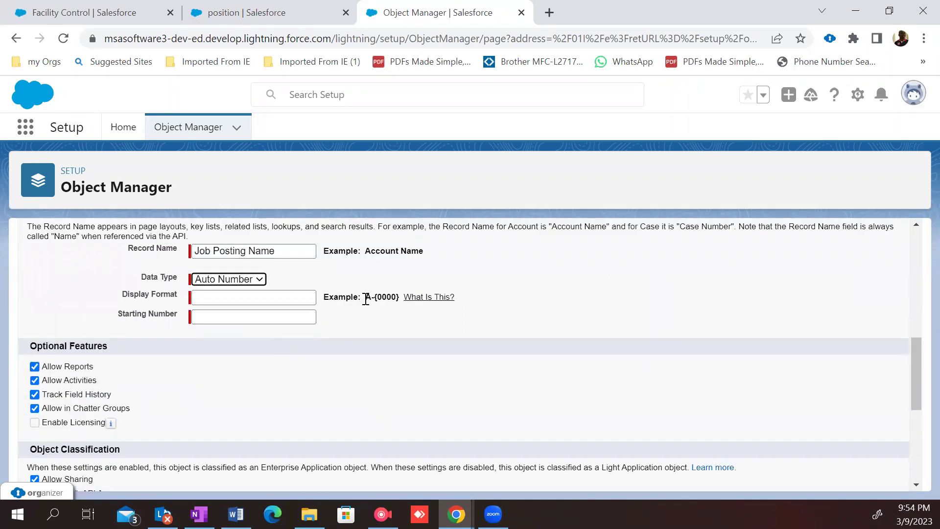
{"action": "left_click", "coordinate": [301, 304]}
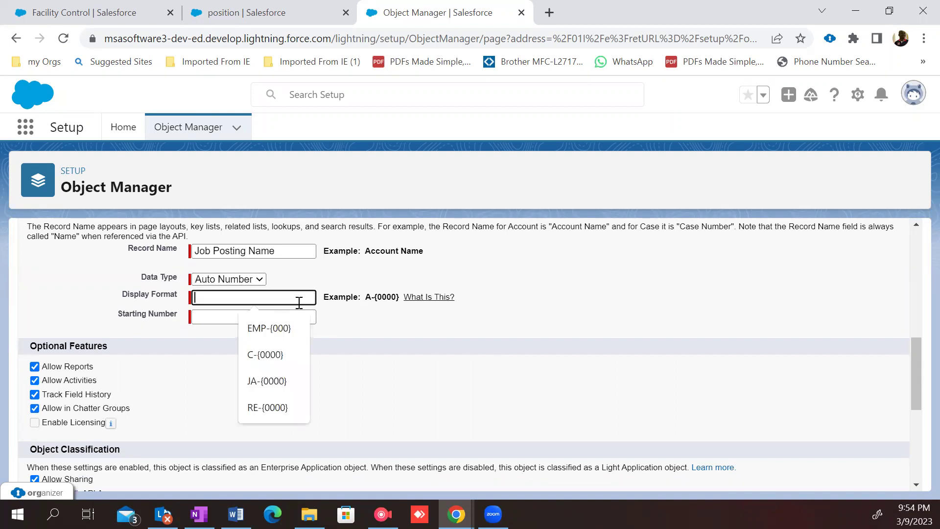
{"action": "type", "text": "JO"}
{"action": "key", "text": "BackSpace"}
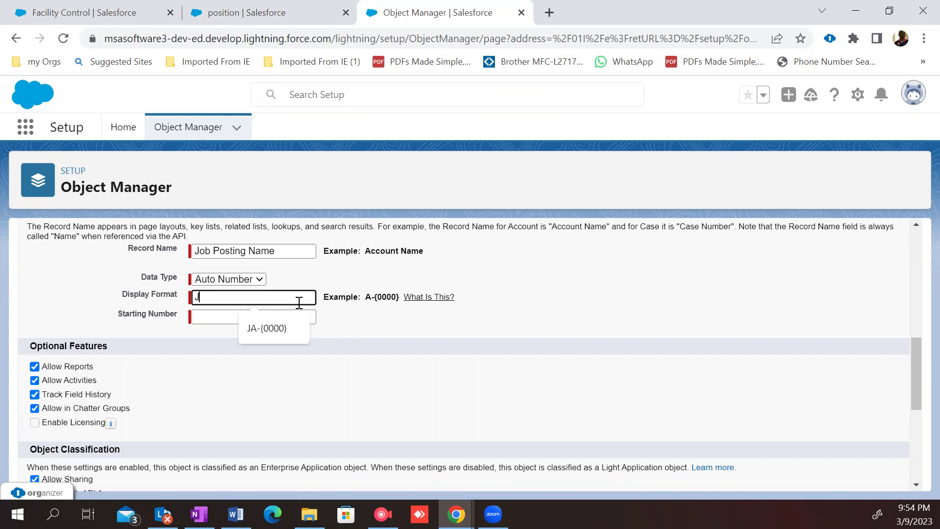
{"action": "type", "text": "P"}
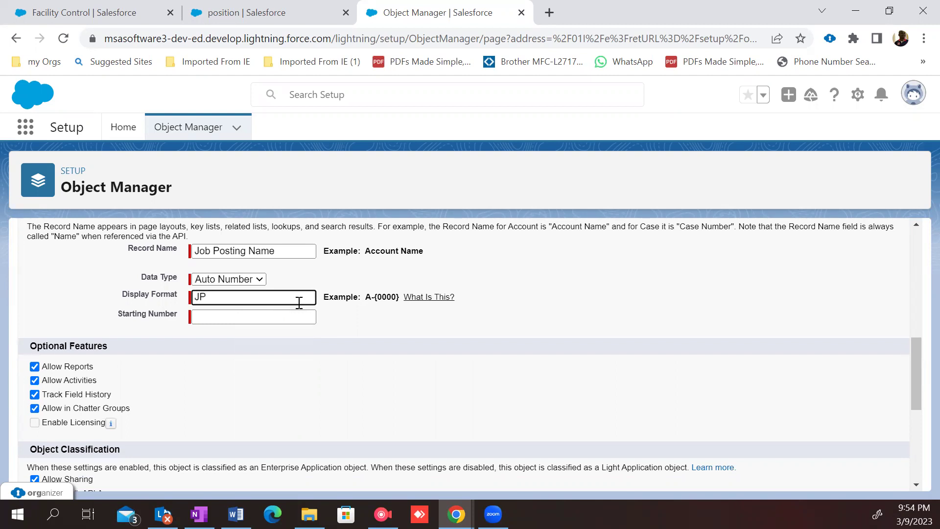
Step: Copy the example display format into the record name's format and change its prefix so it reads JP-{0000}
{"action": "left_click", "coordinate": [376, 302]}
{"action": "double_click", "coordinate": [380, 300]}
{"action": "left_click", "coordinate": [380, 300]}
{"action": "left_click_drag", "start_coordinate": [385, 296], "coordinate": [398, 297]}
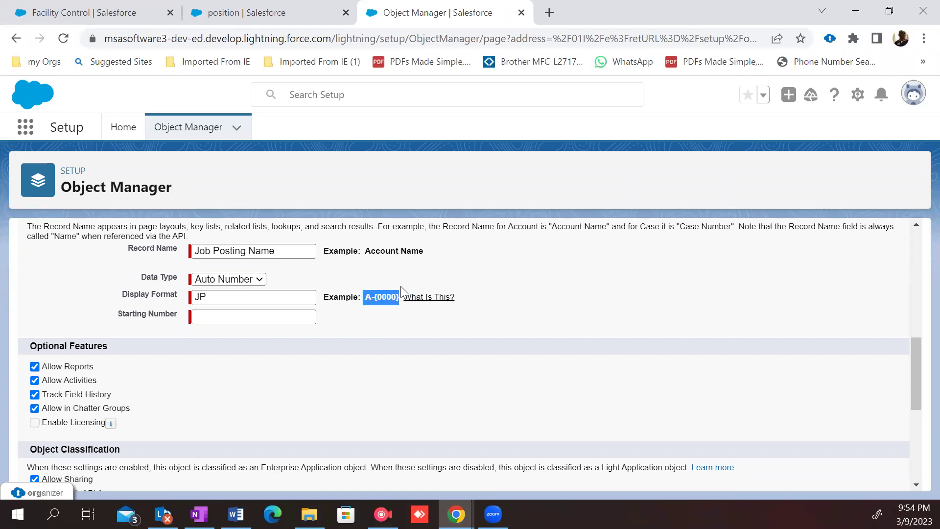
{"action": "double_click", "coordinate": [198, 297]}
{"action": "type", "text": "A-{0000}"}
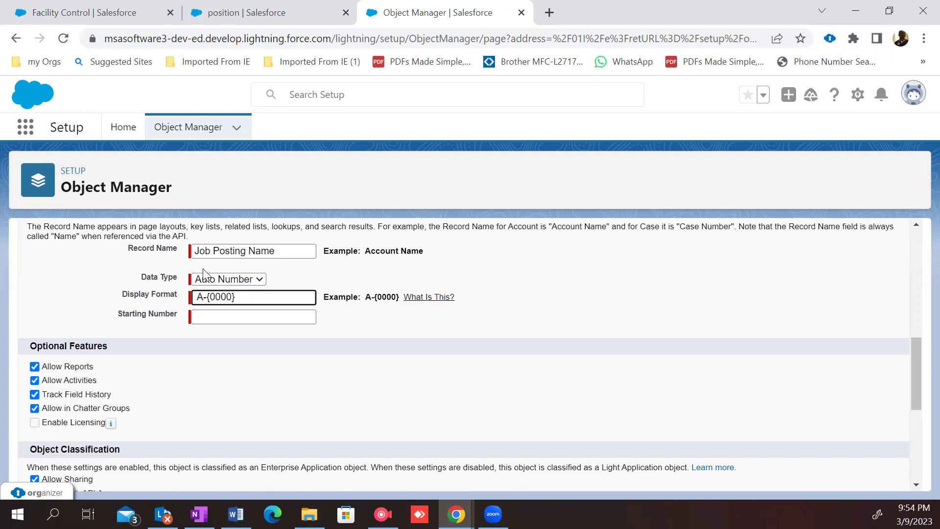
{"action": "key", "text": "Delete"}
{"action": "key", "text": "Delete"}
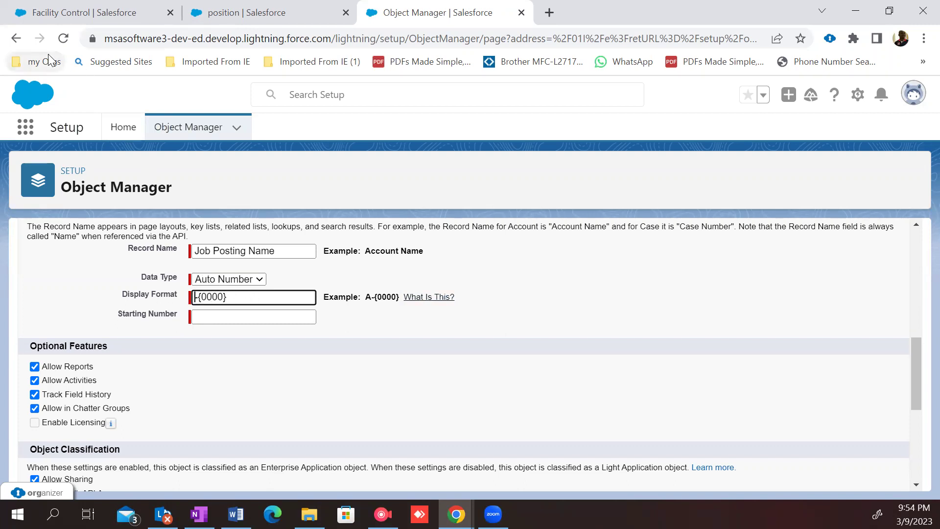
{"action": "type", "text": "JP"}
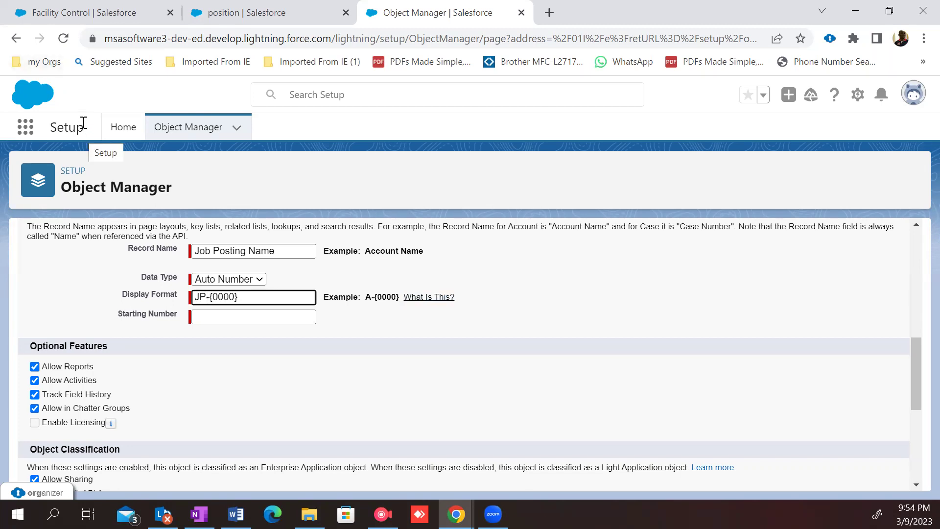
{"action": "type", "text": "-"}
Step: Set the auto number's starting number to 0 and save the Job Posting object
{"action": "left_click", "coordinate": [252, 319]}
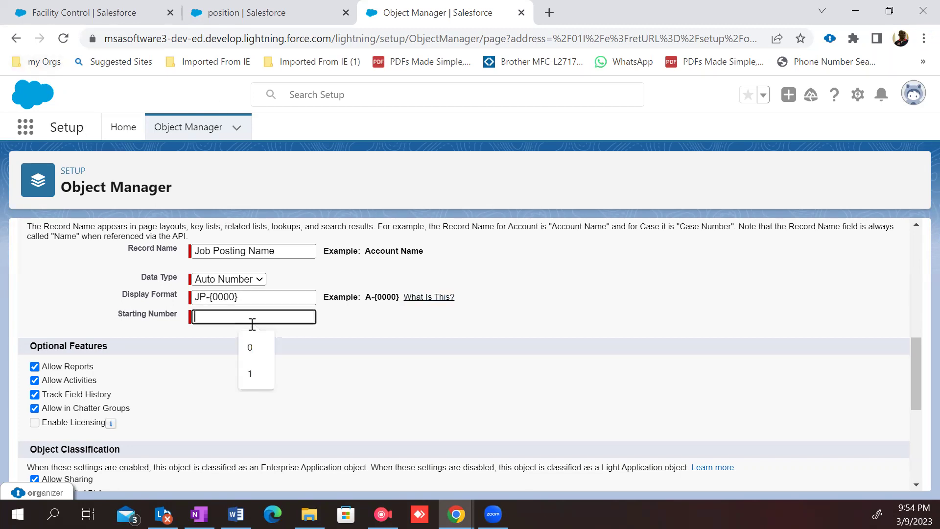
{"action": "type", "text": "1"}
{"action": "scroll", "coordinate": [240, 338], "scroll_direction": "down", "scroll_amount": 3}
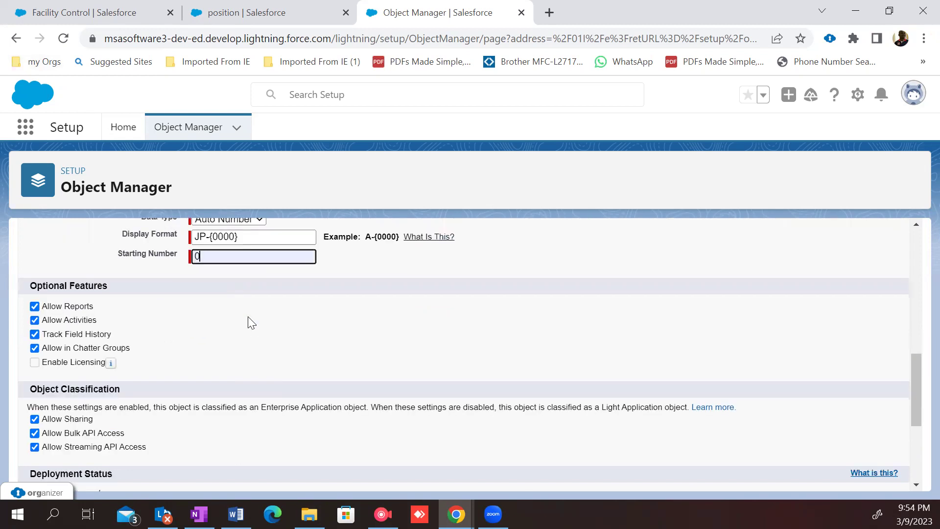
{"action": "scroll", "coordinate": [250, 321], "scroll_direction": "down", "scroll_amount": 2}
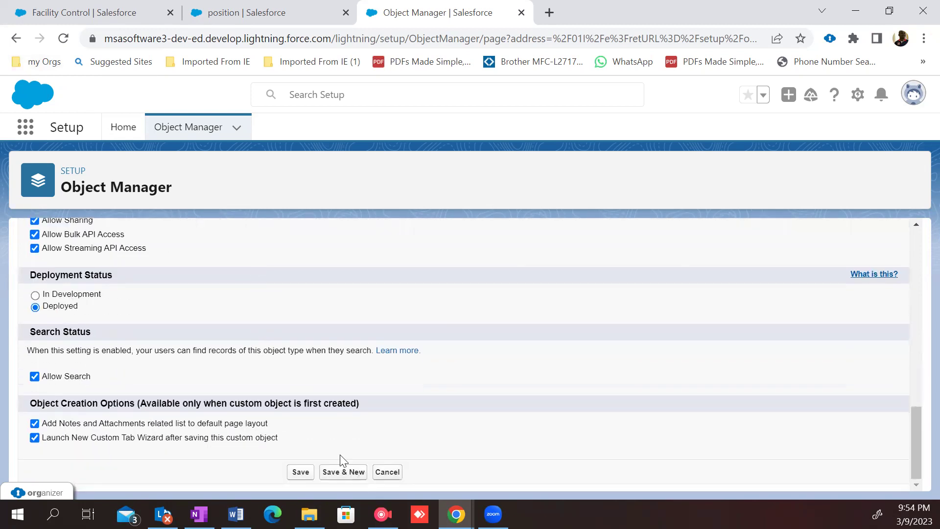
{"action": "left_click", "coordinate": [299, 473]}
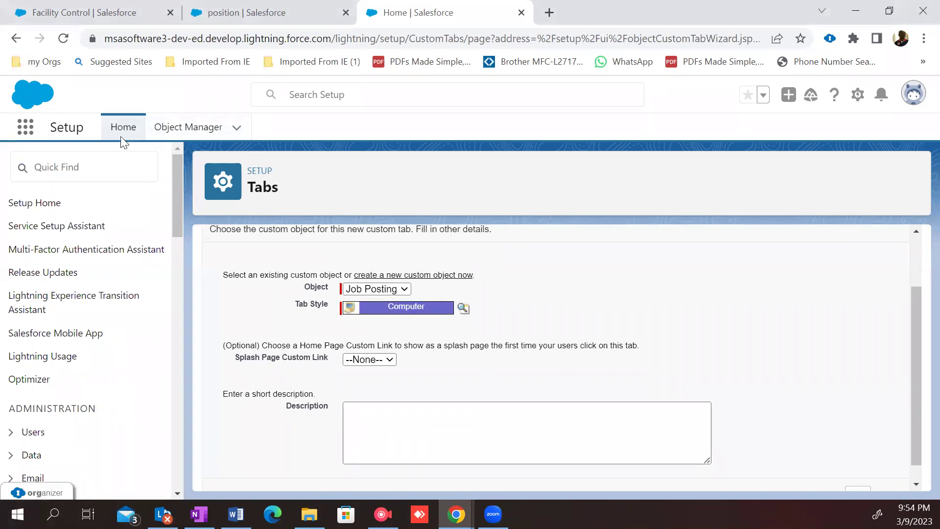
Step: Keep the Computer style for the Job Posting tab and continue to the custom apps with Default On for all profiles
{"action": "scroll", "coordinate": [470, 367], "scroll_direction": "down", "scroll_amount": 1}
{"action": "left_click", "coordinate": [858, 475]}
{"action": "scroll", "coordinate": [644, 357], "scroll_direction": "down", "scroll_amount": 10}
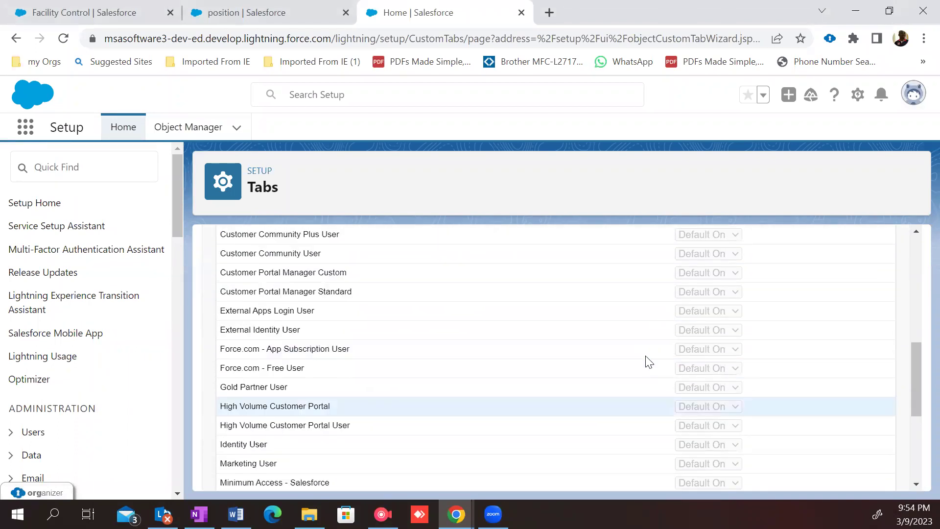
{"action": "scroll", "coordinate": [645, 357], "scroll_direction": "up", "scroll_amount": 10}
{"action": "scroll", "coordinate": [784, 323], "scroll_direction": "down", "scroll_amount": 10}
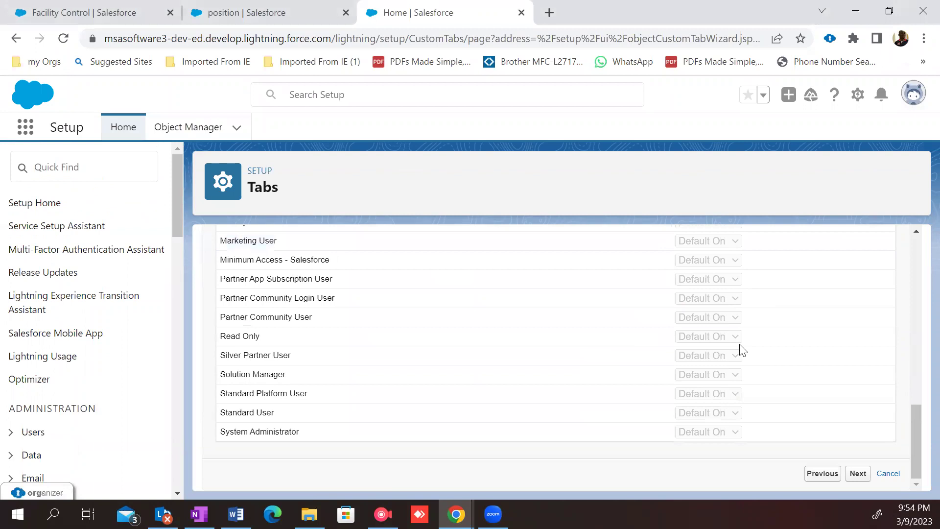
{"action": "left_click", "coordinate": [854, 473]}
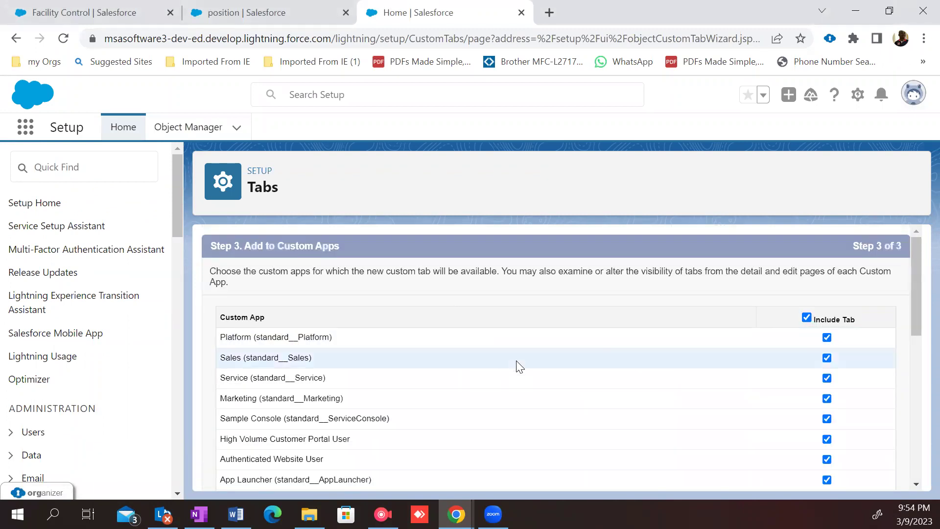
Step: Check the custom apps list, return to the profile settings and set the Job Posting tab to Tab Hidden for all profiles
{"action": "scroll", "coordinate": [553, 353], "scroll_direction": "down", "scroll_amount": 5}
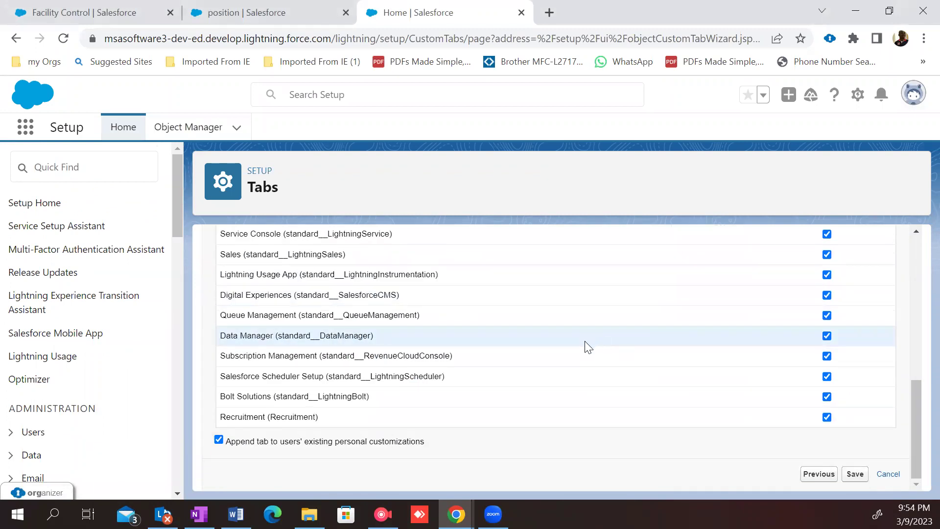
{"action": "scroll", "coordinate": [582, 343], "scroll_direction": "up", "scroll_amount": 5}
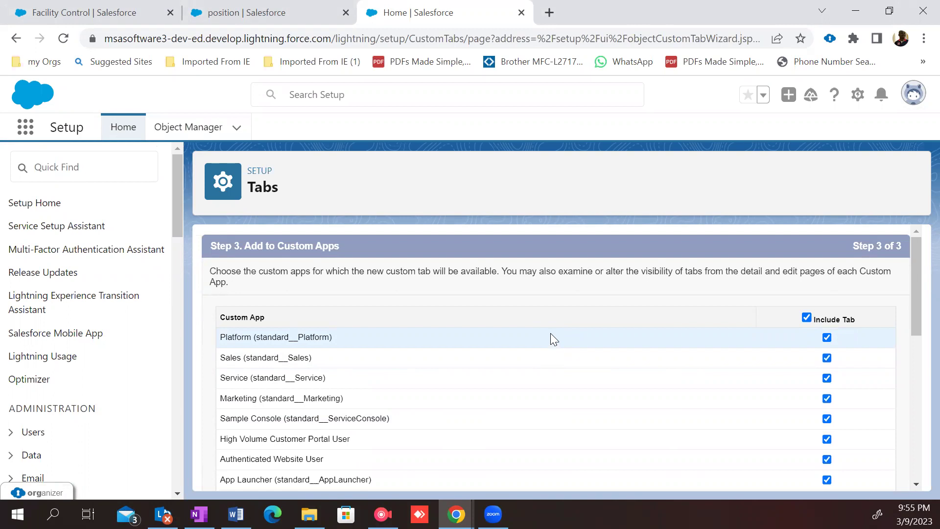
{"action": "key", "text": "alt+Left"}
{"action": "scroll", "coordinate": [551, 333], "scroll_direction": "up", "scroll_amount": 5}
{"action": "scroll", "coordinate": [553, 338], "scroll_direction": "up", "scroll_amount": 7}
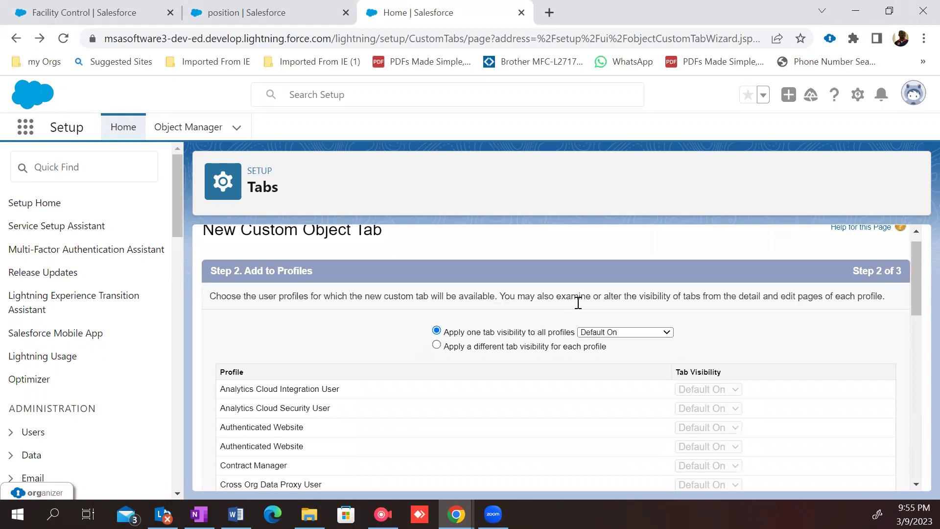
{"action": "left_click", "coordinate": [598, 333]}
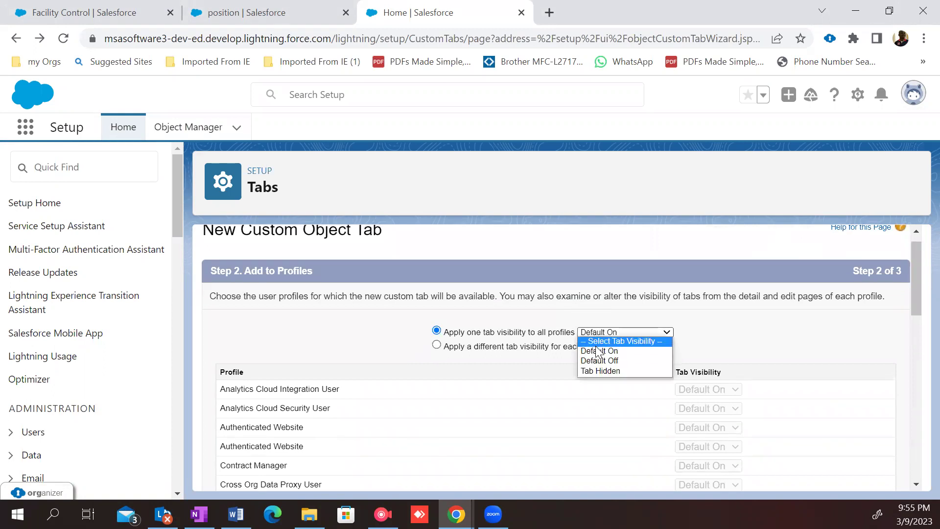
{"action": "left_click", "coordinate": [603, 371]}
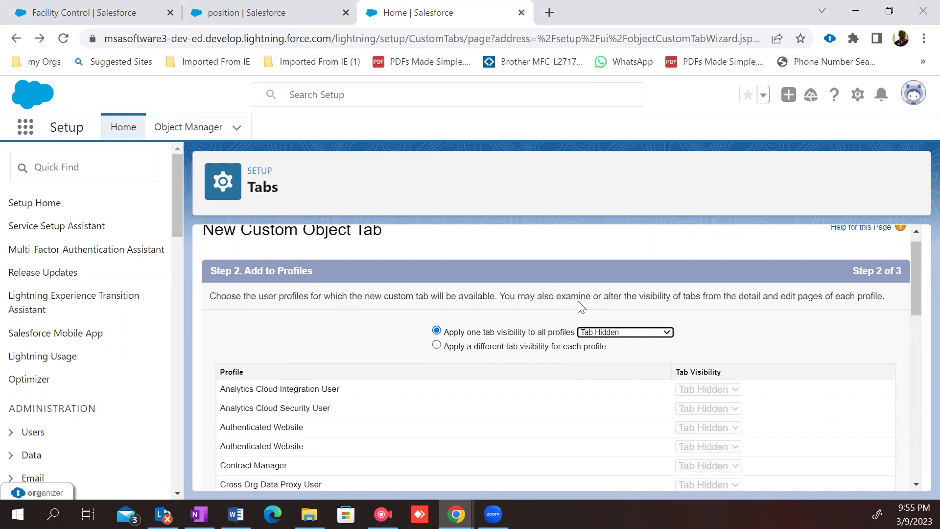
{"action": "scroll", "coordinate": [736, 267], "scroll_direction": "down", "scroll_amount": 10}
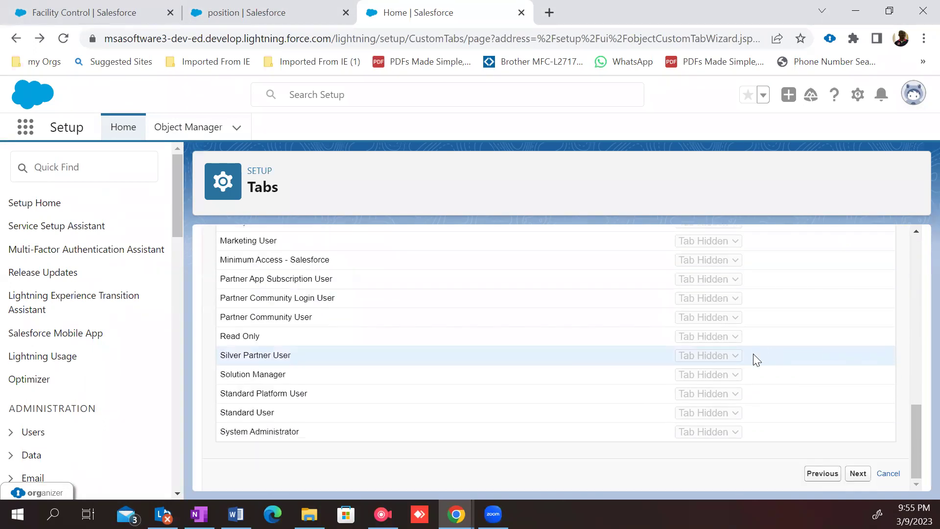
Step: Continue to the custom apps, exclude the Job Posting tab from all of them and save the tab
{"action": "left_click", "coordinate": [855, 473]}
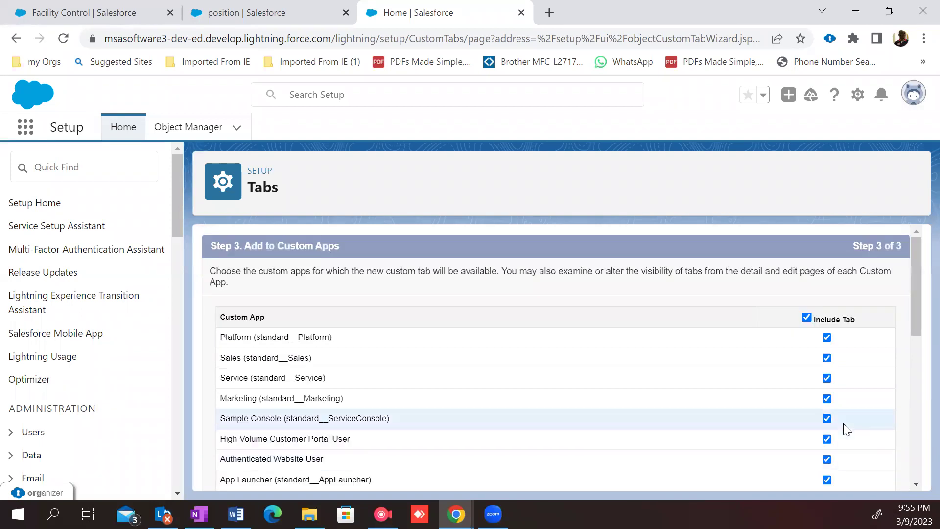
{"action": "left_click", "coordinate": [807, 318]}
{"action": "scroll", "coordinate": [832, 391], "scroll_direction": "down", "scroll_amount": 8}
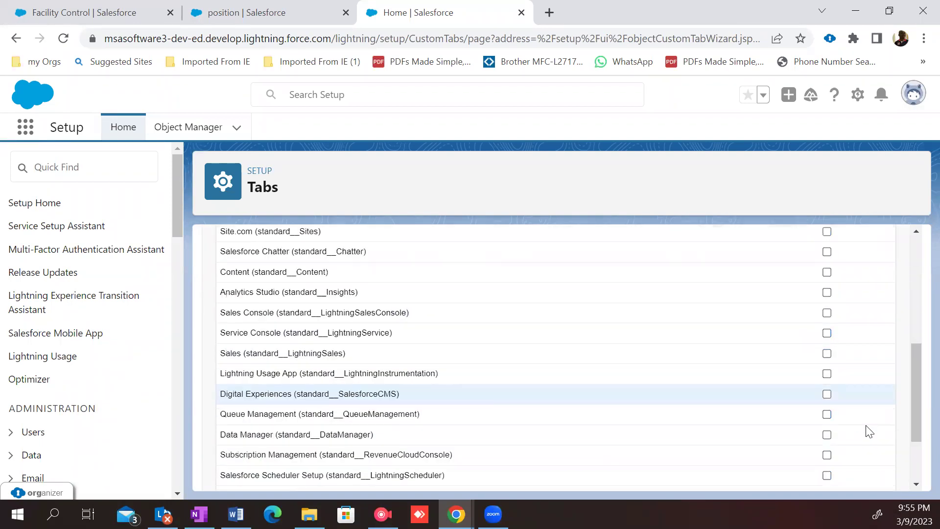
{"action": "scroll", "coordinate": [846, 447], "scroll_direction": "down", "scroll_amount": 1}
{"action": "left_click", "coordinate": [855, 474]}
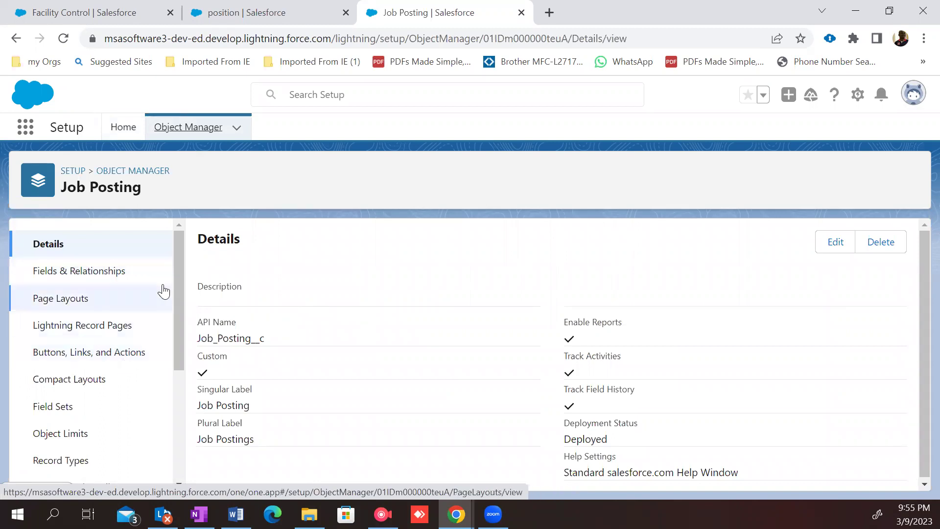
Step: Start a new custom field on the Job Posting object with the Master-Detail Relationship data type
{"action": "left_click", "coordinate": [145, 271]}
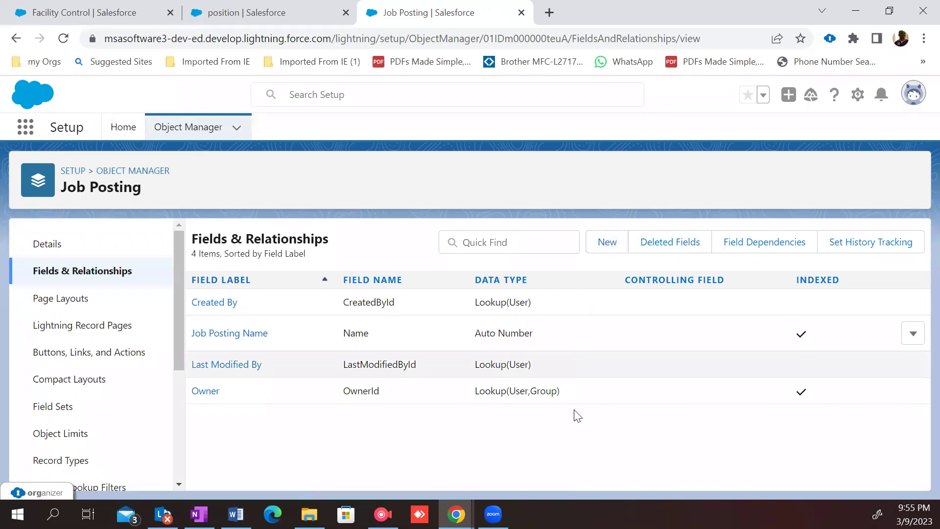
{"action": "left_click", "coordinate": [607, 242]}
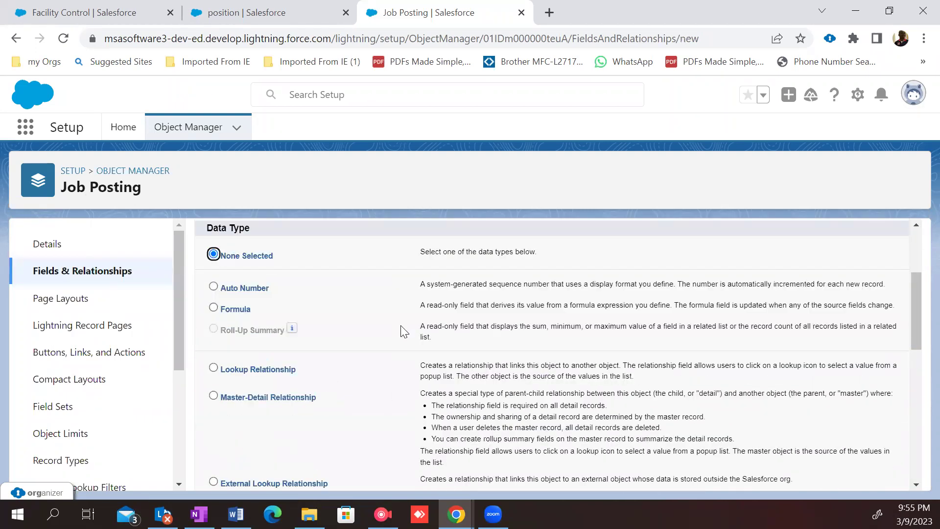
{"action": "left_click", "coordinate": [301, 398]}
{"action": "scroll", "coordinate": [654, 388], "scroll_direction": "down", "scroll_amount": 1}
{"action": "scroll", "coordinate": [654, 388], "scroll_direction": "up", "scroll_amount": 4}
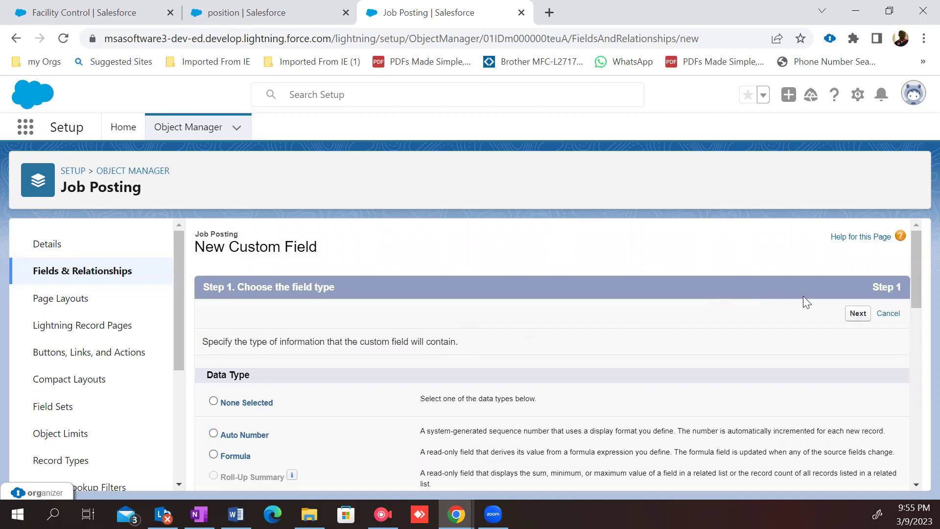
{"action": "left_click", "coordinate": [858, 313]}
Step: Choose position as the related object for the master-detail field and continue to its label and name
{"action": "left_click", "coordinate": [439, 370]}
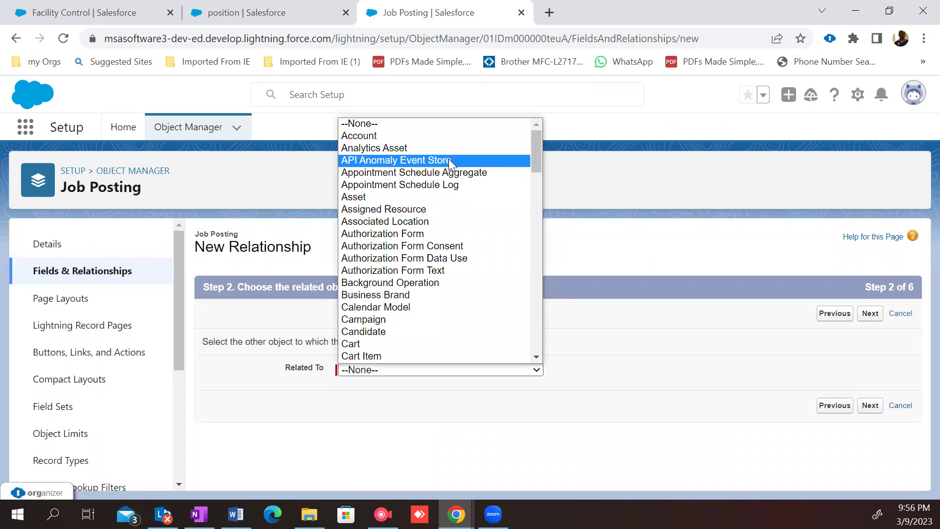
{"action": "key", "text": "e"}
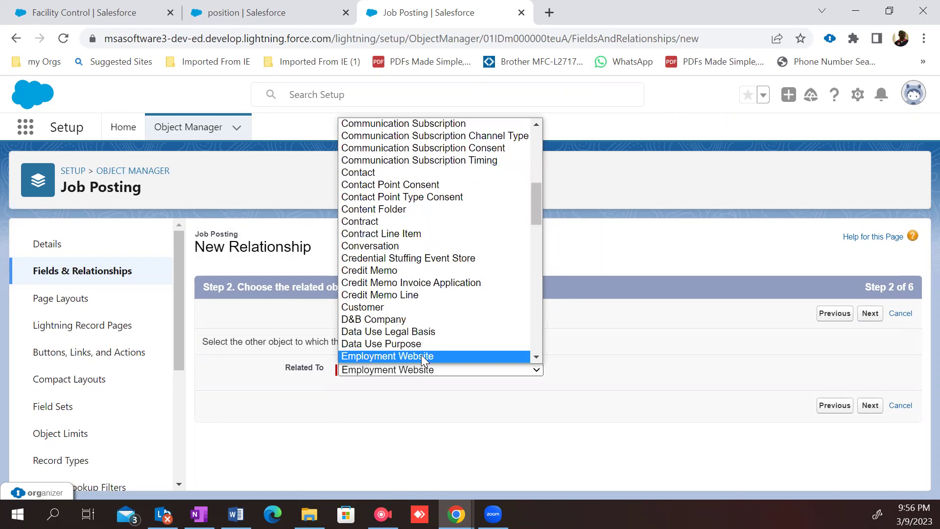
{"action": "type", "text": "position"}
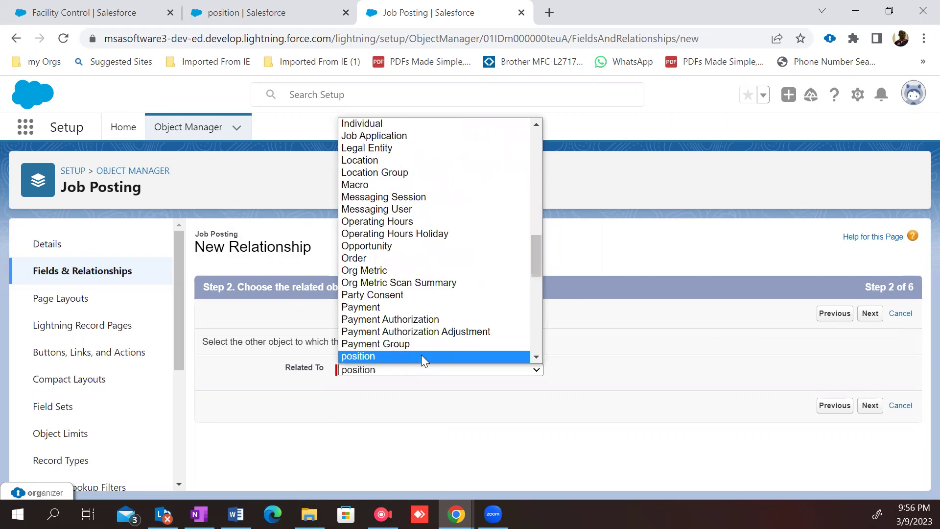
{"action": "key", "text": "Return"}
{"action": "left_click", "coordinate": [878, 407]}
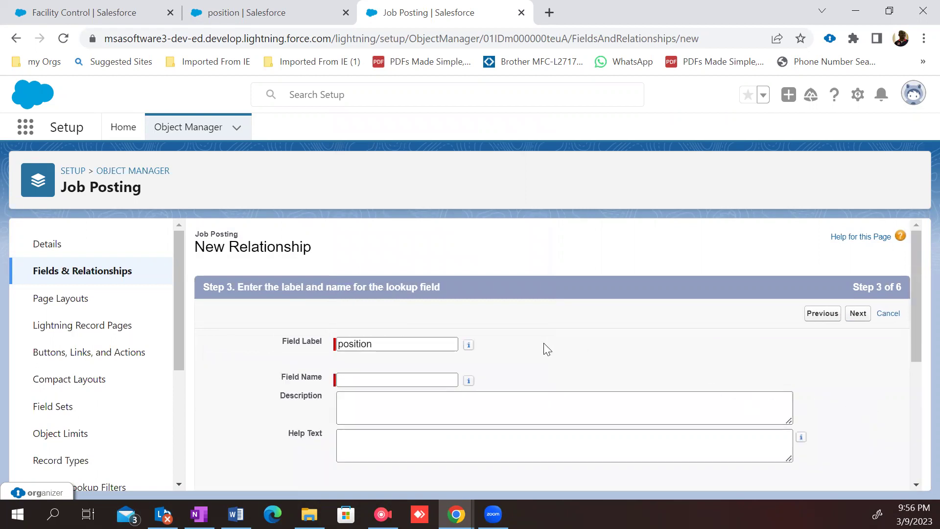
Step: Keep the label position, fill in the field name position and continue with Read/Write sharing and the child relationship name Job_Postings
{"action": "left_click", "coordinate": [375, 375]}
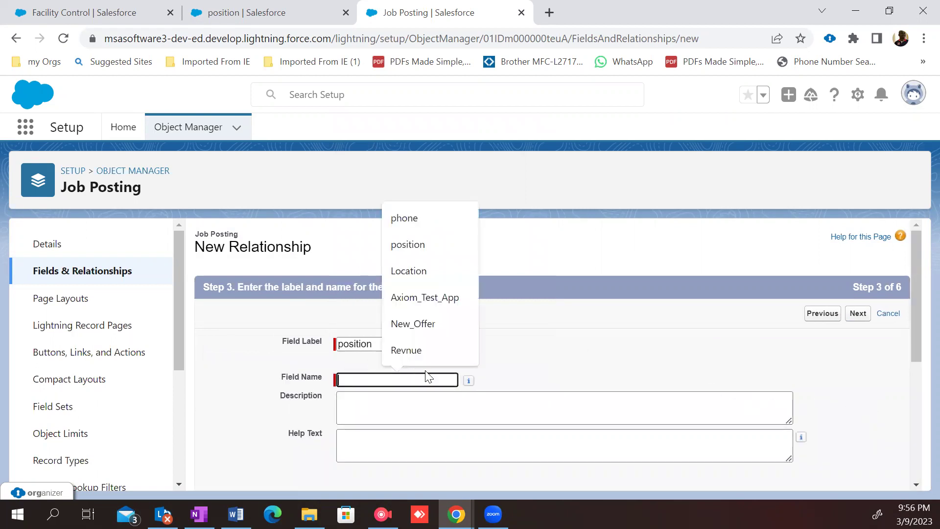
{"action": "left_click", "coordinate": [491, 366]}
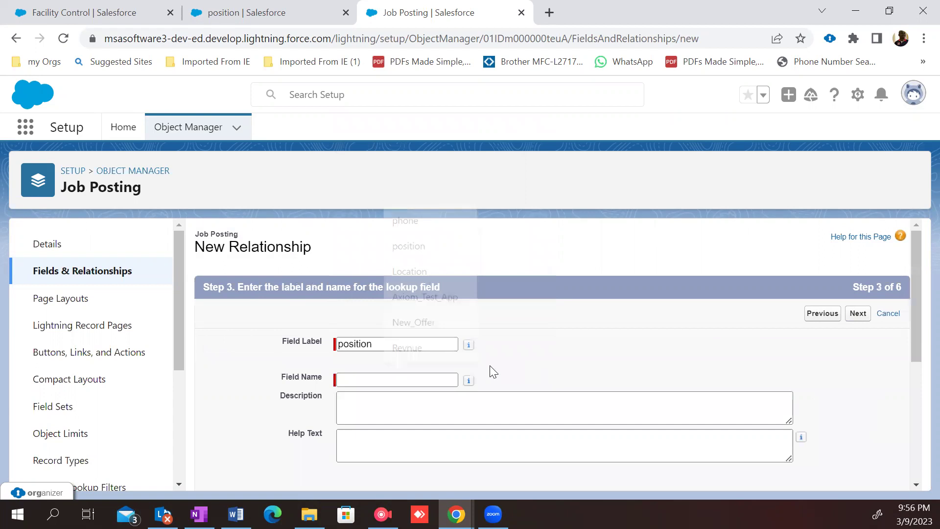
{"action": "scroll", "coordinate": [481, 367], "scroll_direction": "down", "scroll_amount": 3}
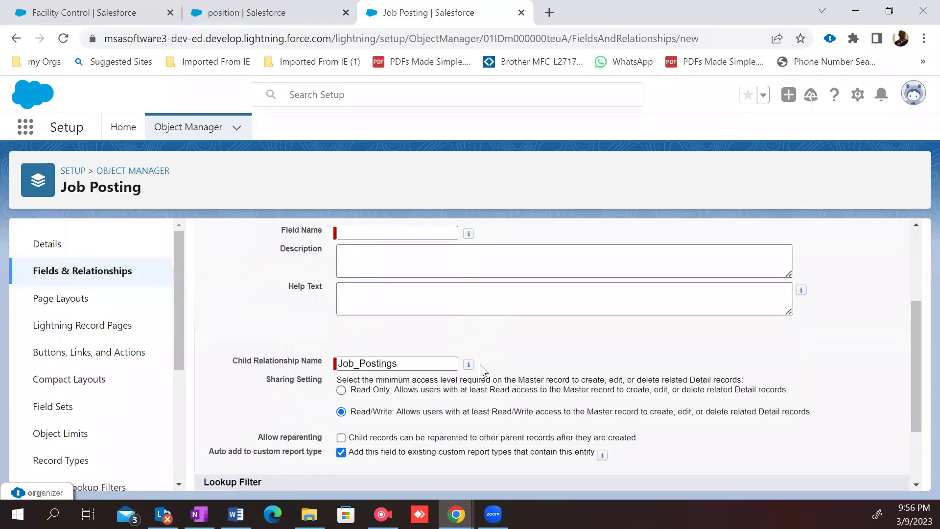
{"action": "scroll", "coordinate": [479, 365], "scroll_direction": "up", "scroll_amount": 3}
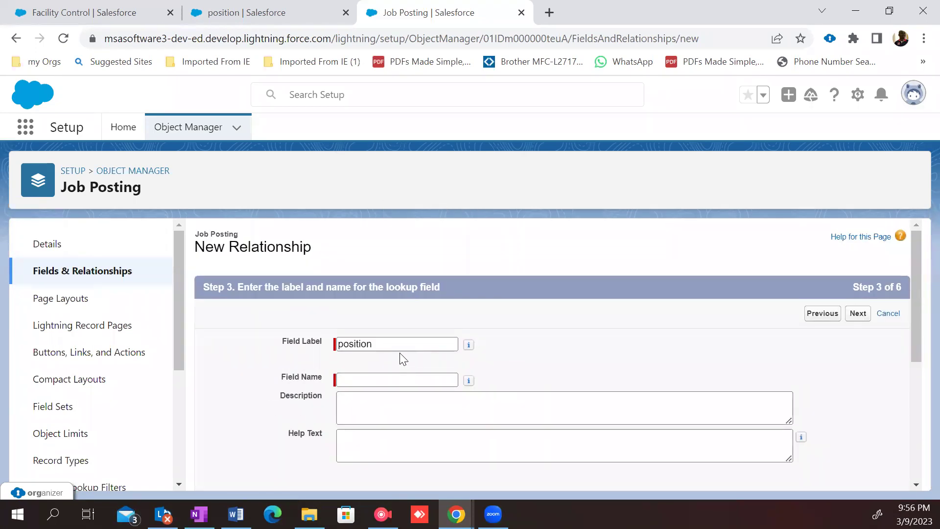
{"action": "double_click", "coordinate": [377, 348]}
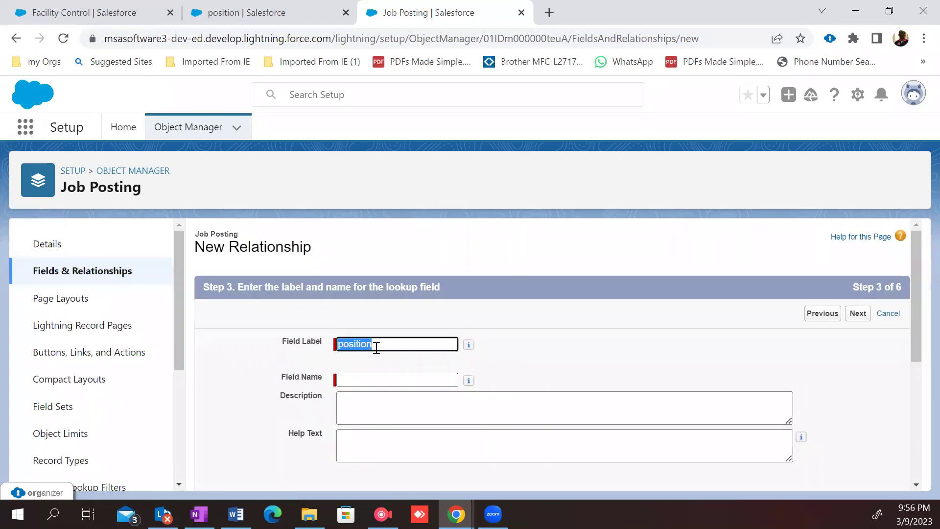
{"action": "left_click", "coordinate": [383, 379]}
{"action": "left_click", "coordinate": [558, 415]}
{"action": "scroll", "coordinate": [558, 417], "scroll_direction": "down", "scroll_amount": 3}
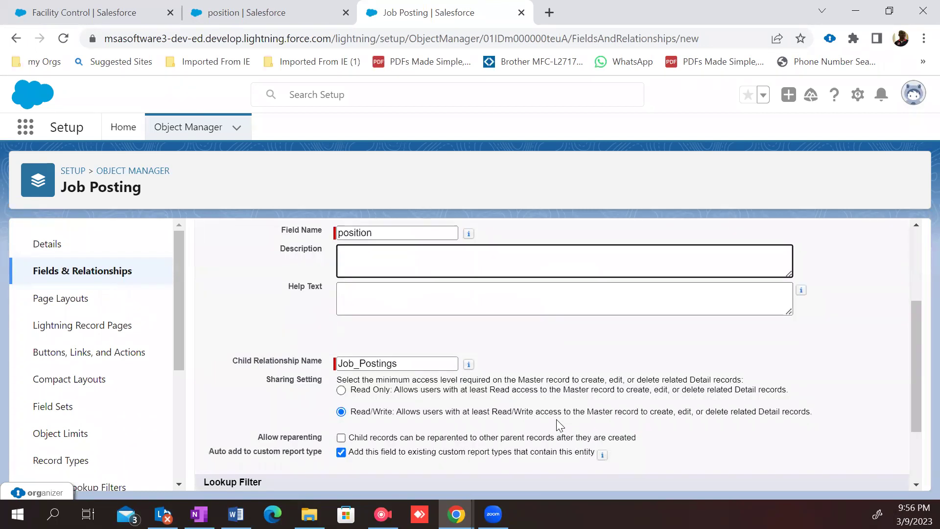
{"action": "scroll", "coordinate": [557, 419], "scroll_direction": "down", "scroll_amount": 2}
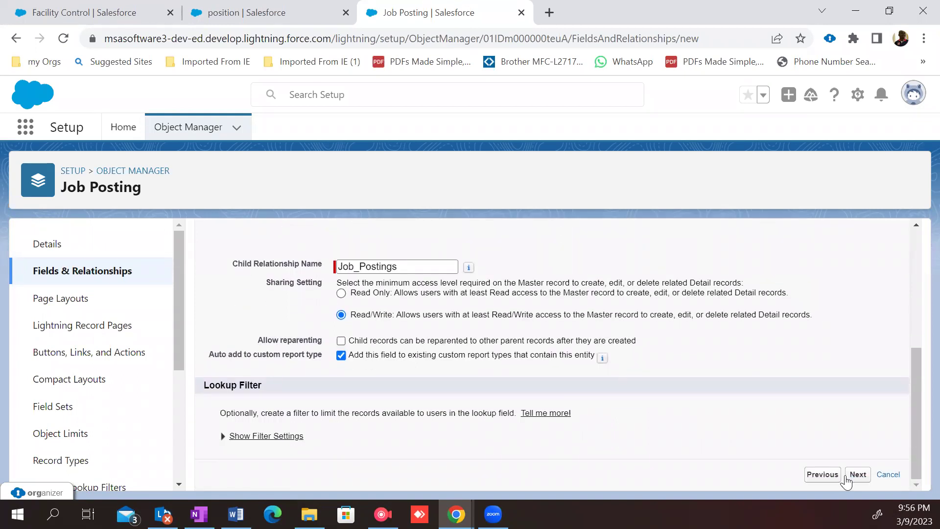
{"action": "left_click", "coordinate": [847, 478]}
Step: Accept the default field-level security, page layout and related list label Job Postings, and save the position relationship field
{"action": "scroll", "coordinate": [644, 424], "scroll_direction": "down", "scroll_amount": 5}
{"action": "scroll", "coordinate": [649, 425], "scroll_direction": "up", "scroll_amount": 5}
{"action": "left_click", "coordinate": [857, 313]}
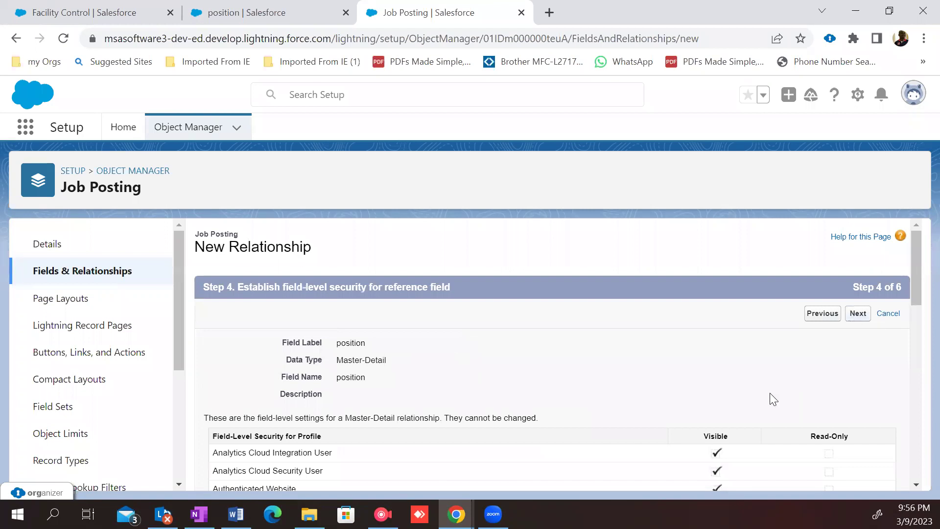
{"action": "scroll", "coordinate": [767, 392], "scroll_direction": "down", "scroll_amount": 1}
{"action": "scroll", "coordinate": [814, 331], "scroll_direction": "up", "scroll_amount": 1}
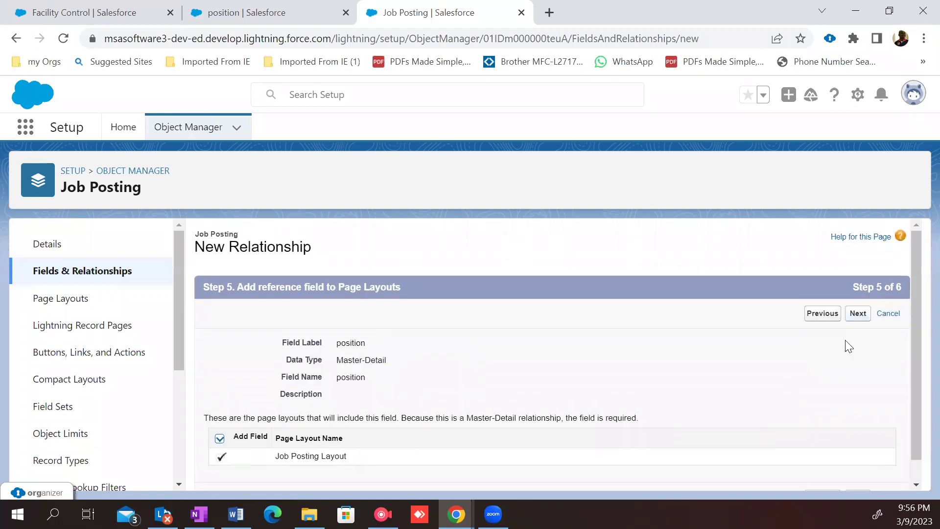
{"action": "scroll", "coordinate": [749, 363], "scroll_direction": "down", "scroll_amount": 1}
{"action": "scroll", "coordinate": [768, 348], "scroll_direction": "up", "scroll_amount": 1}
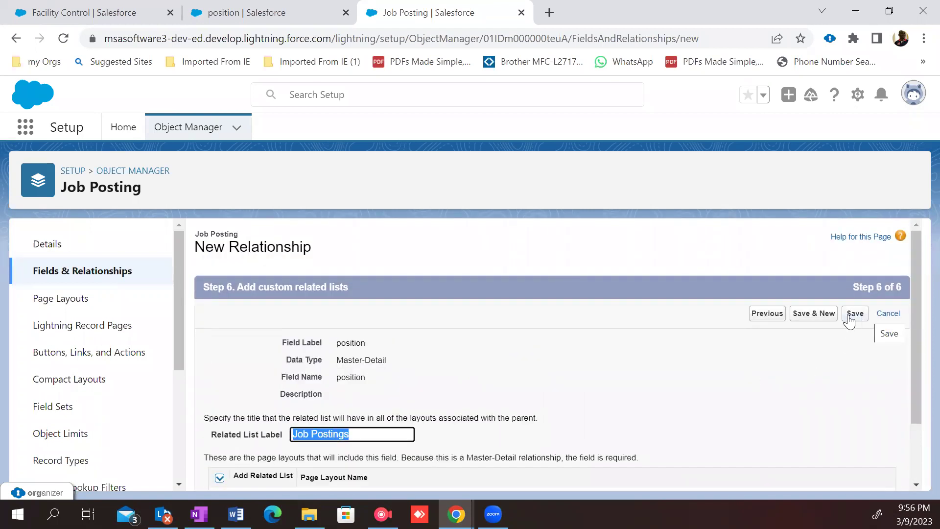
{"action": "left_click", "coordinate": [854, 316]}
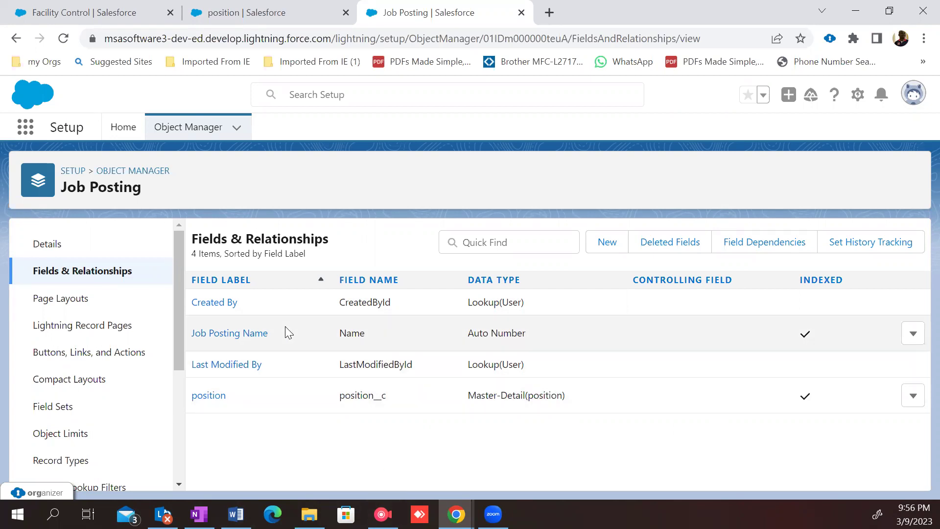
Step: Review the position field's definition and master-detail options, and open the field for editing
{"action": "left_click", "coordinate": [222, 395]}
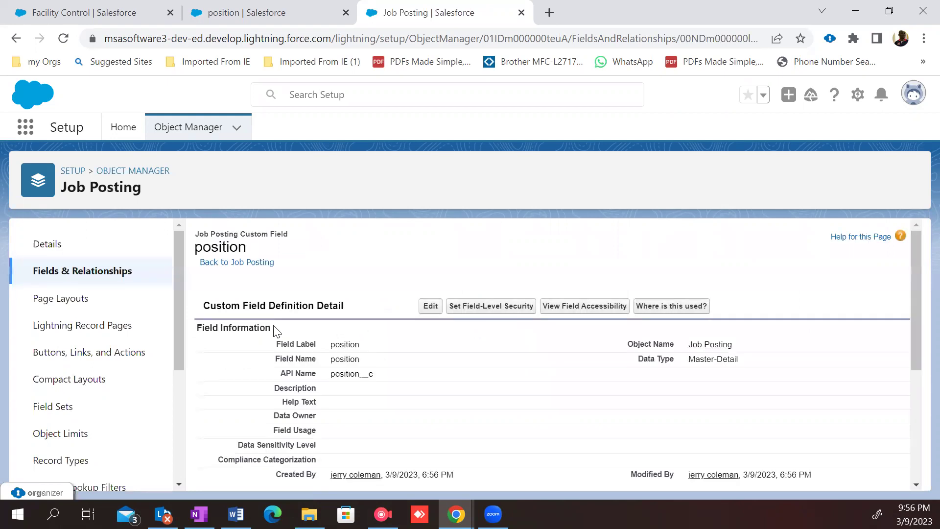
{"action": "scroll", "coordinate": [415, 329], "scroll_direction": "down", "scroll_amount": 2}
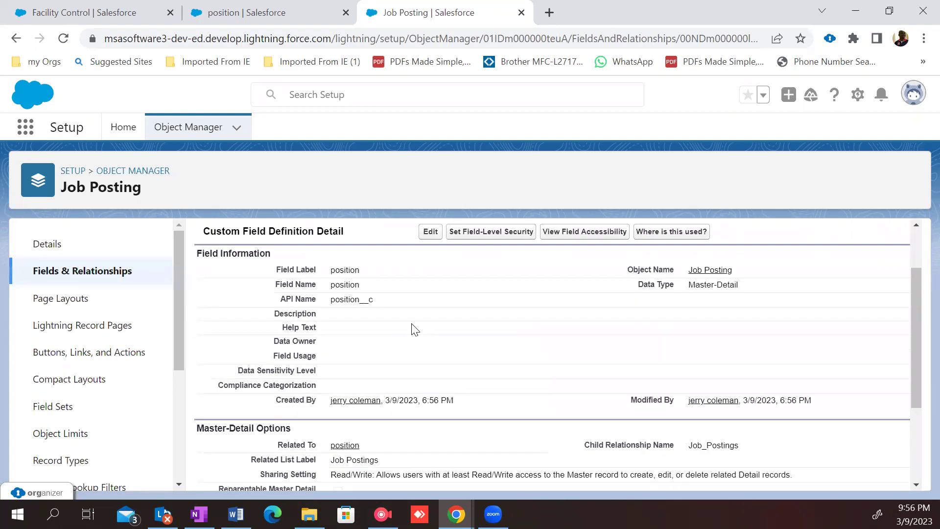
{"action": "scroll", "coordinate": [406, 337], "scroll_direction": "down", "scroll_amount": 3}
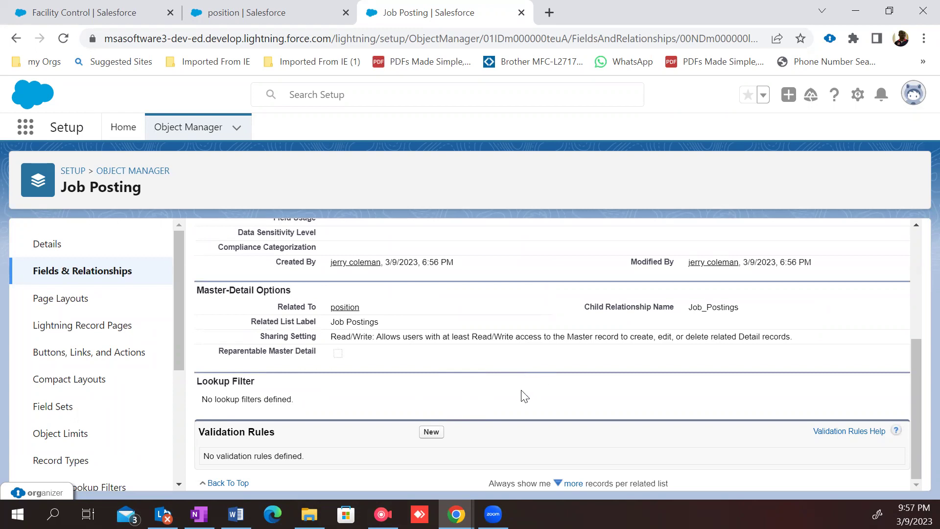
{"action": "scroll", "coordinate": [525, 396], "scroll_direction": "up", "scroll_amount": 4}
{"action": "left_click", "coordinate": [431, 305]}
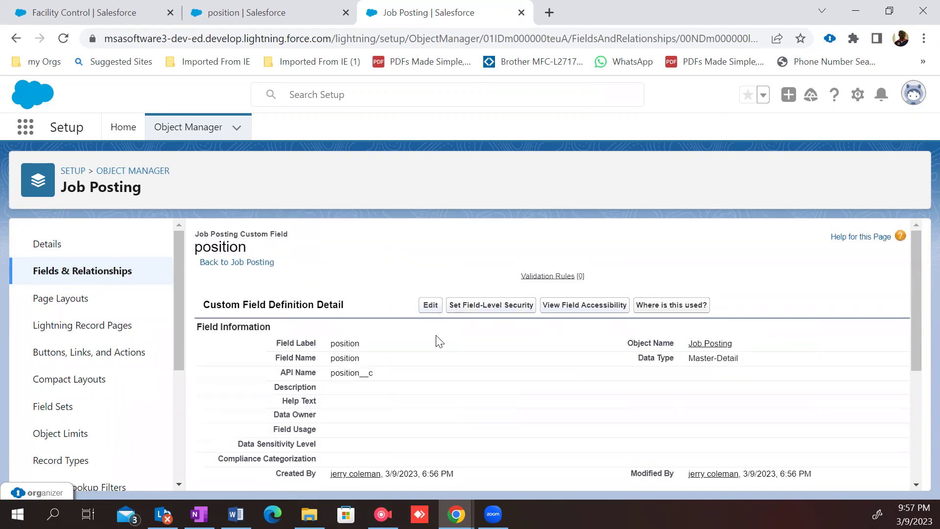
{"action": "scroll", "coordinate": [574, 355], "scroll_direction": "down", "scroll_amount": 6}
{"action": "scroll", "coordinate": [573, 362], "scroll_direction": "up", "scroll_amount": 3}
{"action": "scroll", "coordinate": [573, 366], "scroll_direction": "down", "scroll_amount": 5}
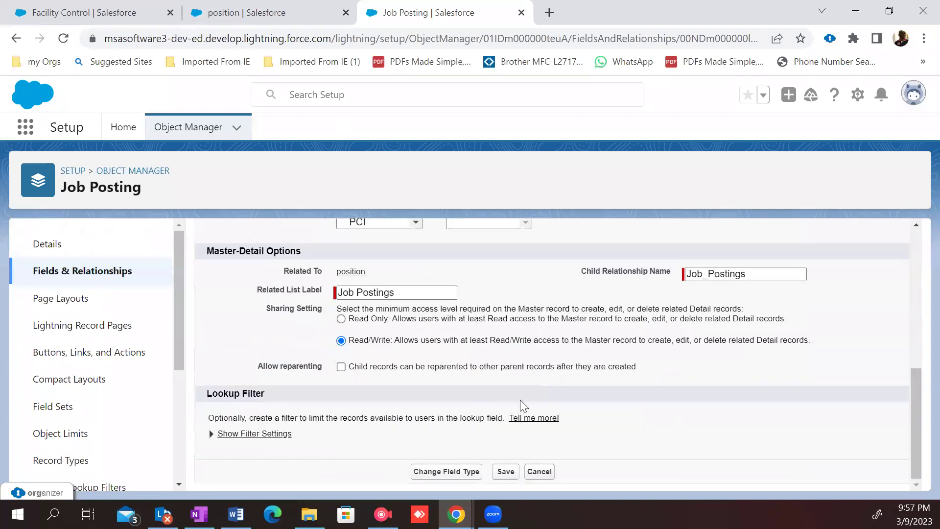
Step: Start changing the position field's type, keep Master-Detail with its existing details and security, and continue to the custom related lists
{"action": "left_click", "coordinate": [448, 471]}
{"action": "scroll", "coordinate": [554, 353], "scroll_direction": "down", "scroll_amount": 2}
{"action": "scroll", "coordinate": [554, 357], "scroll_direction": "up", "scroll_amount": 2}
{"action": "left_click", "coordinate": [858, 308]}
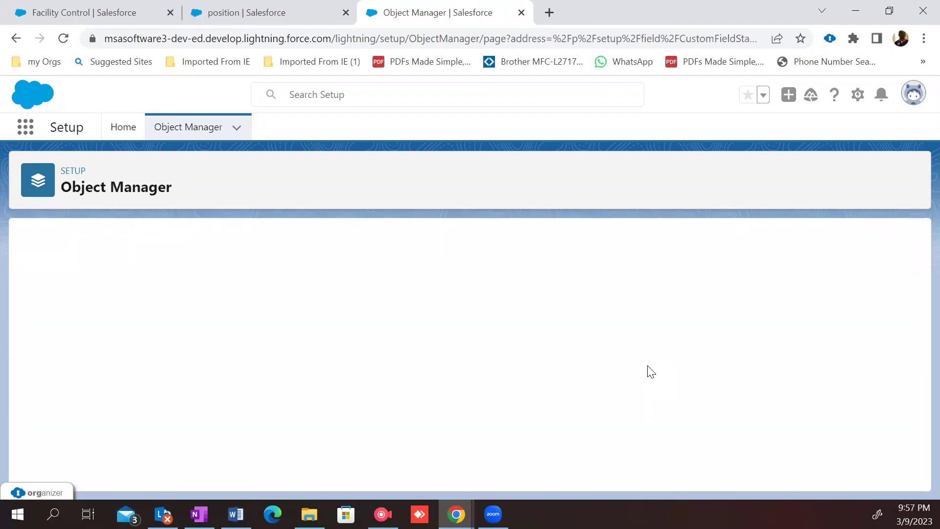
{"action": "scroll", "coordinate": [642, 375], "scroll_direction": "down", "scroll_amount": 3}
{"action": "scroll", "coordinate": [806, 308], "scroll_direction": "up", "scroll_amount": 5}
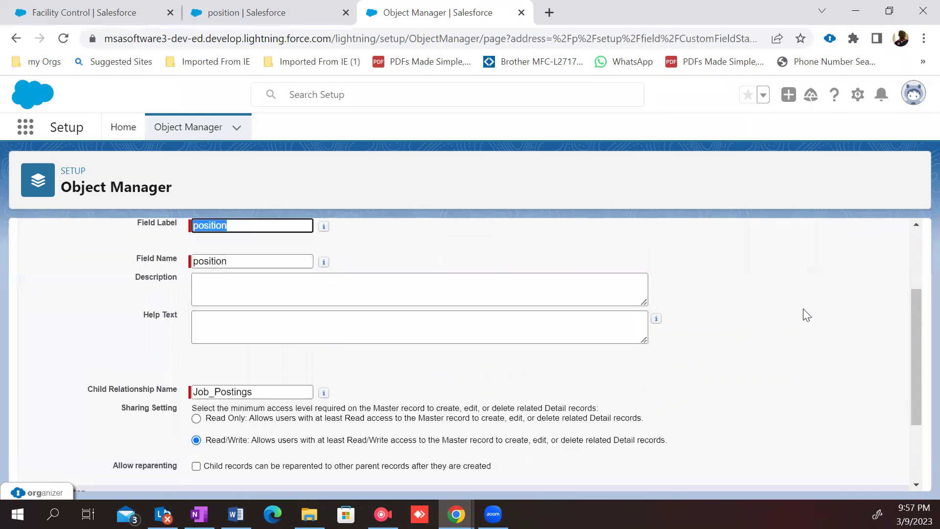
{"action": "left_click", "coordinate": [856, 316]}
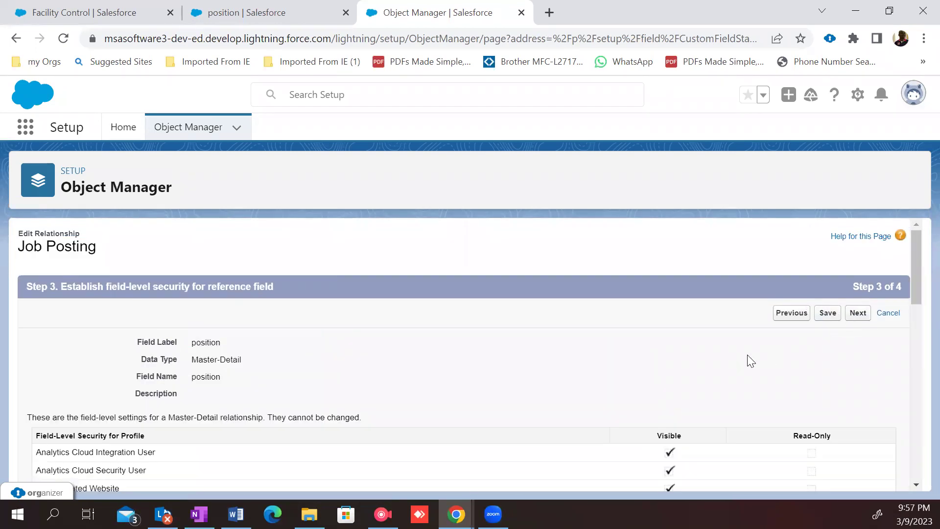
{"action": "scroll", "coordinate": [783, 359], "scroll_direction": "down", "scroll_amount": 6}
{"action": "scroll", "coordinate": [789, 361], "scroll_direction": "down", "scroll_amount": 7}
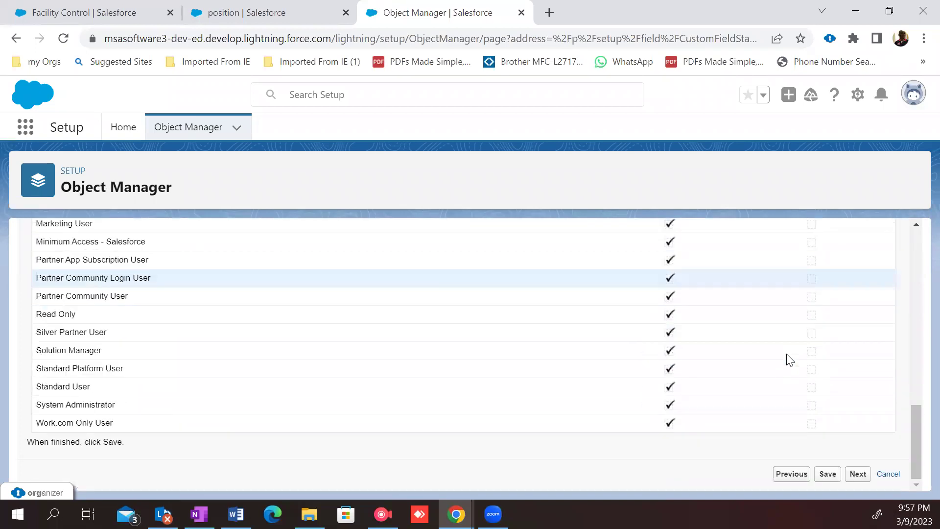
{"action": "left_click", "coordinate": [860, 474]}
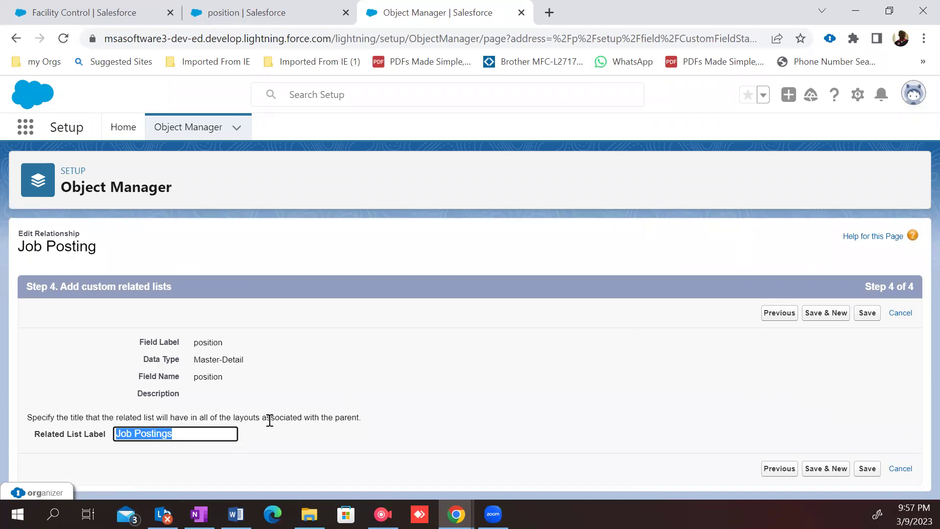
Step: Set the position relationship's related list label to Employment Website
{"action": "left_click", "coordinate": [233, 431]}
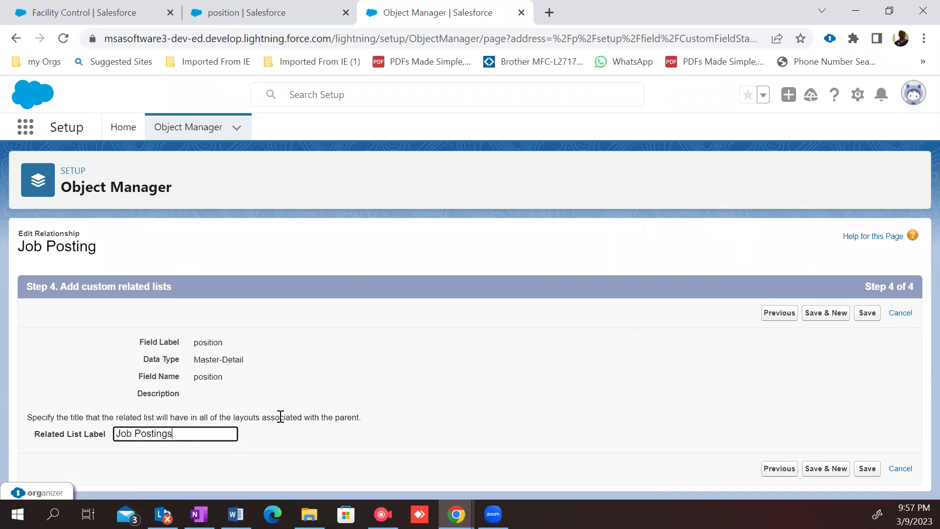
{"action": "key", "text": "ctrl+a"}
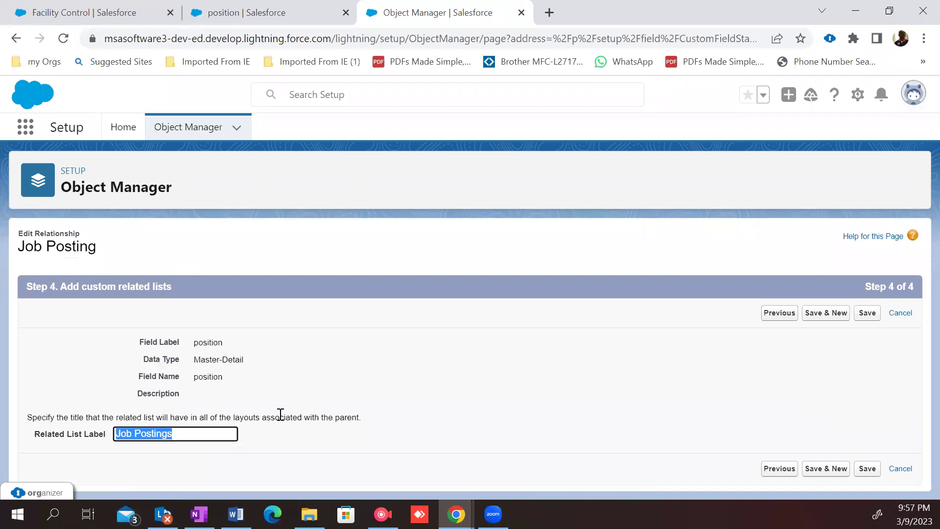
{"action": "type", "text": "Employment Web"}
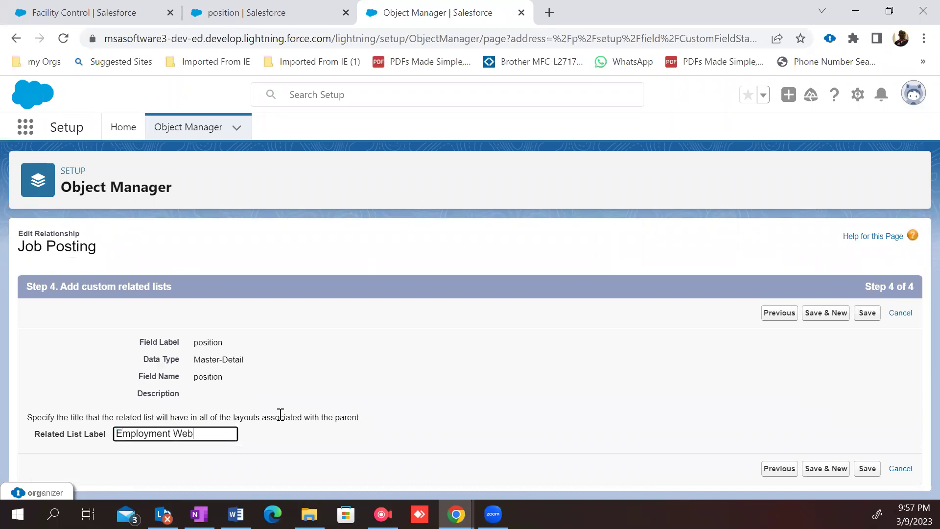
{"action": "type", "text": "site"}
{"action": "left_click", "coordinate": [840, 394]}
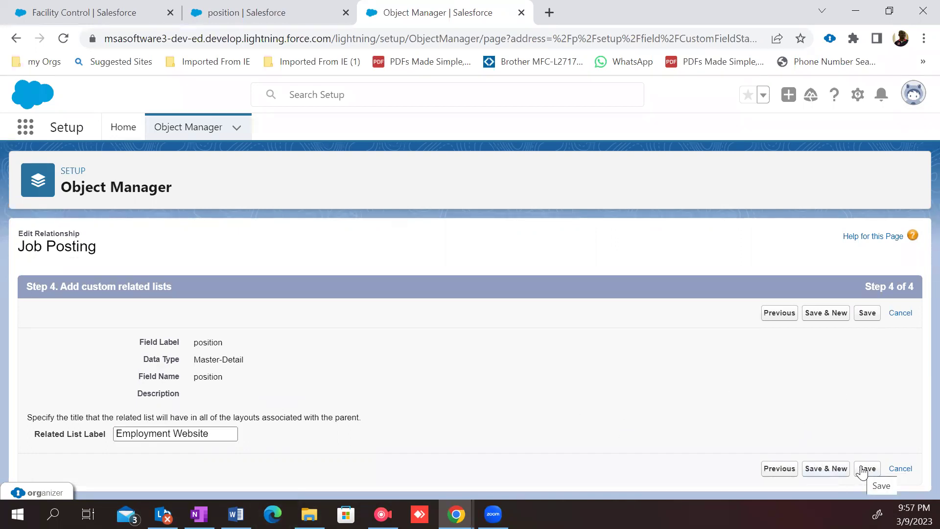
Step: Save the position relationship and start a new Master-Detail Relationship field on Job Posting
{"action": "left_click", "coordinate": [862, 471]}
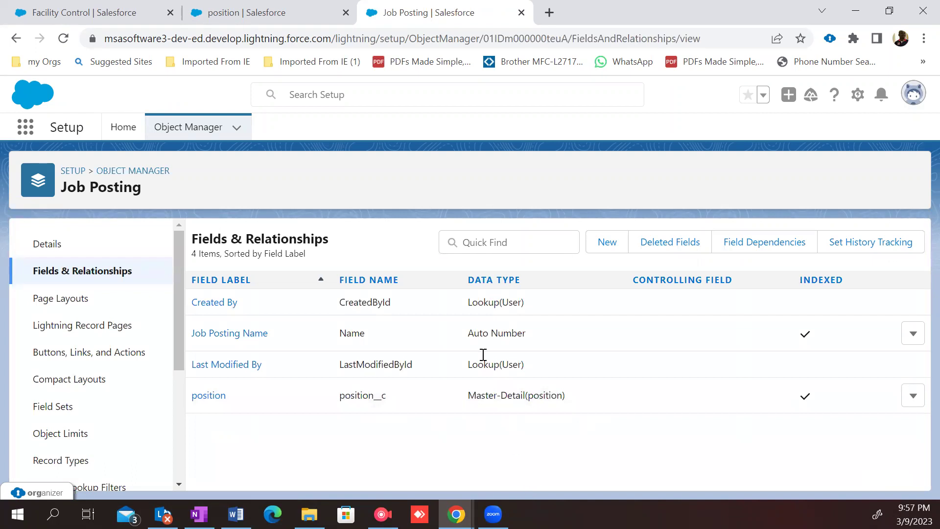
{"action": "left_click", "coordinate": [604, 245]}
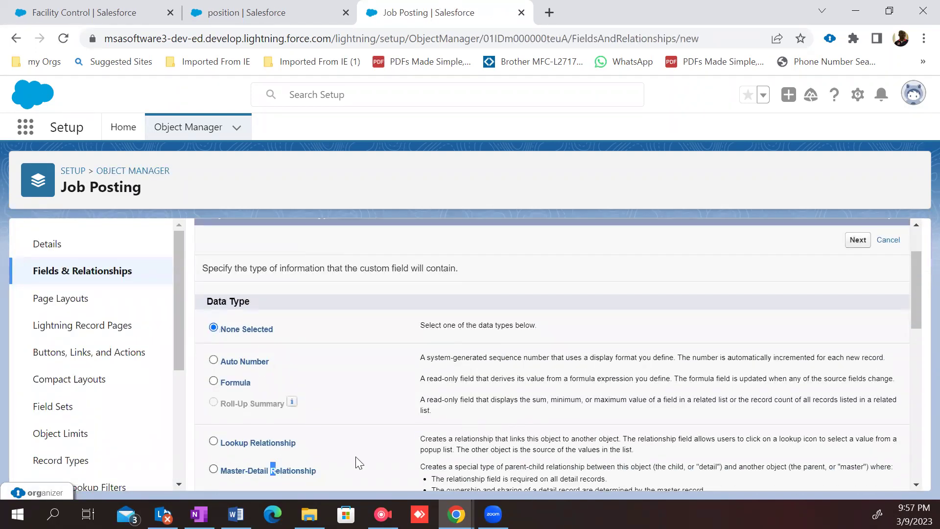
{"action": "left_click", "coordinate": [275, 471]}
{"action": "left_click", "coordinate": [855, 243]}
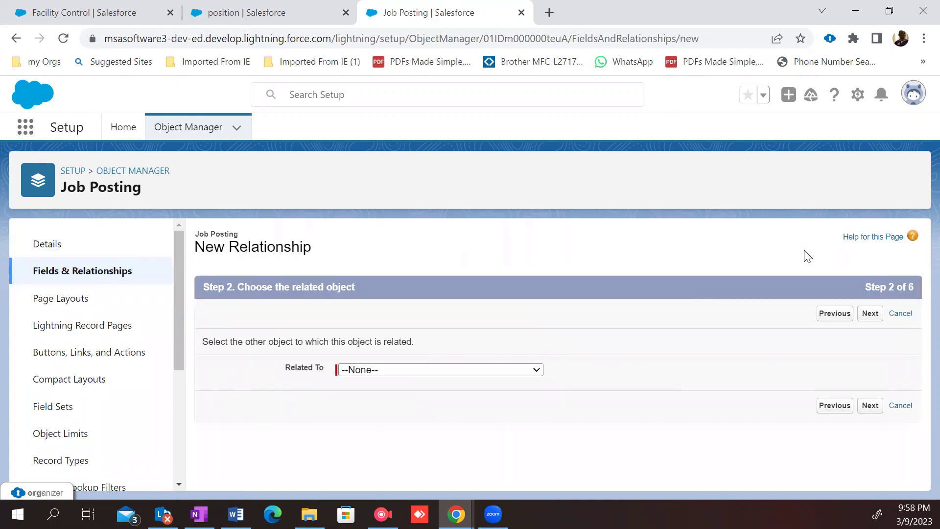
Step: Relate the new master-detail field to the Employment Website object and continue to its label and name
{"action": "left_click", "coordinate": [425, 370]}
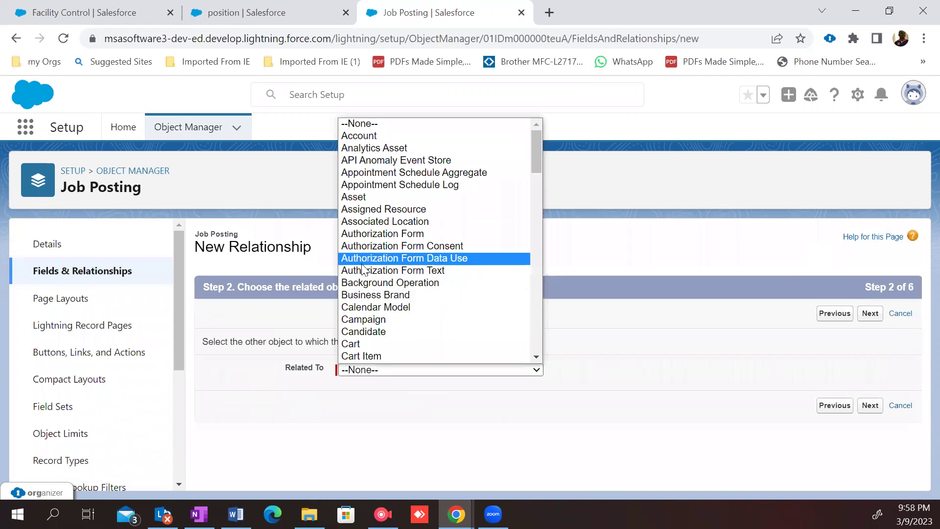
{"action": "key", "text": "e"}
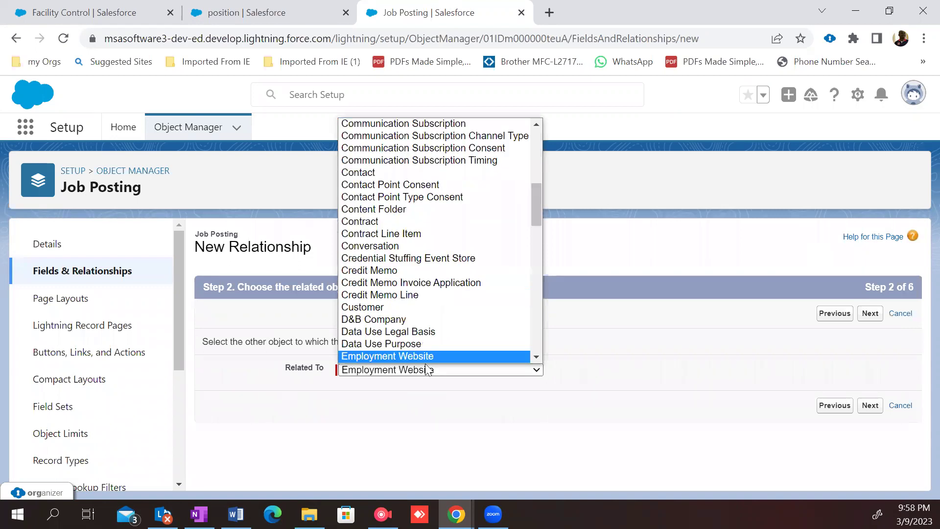
{"action": "left_click", "coordinate": [433, 345]}
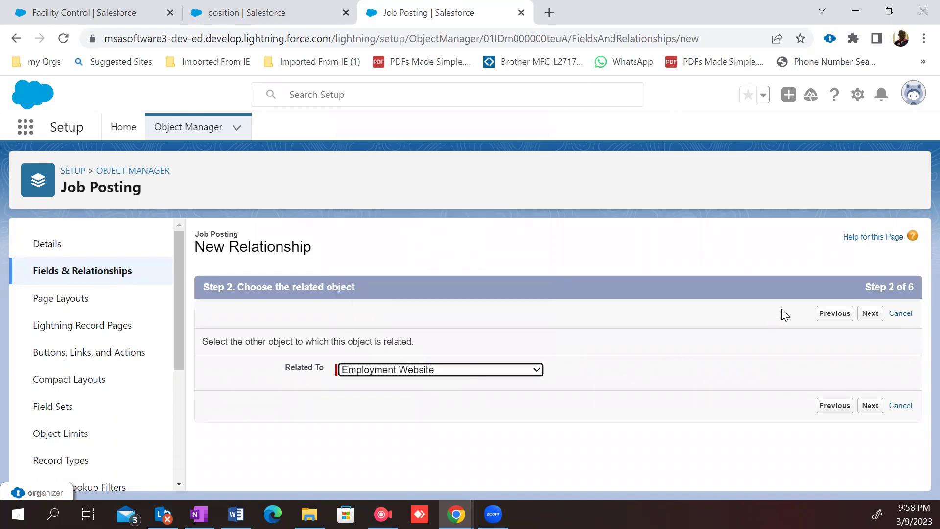
{"action": "left_click", "coordinate": [866, 316]}
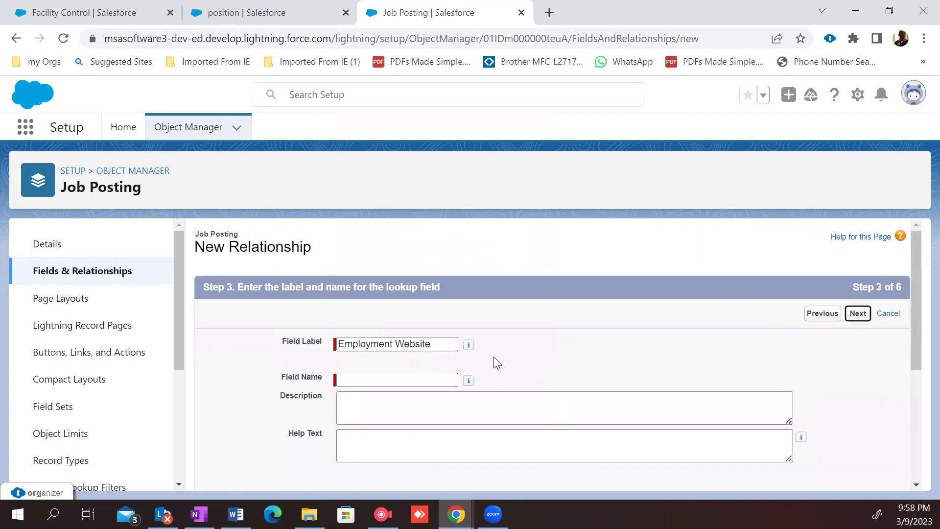
Step: Fill in the field name Employment_Website, keeping the child relationship name Job_Postings and the Read/Write sharing setting
{"action": "left_click", "coordinate": [402, 377]}
{"action": "left_click", "coordinate": [436, 434]}
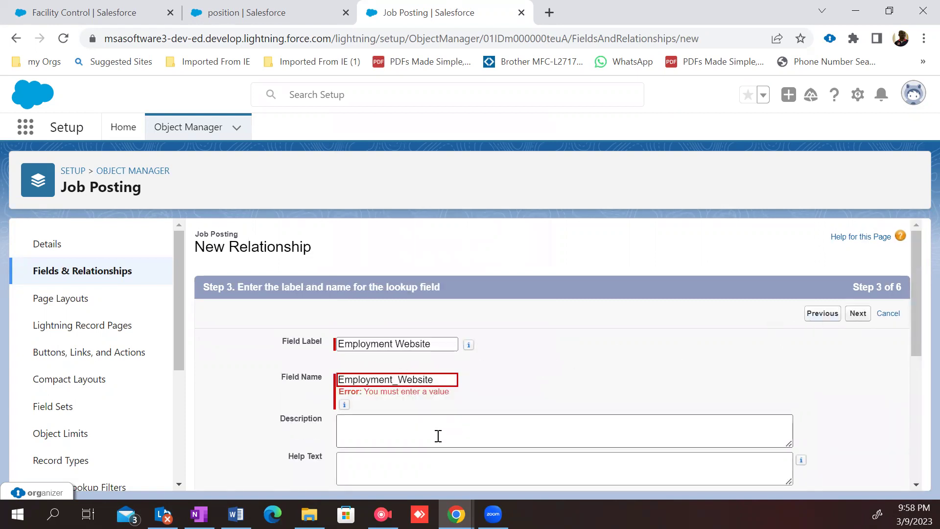
{"action": "scroll", "coordinate": [560, 418], "scroll_direction": "down", "scroll_amount": 5}
{"action": "scroll", "coordinate": [448, 374], "scroll_direction": "down", "scroll_amount": 1}
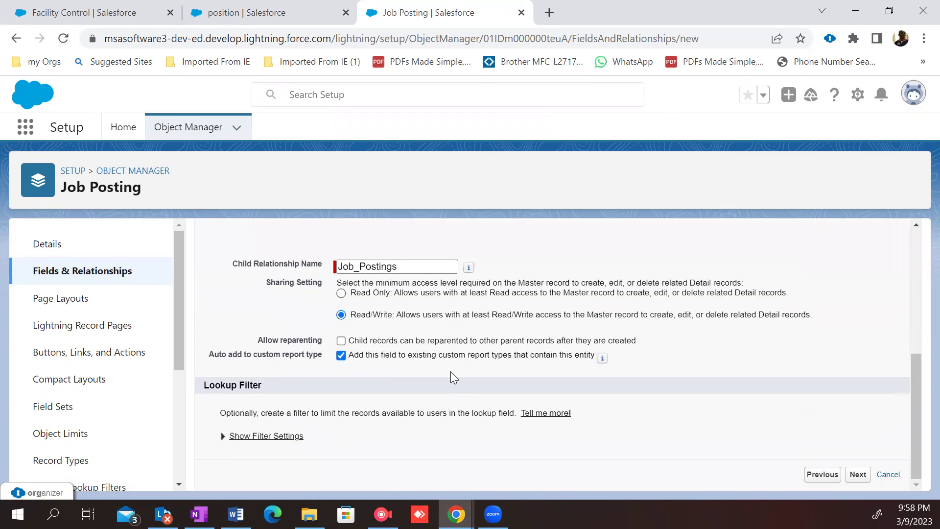
{"action": "left_click", "coordinate": [858, 474]}
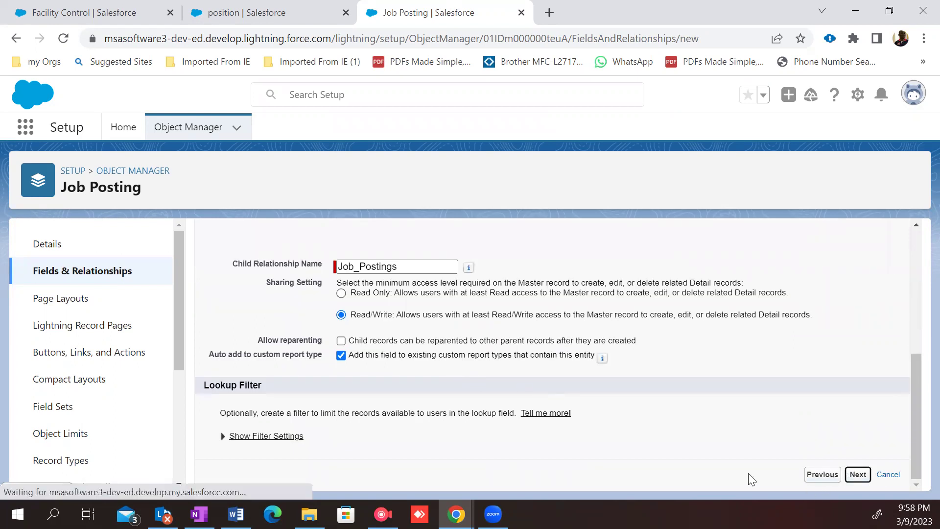
Step: Accept the default field-level security and the Job Posting Layout for the Employment Website field
{"action": "scroll", "coordinate": [681, 386], "scroll_direction": "down", "scroll_amount": 8}
{"action": "scroll", "coordinate": [813, 373], "scroll_direction": "up", "scroll_amount": 4}
{"action": "scroll", "coordinate": [827, 365], "scroll_direction": "down", "scroll_amount": 4}
{"action": "scroll", "coordinate": [833, 387], "scroll_direction": "down", "scroll_amount": 5}
{"action": "left_click", "coordinate": [858, 475]}
{"action": "scroll", "coordinate": [735, 416], "scroll_direction": "down", "scroll_amount": 1}
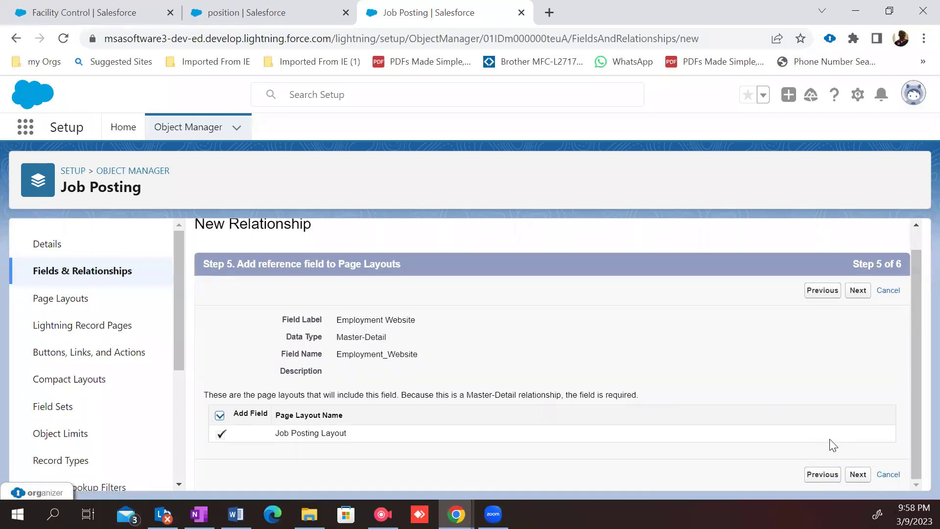
{"action": "left_click", "coordinate": [853, 475]}
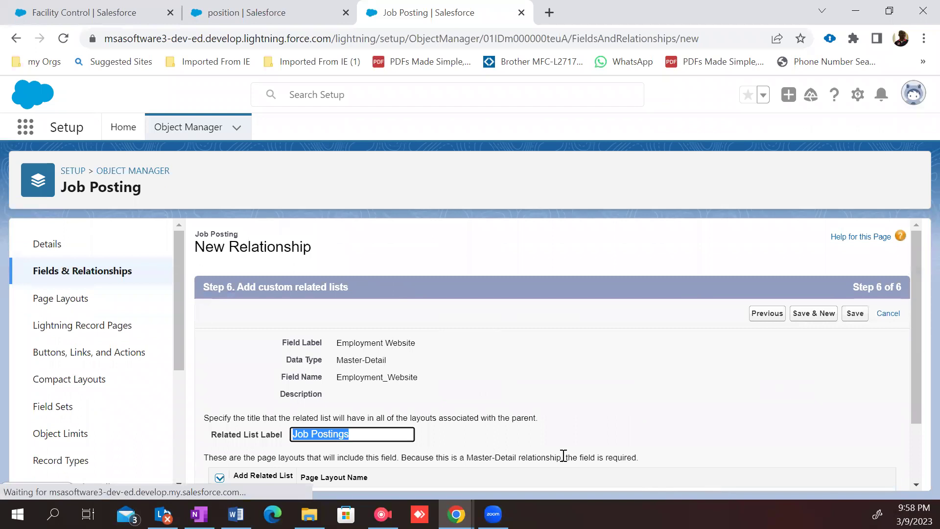
Step: Set the Employment Website relationship's related list label to Positions and save the field
{"action": "key", "text": "BackSpace"}
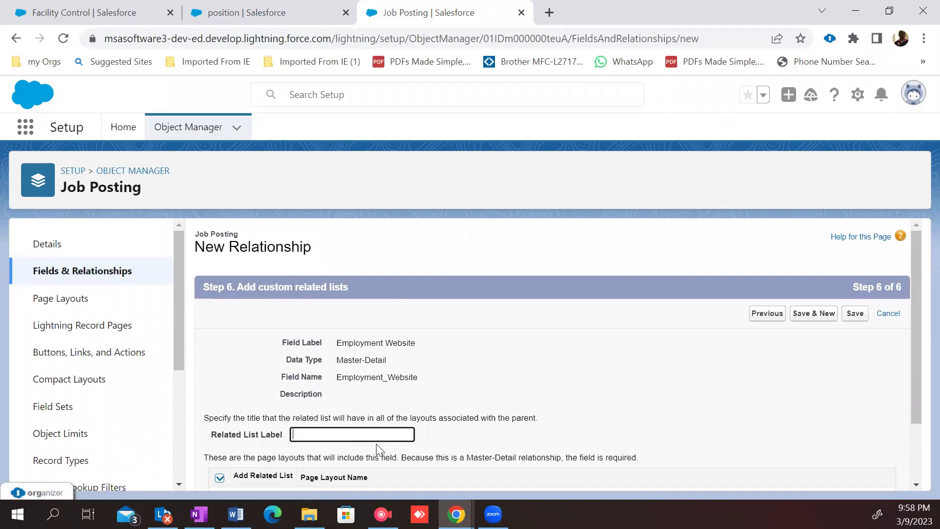
{"action": "type", "text": "Positions"}
{"action": "left_click", "coordinate": [852, 316]}
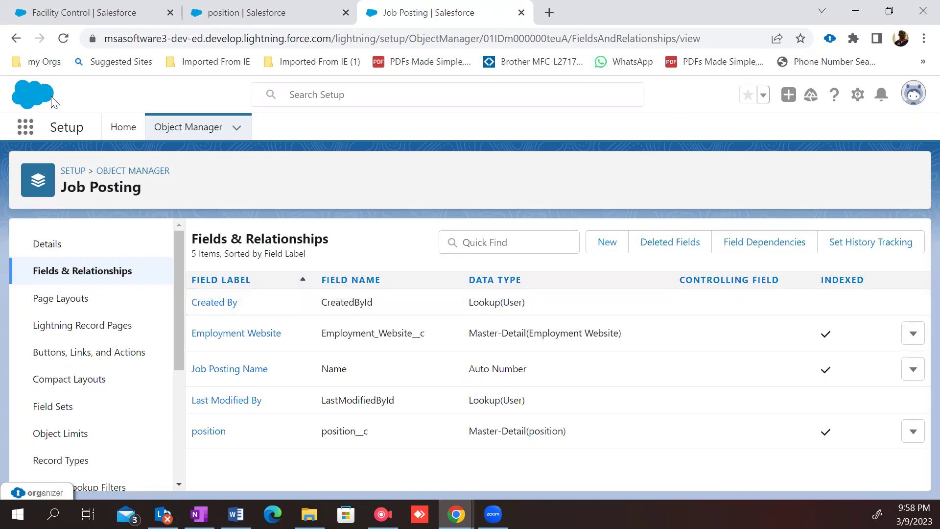
Step: Switch to the position object and look through its fields and relationships
{"action": "left_click", "coordinate": [237, 127]}
{"action": "left_click", "coordinate": [224, 267]}
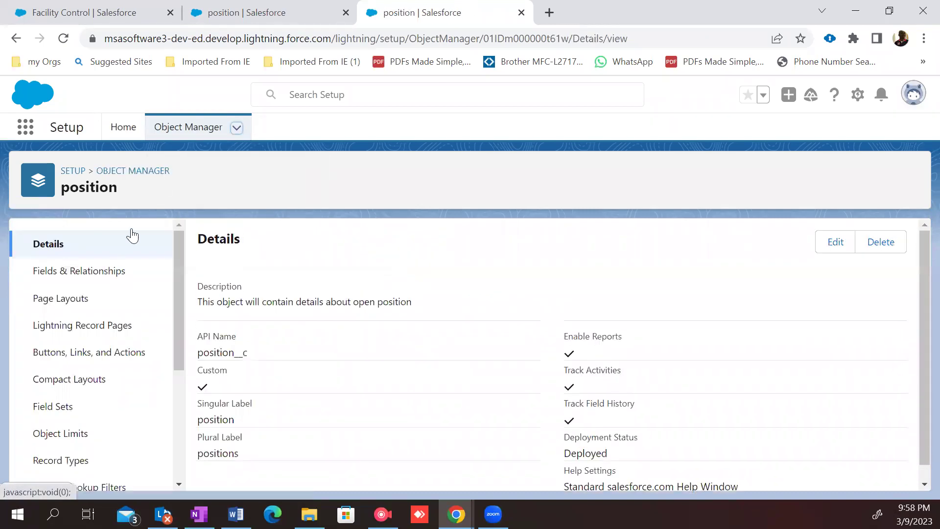
{"action": "left_click", "coordinate": [117, 279]}
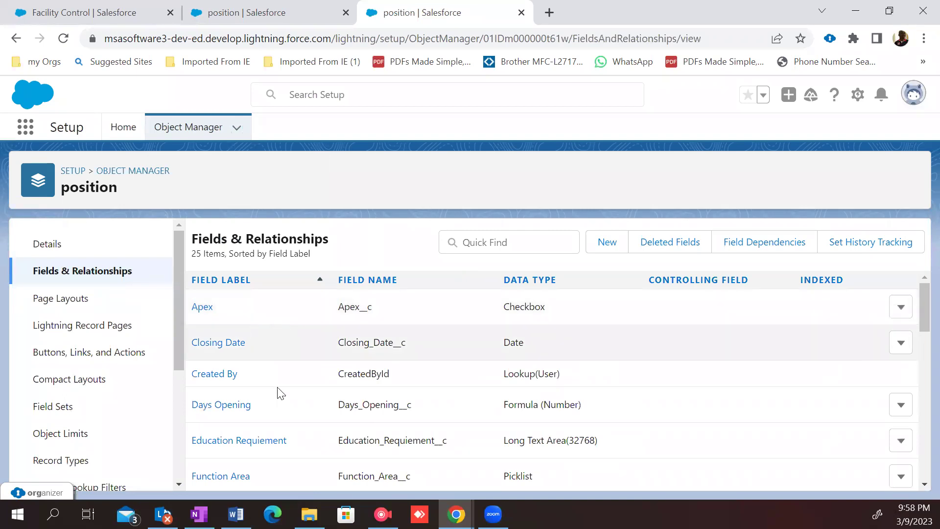
{"action": "scroll", "coordinate": [284, 392], "scroll_direction": "down", "scroll_amount": 2}
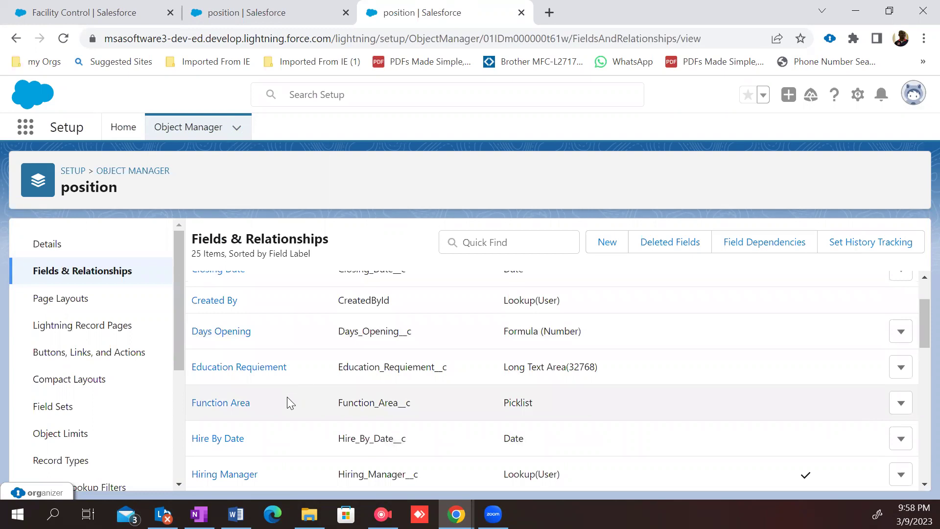
{"action": "scroll", "coordinate": [288, 397], "scroll_direction": "up", "scroll_amount": 2}
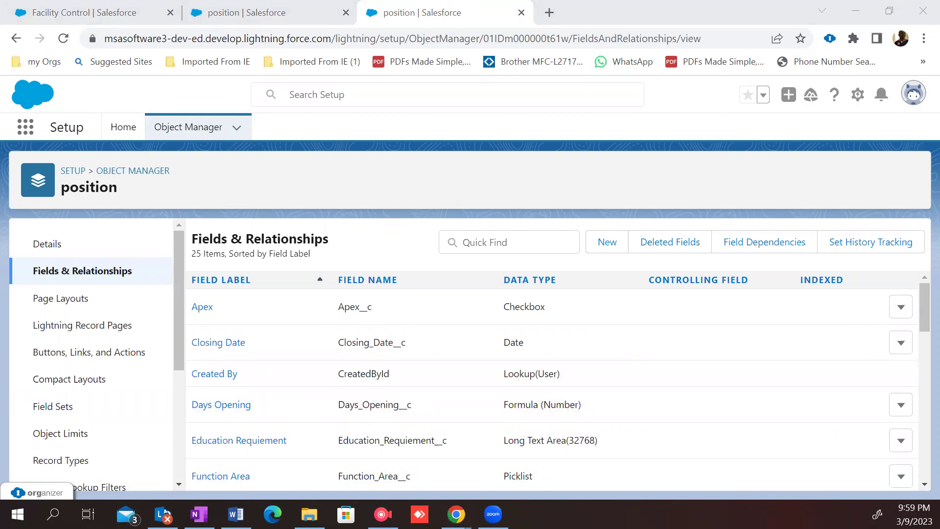
{"action": "scroll", "coordinate": [449, 380], "scroll_direction": "down", "scroll_amount": 3}
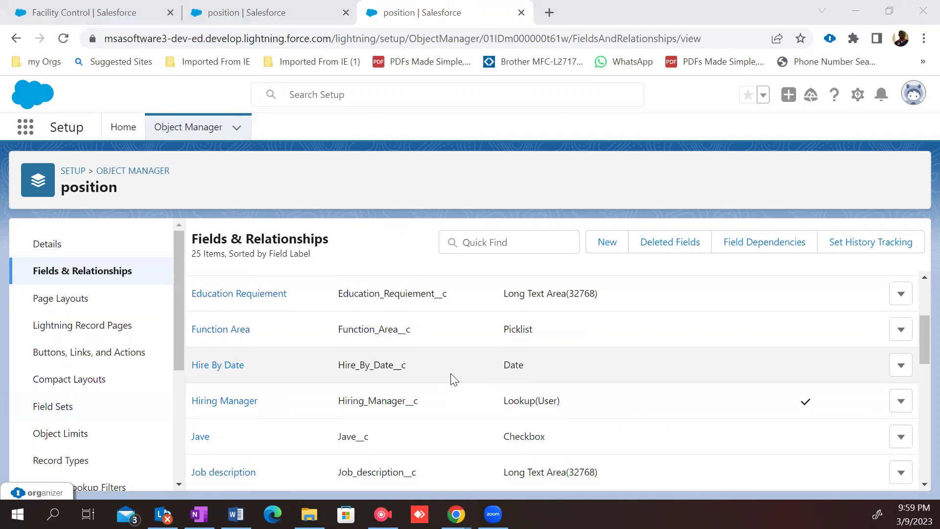
Step: Open the position Layout for editing and show its available related lists
{"action": "left_click", "coordinate": [146, 307]}
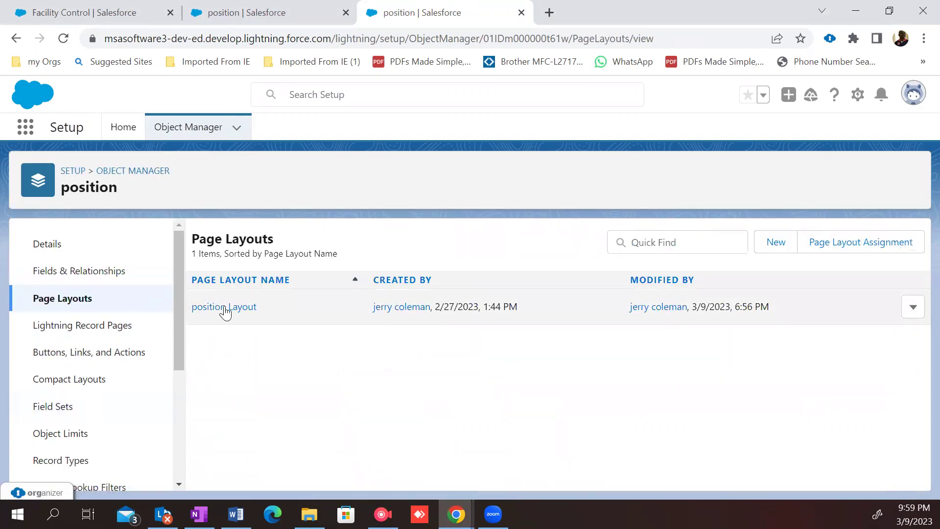
{"action": "left_click", "coordinate": [226, 313]}
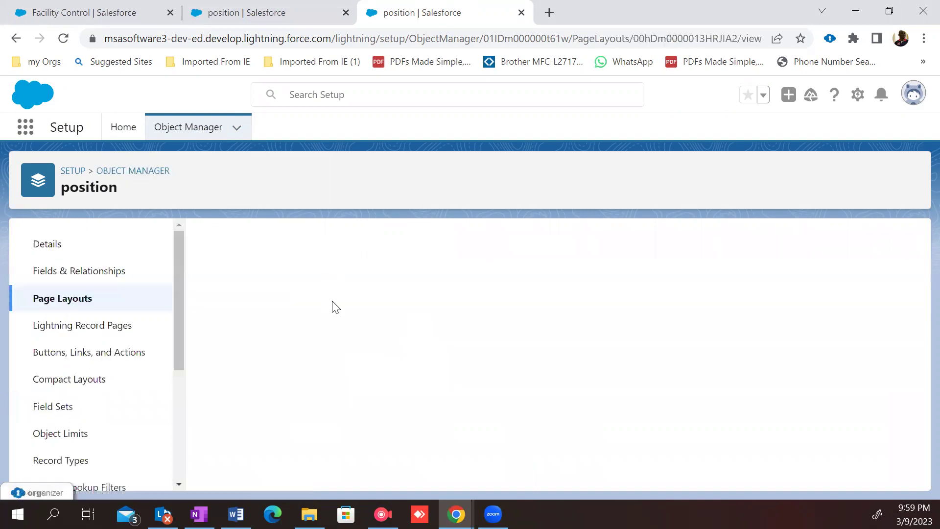
{"action": "key", "text": "ctrl+minus"}
{"action": "key", "text": "ctrl+minus"}
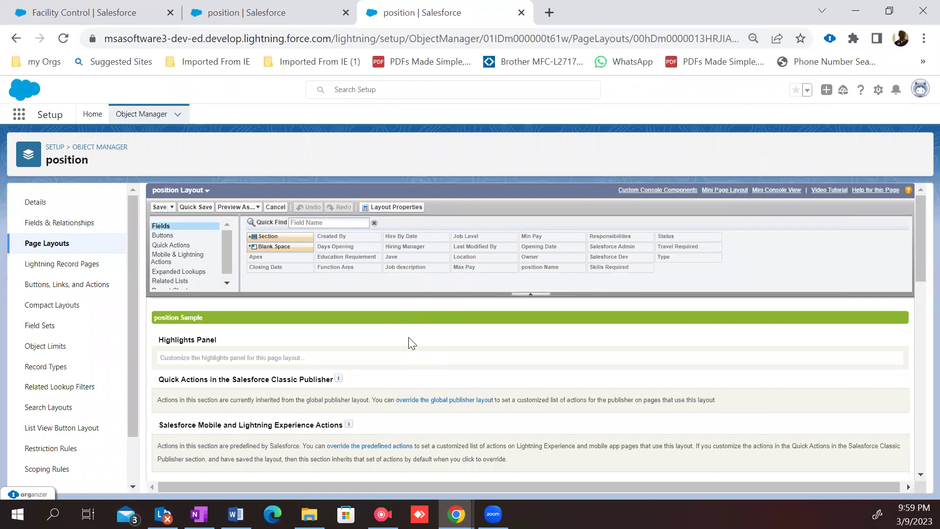
{"action": "scroll", "coordinate": [375, 345], "scroll_direction": "down", "scroll_amount": 3}
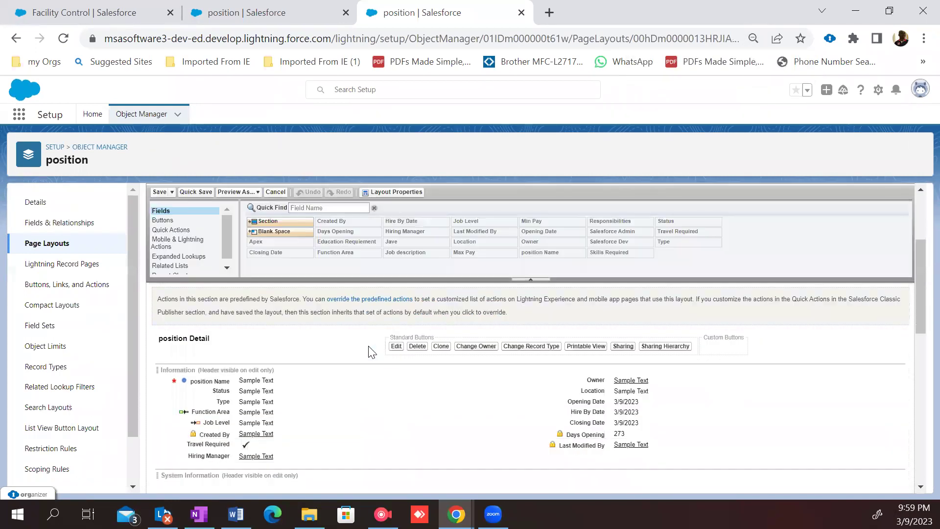
{"action": "scroll", "coordinate": [370, 352], "scroll_direction": "down", "scroll_amount": 3}
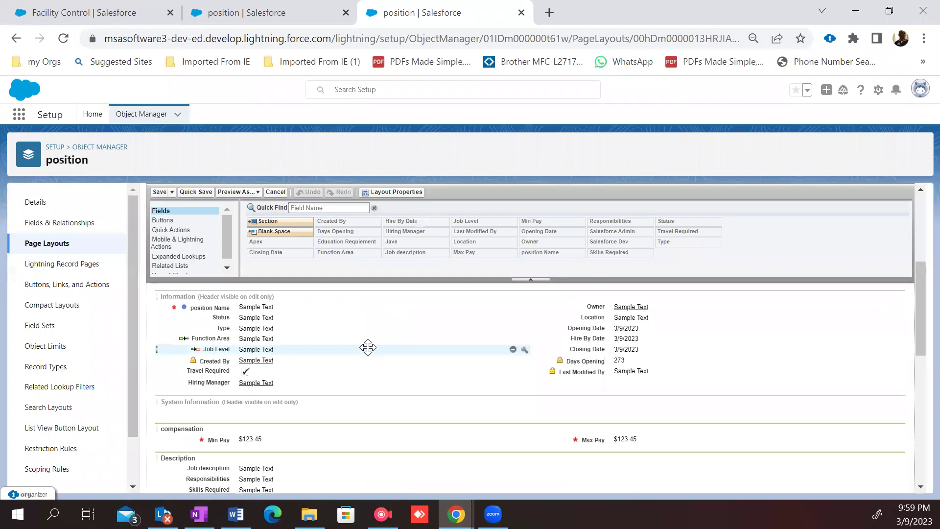
{"action": "left_click", "coordinate": [171, 266]}
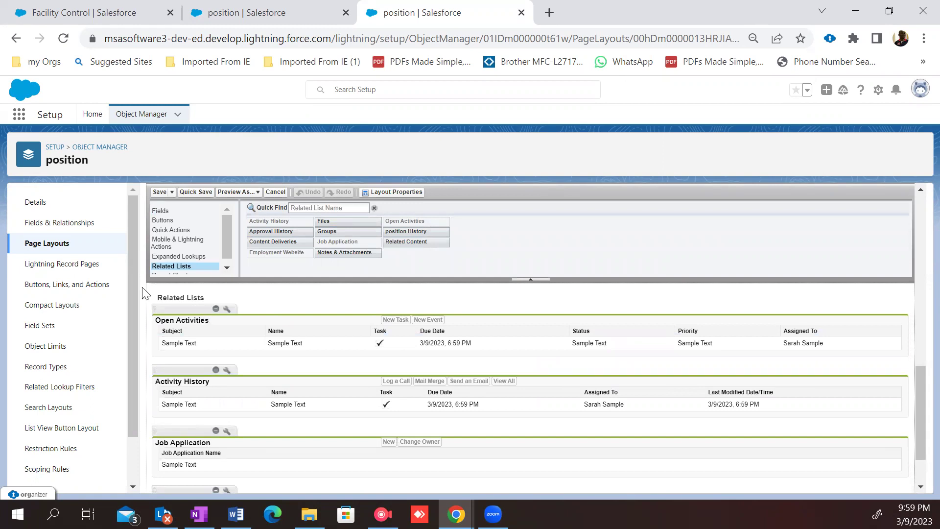
Step: Examine the Job Application and Employment Website related lists on the position Layout
{"action": "scroll", "coordinate": [239, 449], "scroll_direction": "down", "scroll_amount": 2}
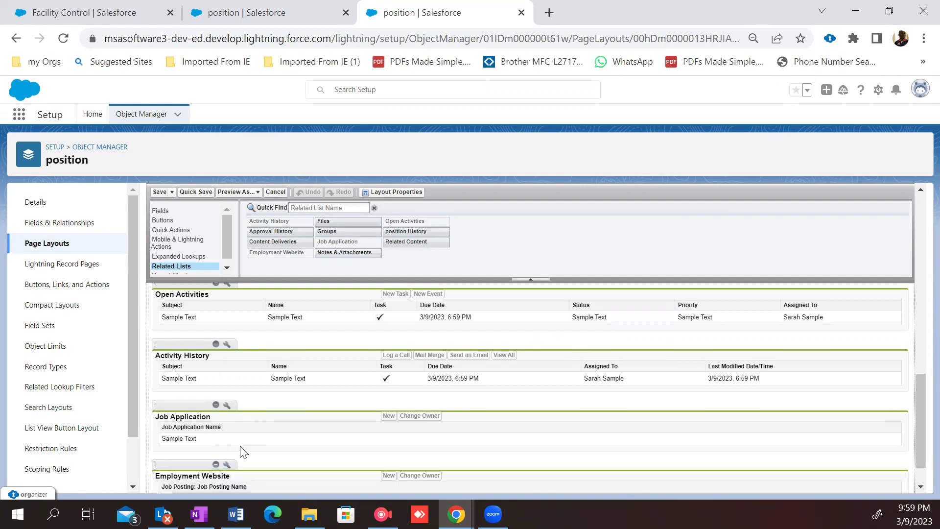
{"action": "left_click_drag", "start_coordinate": [170, 376], "coordinate": [224, 374]}
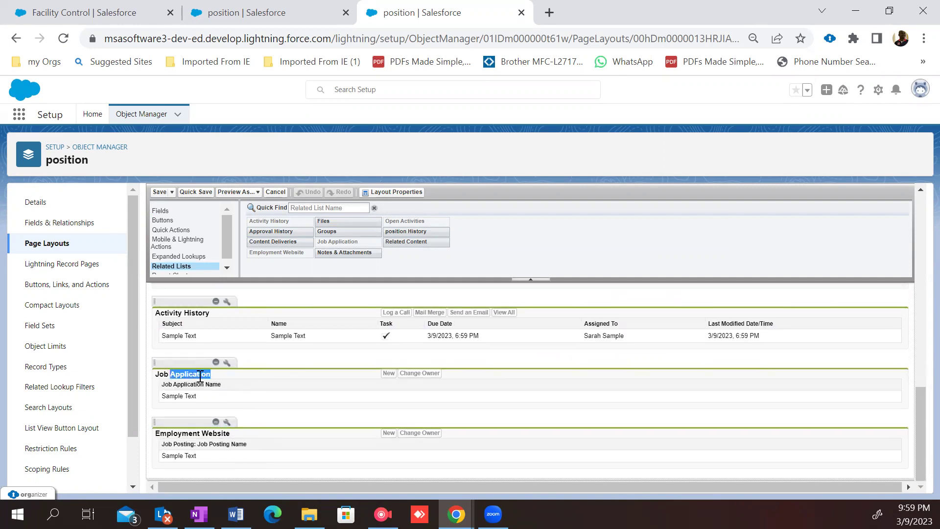
{"action": "left_click_drag", "start_coordinate": [155, 375], "coordinate": [206, 375]}
{"action": "left_click", "coordinate": [212, 378]}
{"action": "left_click_drag", "start_coordinate": [217, 375], "coordinate": [236, 379]}
{"action": "left_click", "coordinate": [245, 375]}
{"action": "left_click_drag", "start_coordinate": [154, 433], "coordinate": [245, 435]}
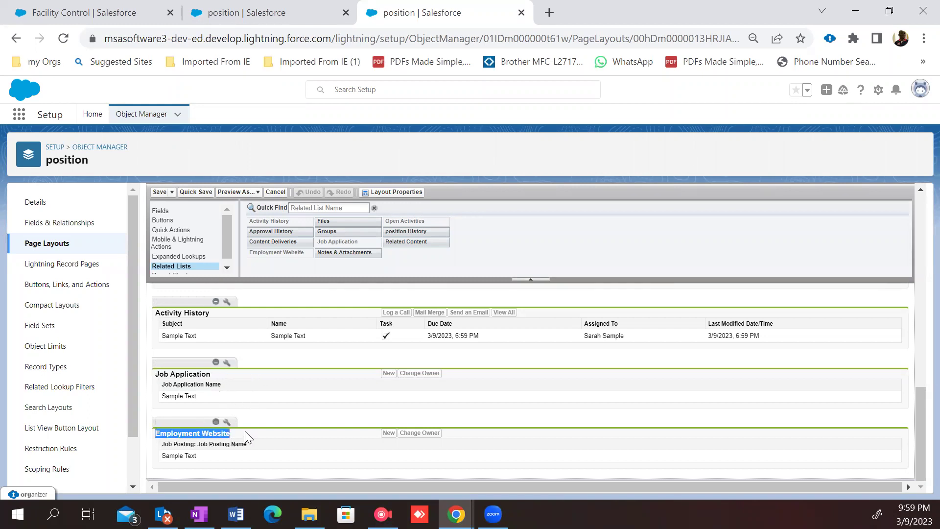
{"action": "left_click", "coordinate": [259, 434]}
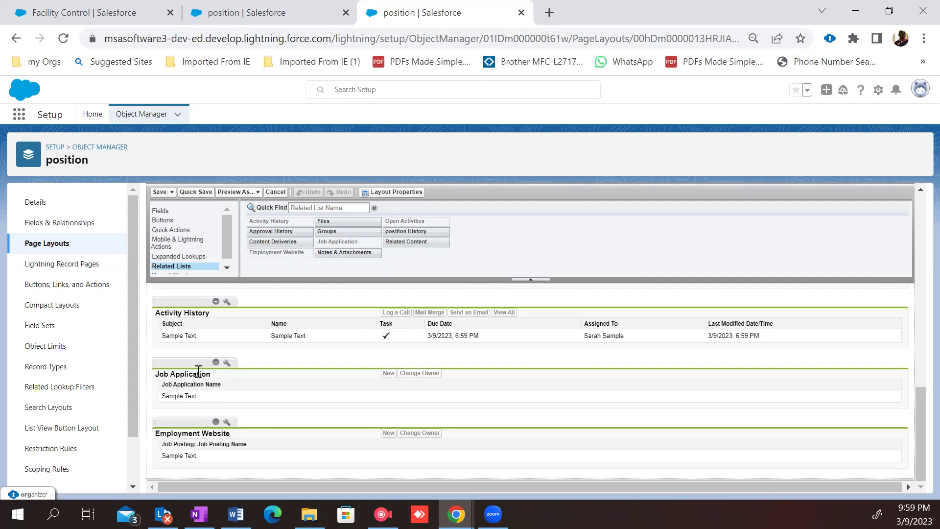
Step: Add the Owner Name and Web Address fields of Employment Website as columns in the Employment Website related list
{"action": "left_click", "coordinate": [227, 362]}
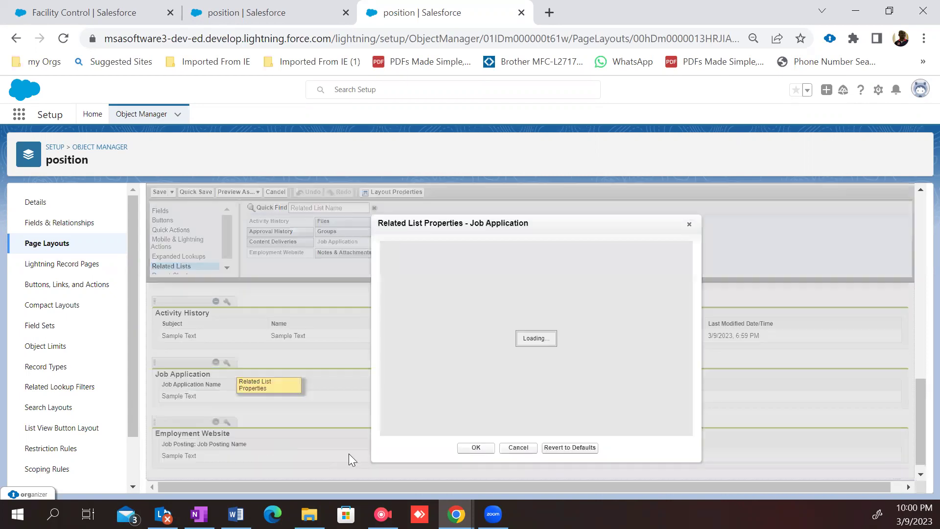
{"action": "left_click", "coordinate": [689, 224]}
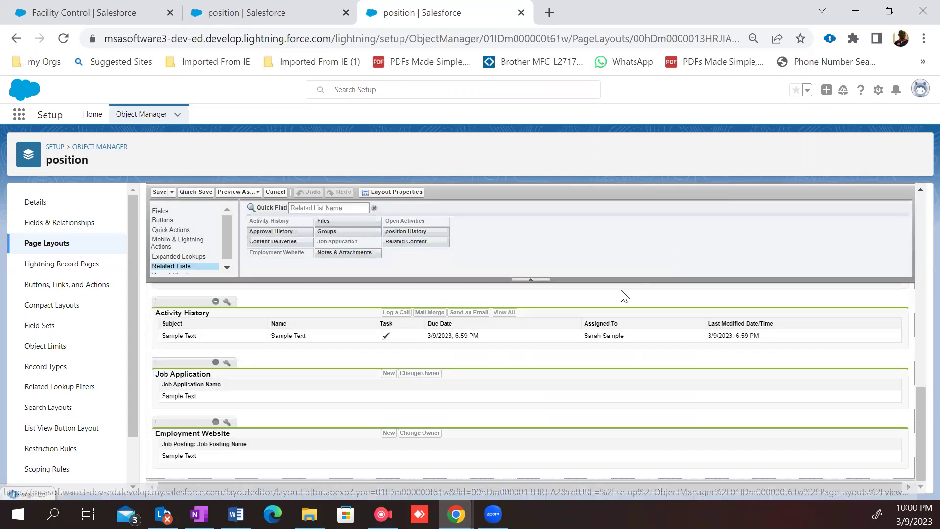
{"action": "left_click", "coordinate": [226, 422]}
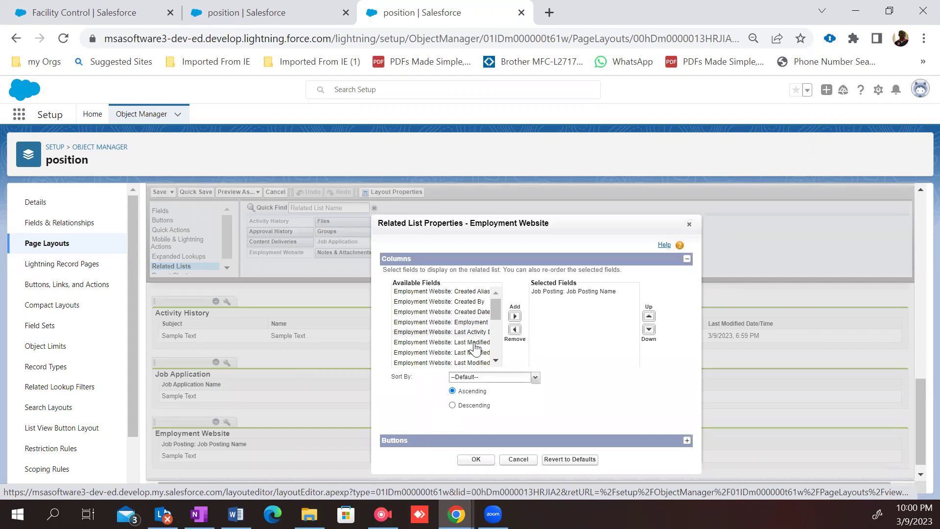
{"action": "scroll", "coordinate": [478, 345], "scroll_direction": "down", "scroll_amount": 3}
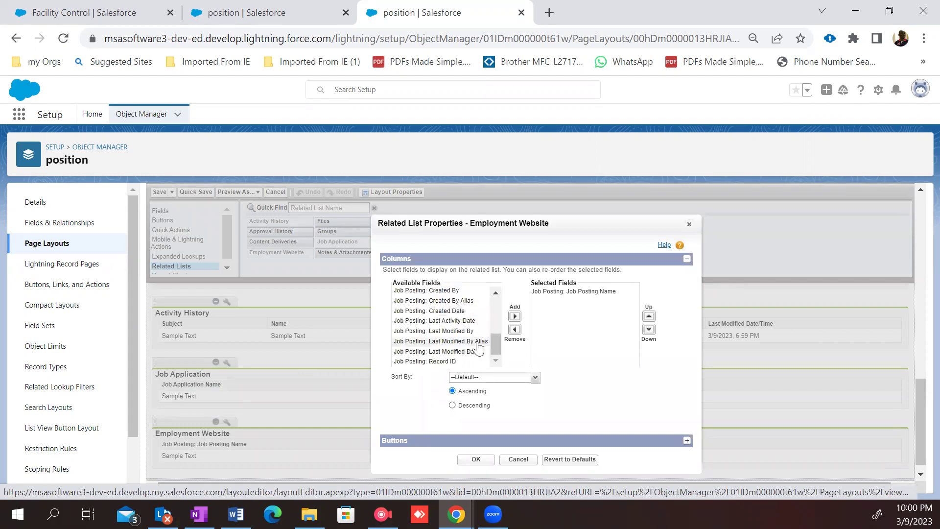
{"action": "scroll", "coordinate": [478, 346], "scroll_direction": "up", "scroll_amount": 2}
{"action": "scroll", "coordinate": [479, 347], "scroll_direction": "up", "scroll_amount": 2}
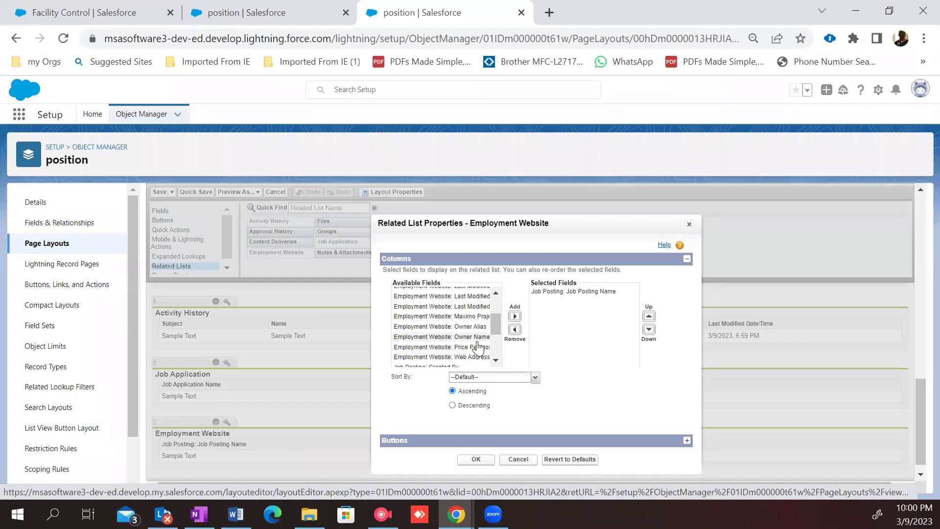
{"action": "scroll", "coordinate": [478, 346], "scroll_direction": "up", "scroll_amount": 1}
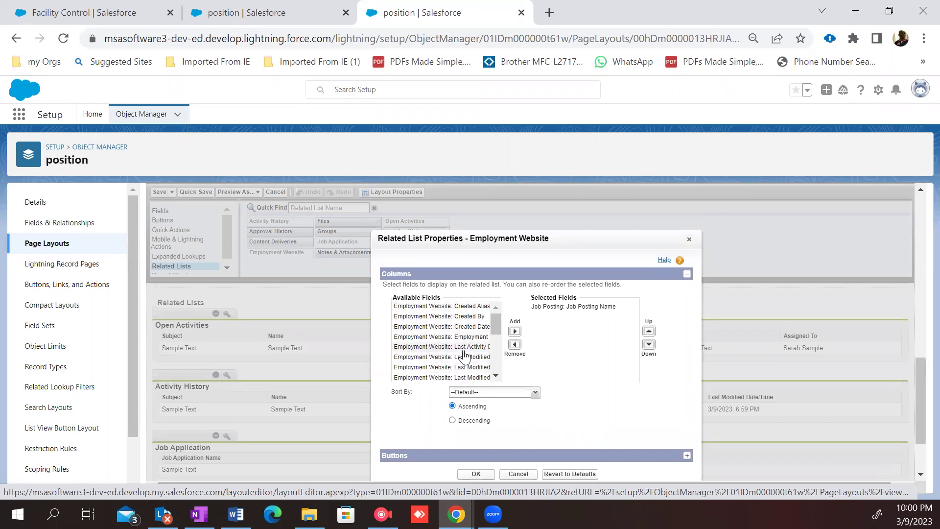
{"action": "scroll", "coordinate": [463, 350], "scroll_direction": "down", "scroll_amount": 3}
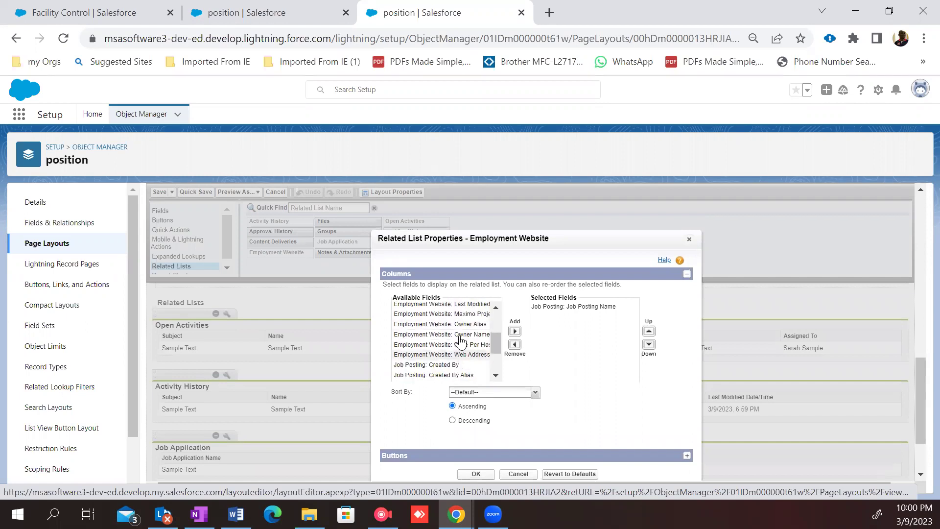
{"action": "left_click", "coordinate": [460, 335]}
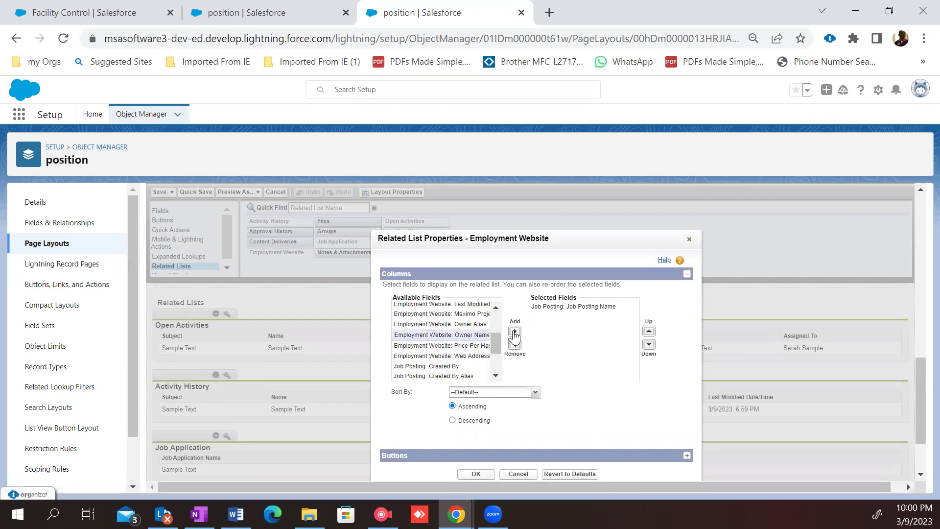
{"action": "left_click", "coordinate": [514, 333]}
{"action": "left_click", "coordinate": [468, 345]}
{"action": "left_click", "coordinate": [514, 332]}
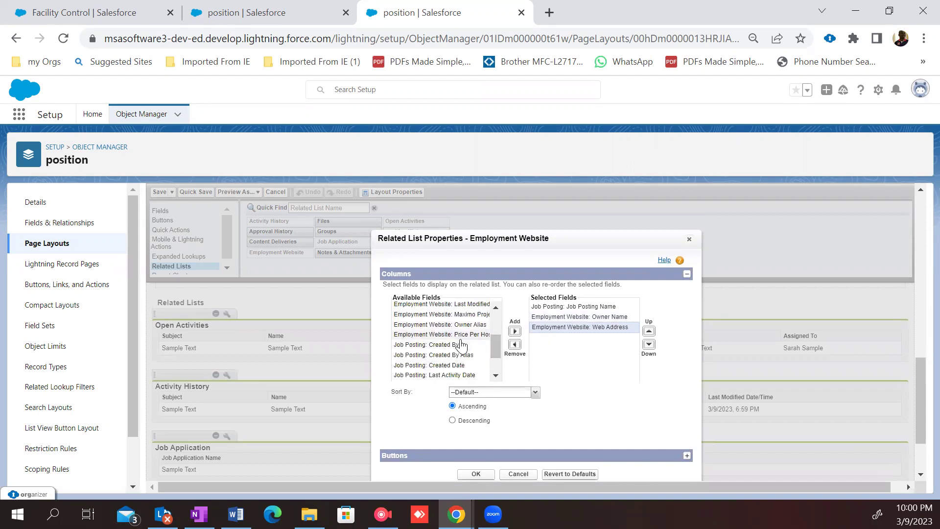
Step: Remove the Owner Name column from the Employment Website related list's selected fields
{"action": "scroll", "coordinate": [462, 349], "scroll_direction": "down", "scroll_amount": 1}
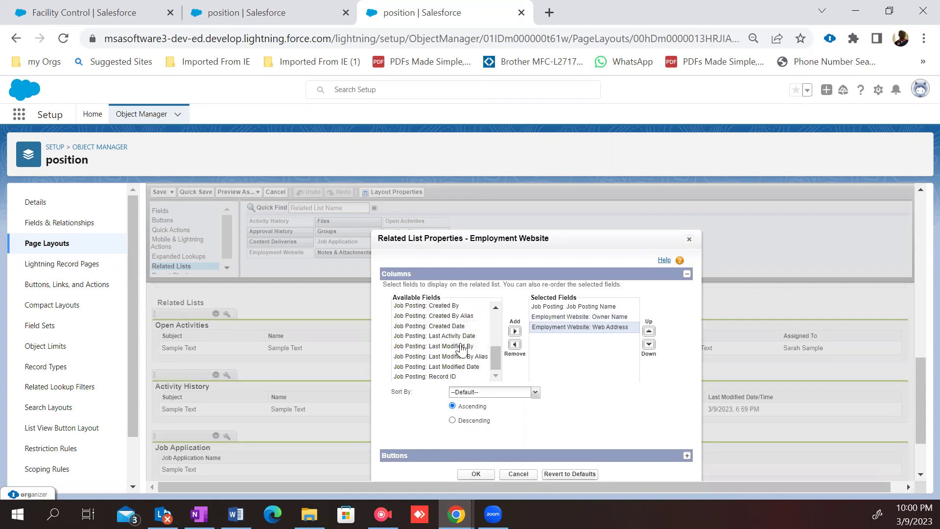
{"action": "scroll", "coordinate": [464, 349], "scroll_direction": "up", "scroll_amount": 2}
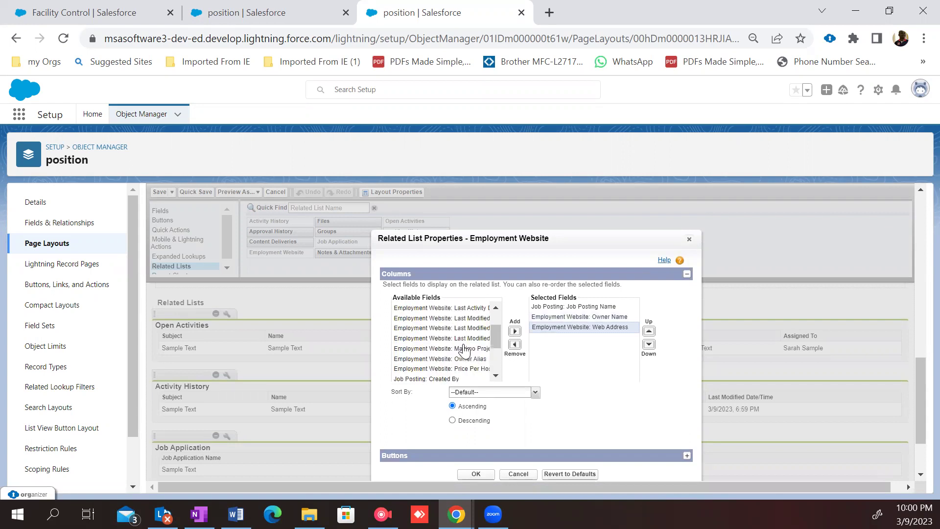
{"action": "scroll", "coordinate": [464, 349], "scroll_direction": "up", "scroll_amount": 2}
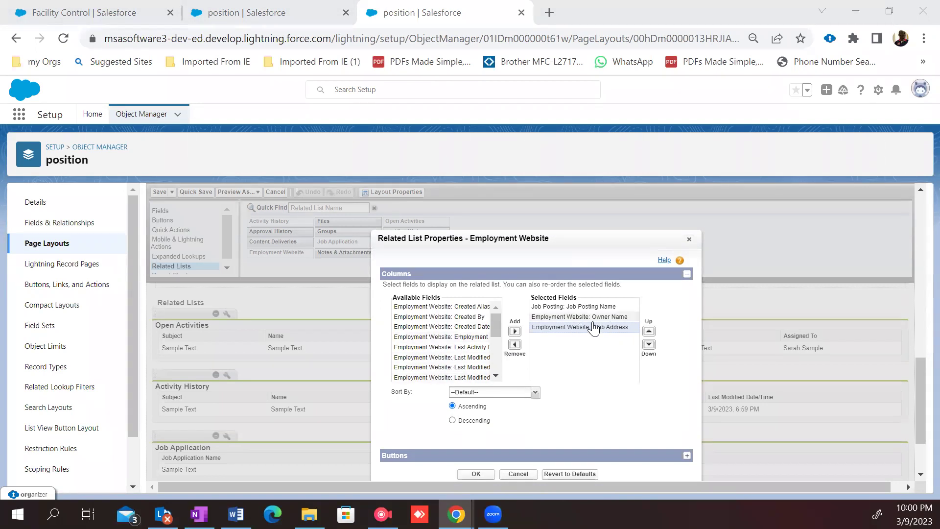
{"action": "left_click_drag", "start_coordinate": [557, 317], "coordinate": [580, 323]}
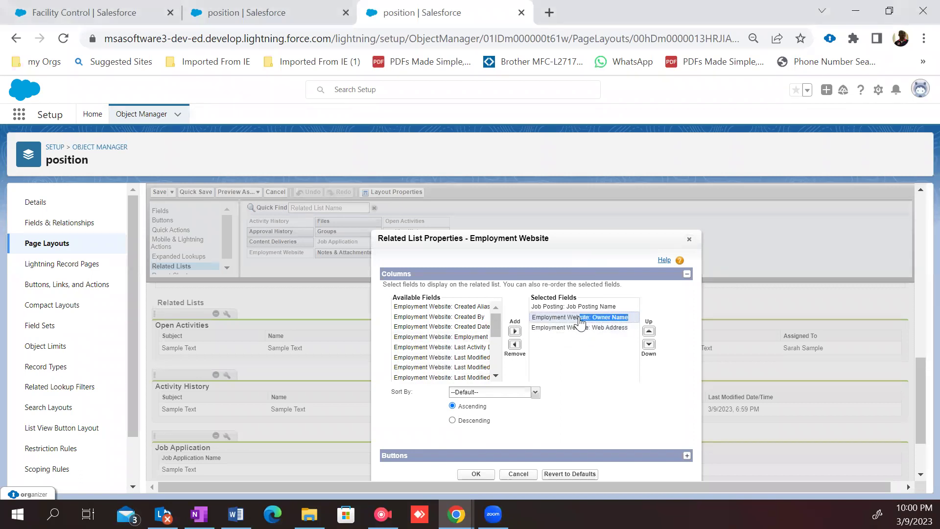
{"action": "left_click", "coordinate": [514, 346]}
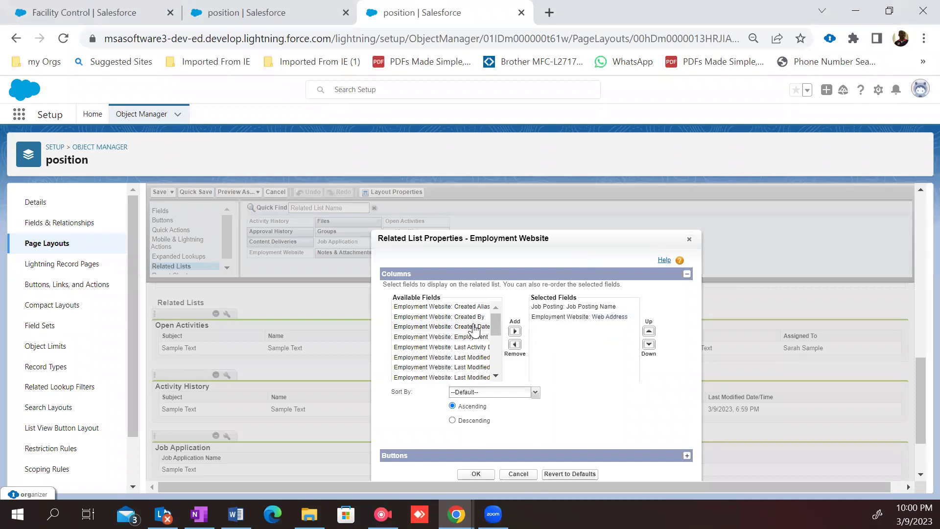
Step: Add the Employment Website Name column, move it above Web Address, and apply the Employment Website related list properties
{"action": "scroll", "coordinate": [472, 342], "scroll_direction": "down", "scroll_amount": 3}
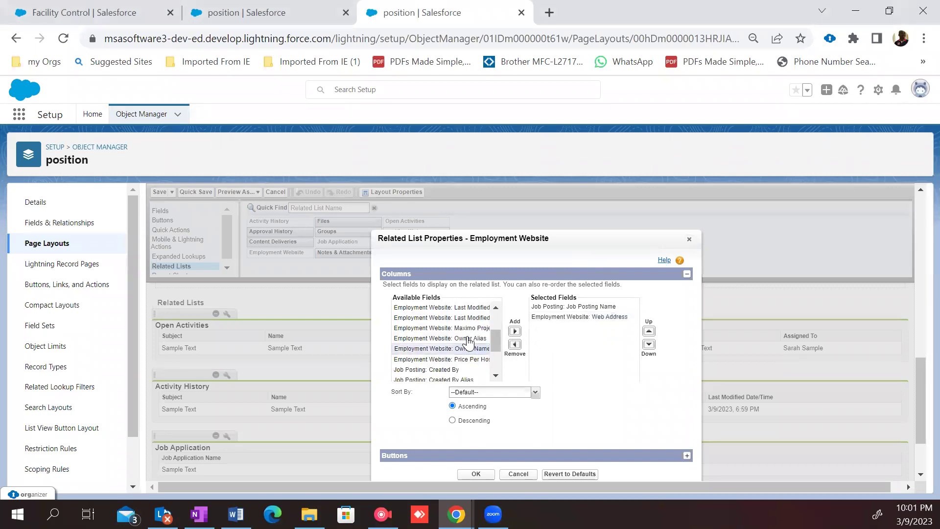
{"action": "scroll", "coordinate": [469, 342], "scroll_direction": "up", "scroll_amount": 3}
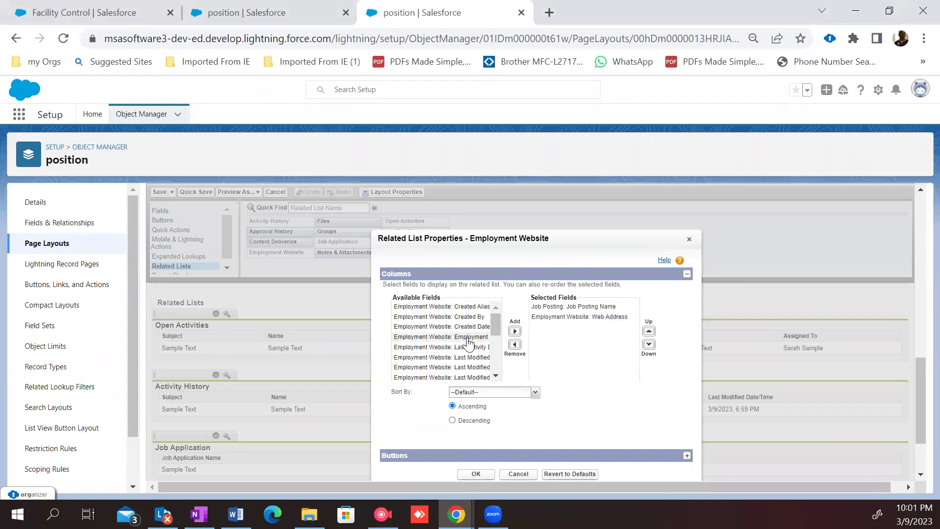
{"action": "scroll", "coordinate": [465, 343], "scroll_direction": "down", "scroll_amount": 3}
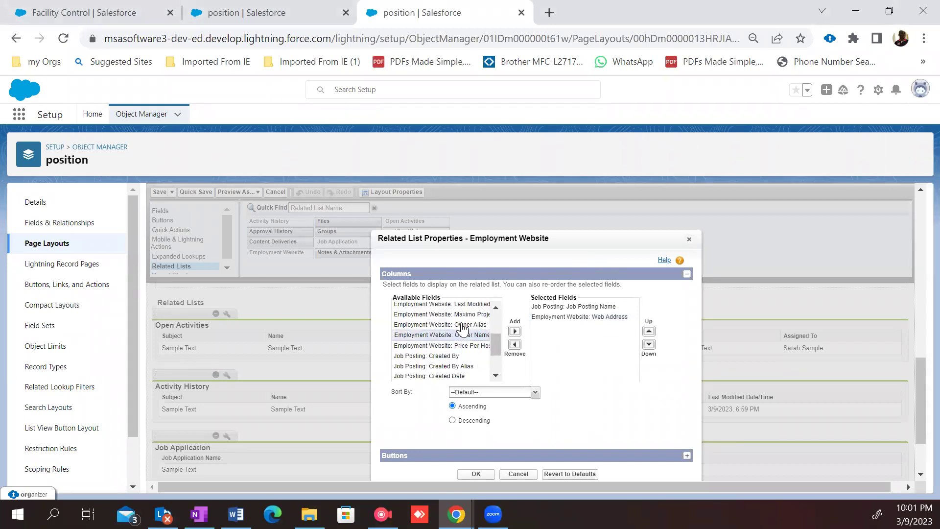
{"action": "left_click", "coordinate": [458, 316]}
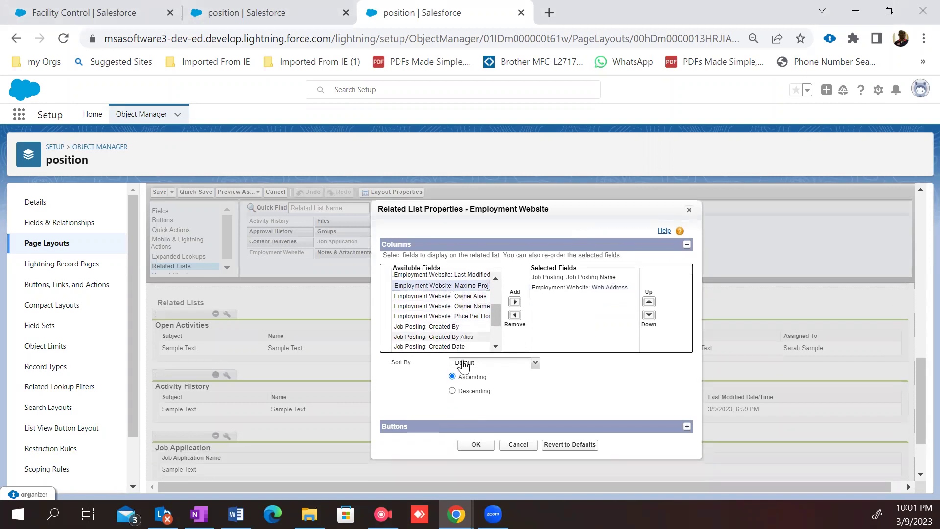
{"action": "scroll", "coordinate": [460, 323], "scroll_direction": "up", "scroll_amount": 2}
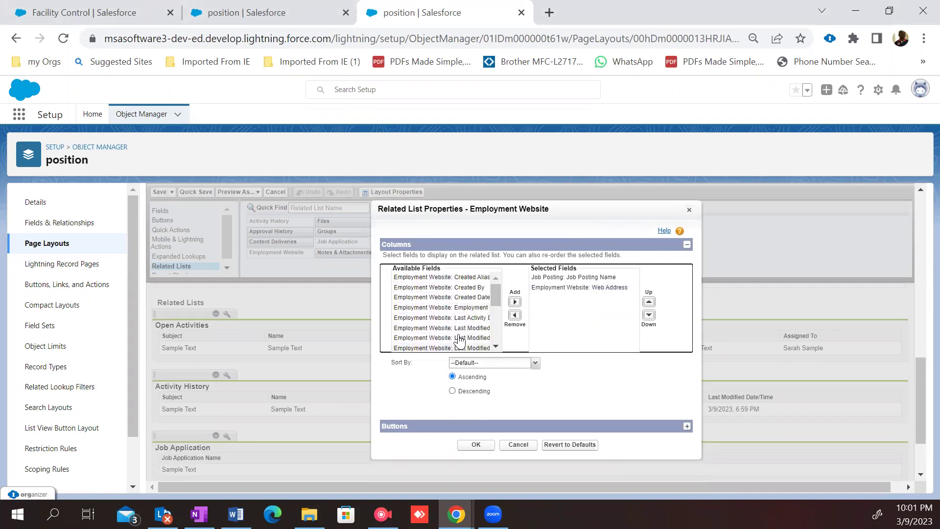
{"action": "left_click", "coordinate": [487, 308]}
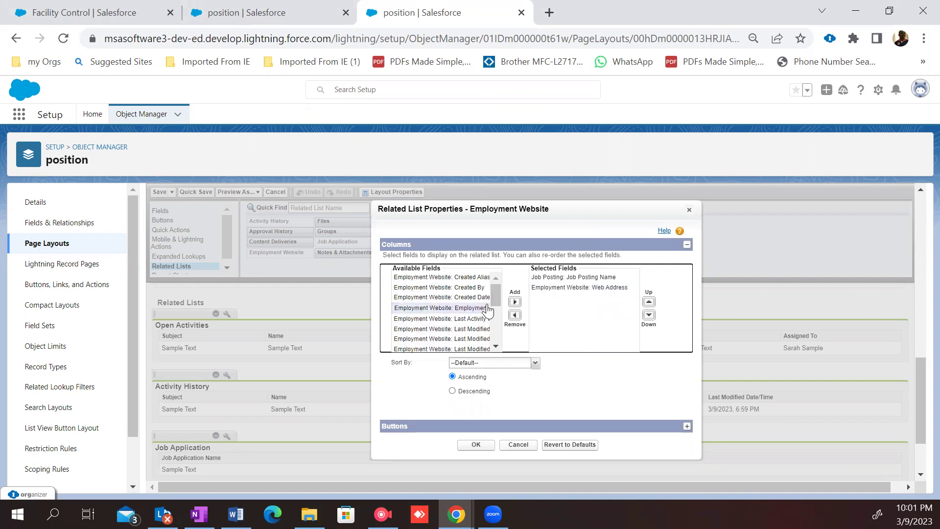
{"action": "left_click", "coordinate": [514, 303]}
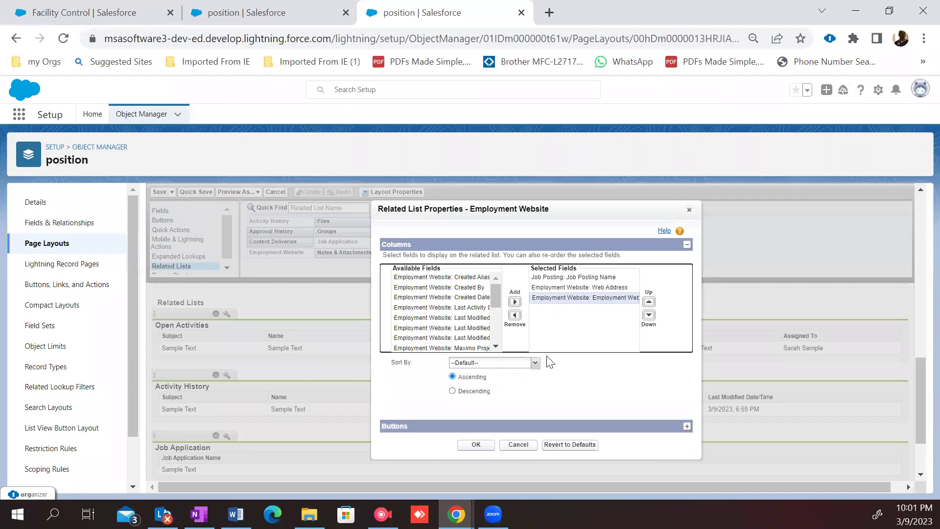
{"action": "left_click", "coordinate": [649, 302]}
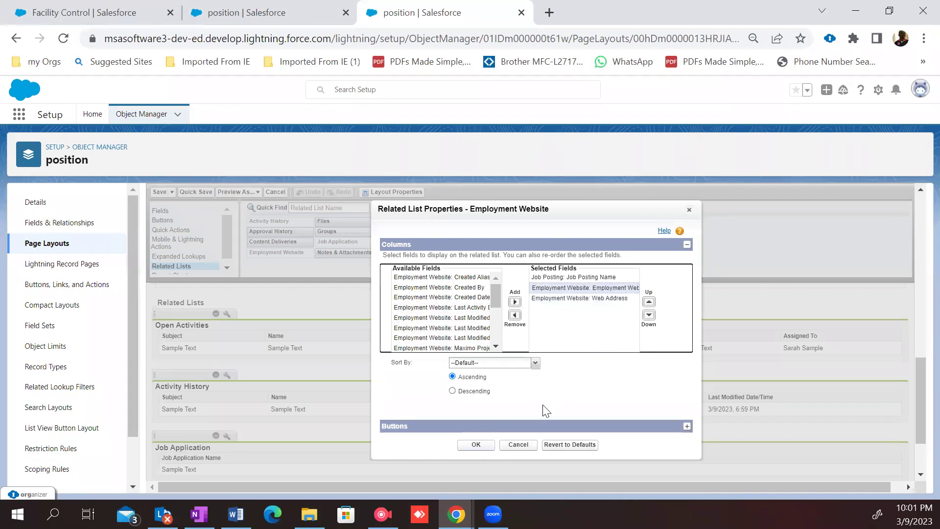
{"action": "left_click", "coordinate": [494, 447]}
{"action": "scroll", "coordinate": [394, 375], "scroll_direction": "down", "scroll_amount": 3}
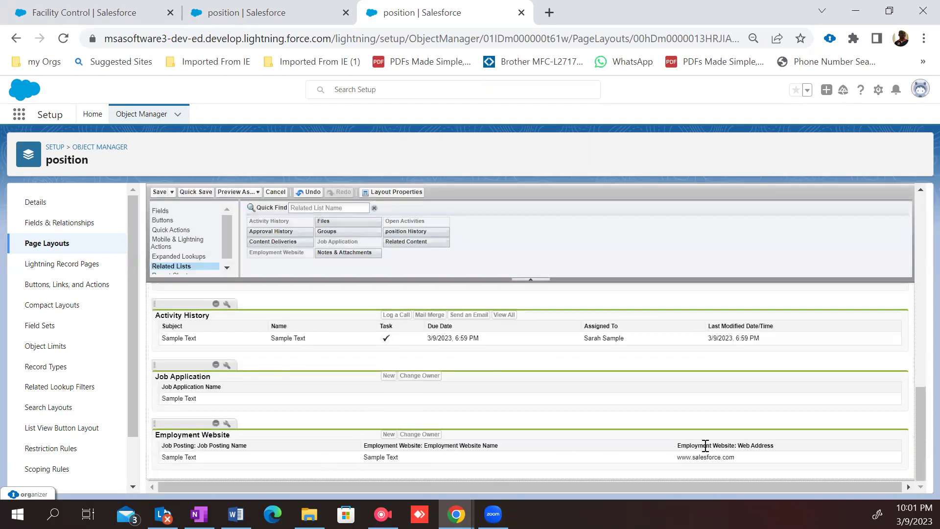
{"action": "left_click_drag", "start_coordinate": [651, 465], "coordinate": [747, 466]}
{"action": "left_click", "coordinate": [436, 463]}
Step: Add Average Rating, Candidate and Cover Letter columns to the Job Application related list and save the position Layout
{"action": "left_click", "coordinate": [226, 365]}
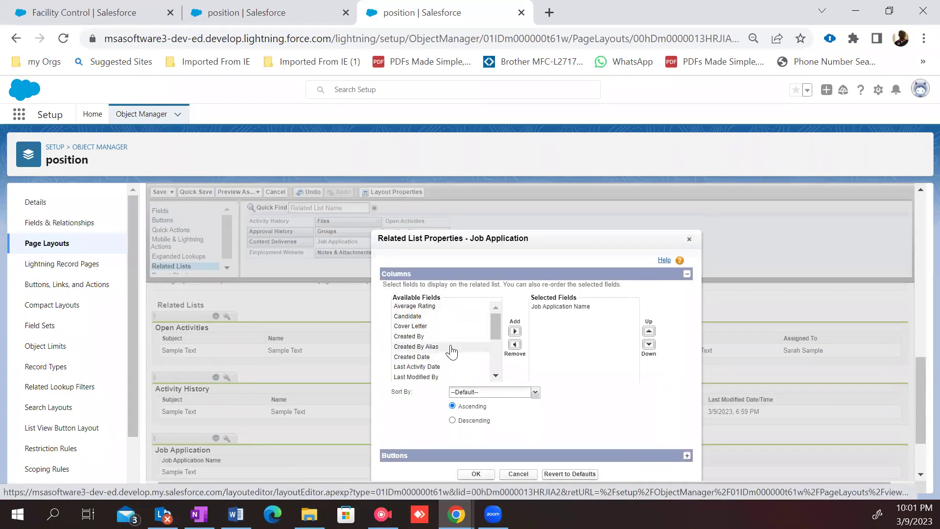
{"action": "scroll", "coordinate": [451, 351], "scroll_direction": "down", "scroll_amount": 3}
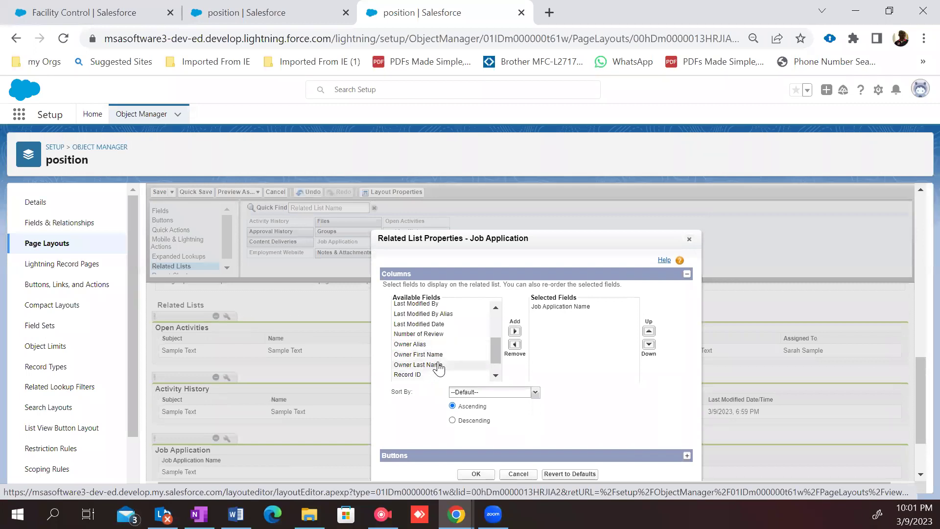
{"action": "scroll", "coordinate": [439, 365], "scroll_direction": "up", "scroll_amount": 5}
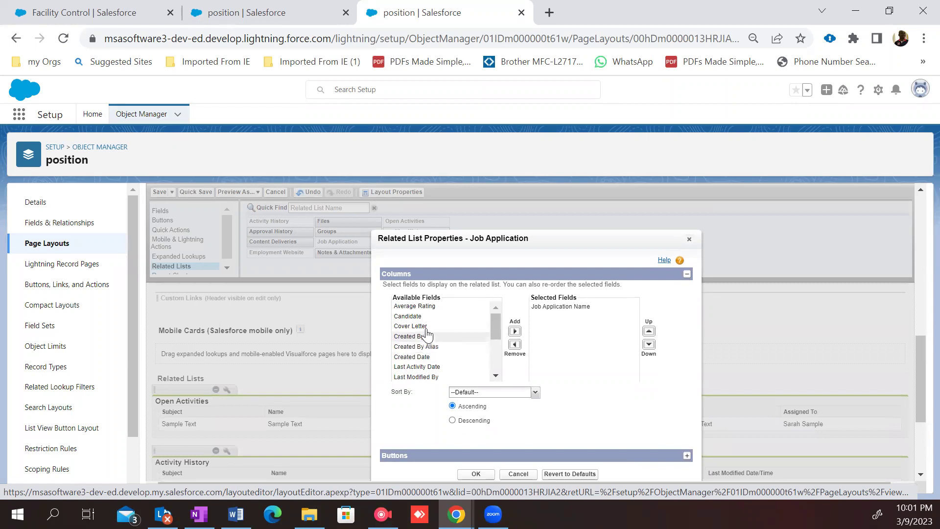
{"action": "left_click", "coordinate": [414, 306]}
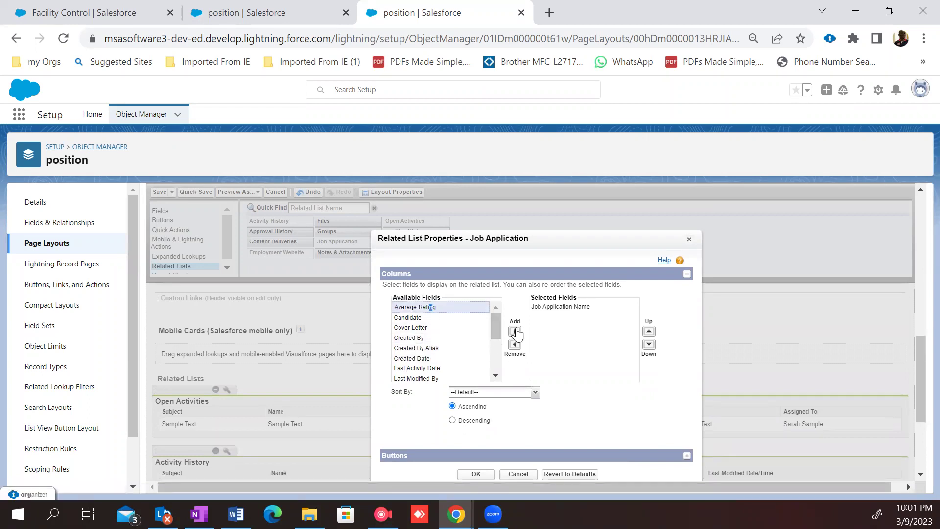
{"action": "left_click", "coordinate": [515, 331]}
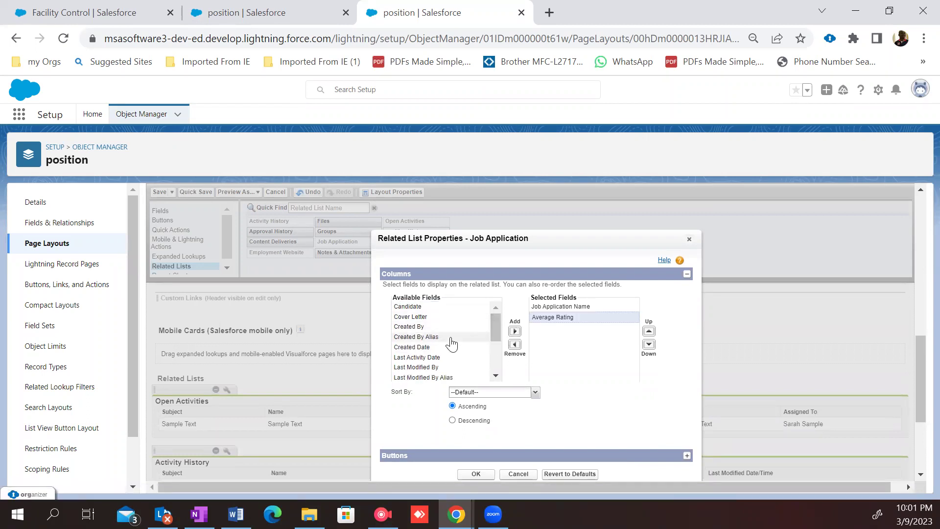
{"action": "left_click", "coordinate": [444, 307]}
{"action": "left_click", "coordinate": [511, 331]}
{"action": "left_click", "coordinate": [441, 308]}
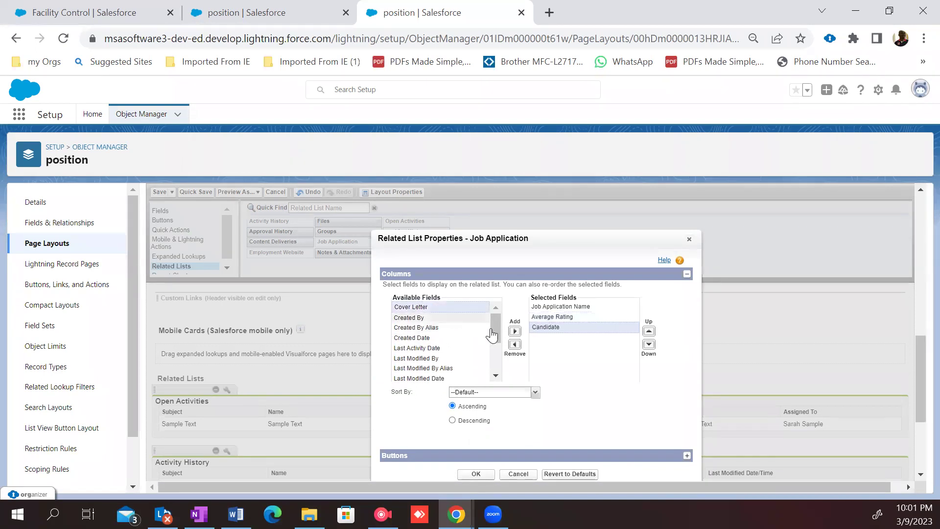
{"action": "left_click", "coordinate": [511, 333]}
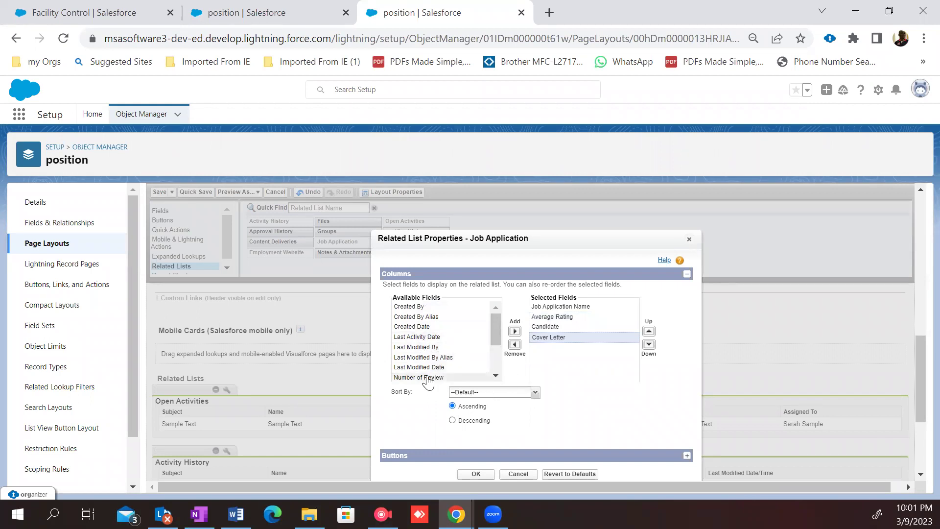
{"action": "left_click", "coordinate": [476, 473]}
{"action": "scroll", "coordinate": [489, 411], "scroll_direction": "down", "scroll_amount": 3}
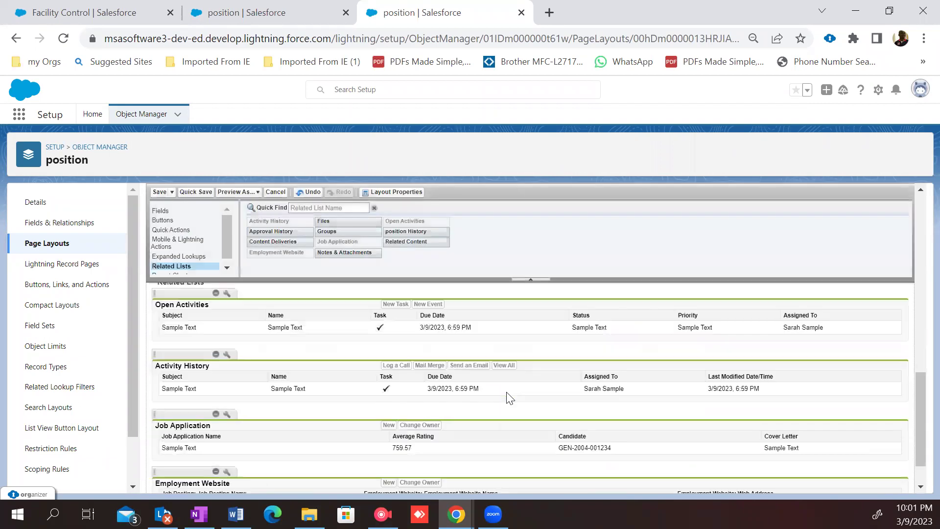
{"action": "left_click", "coordinate": [159, 193]}
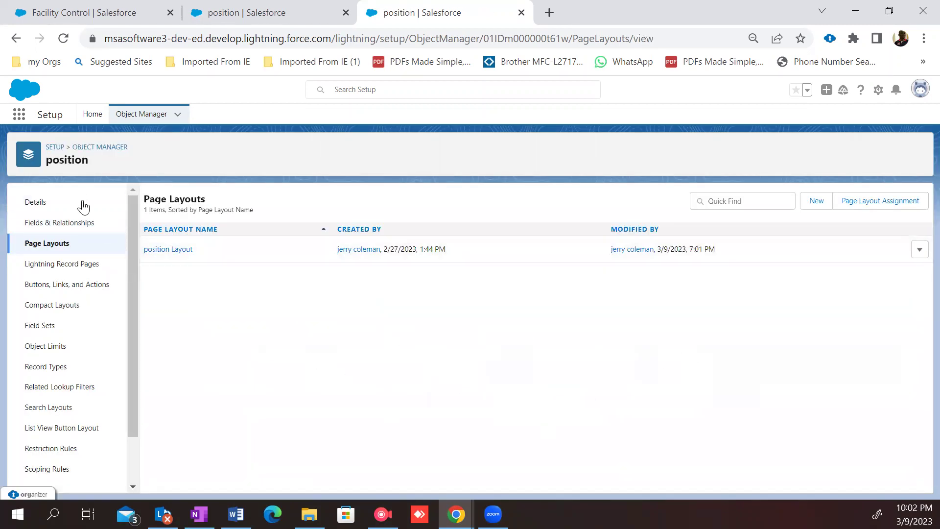
Step: Switch to the Employment Website object's setup in the Object Manager
{"action": "left_click", "coordinate": [25, 116]}
{"action": "type", "text": "emp"}
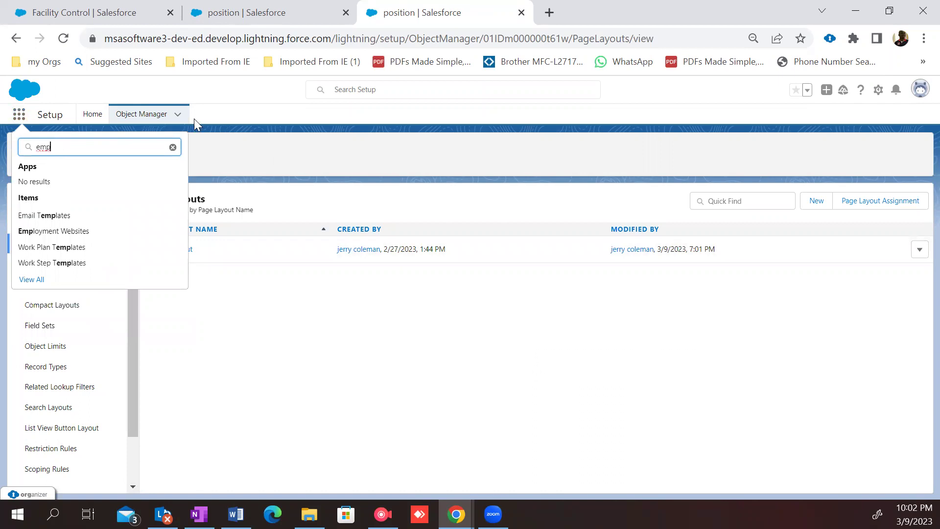
{"action": "left_click", "coordinate": [178, 115]}
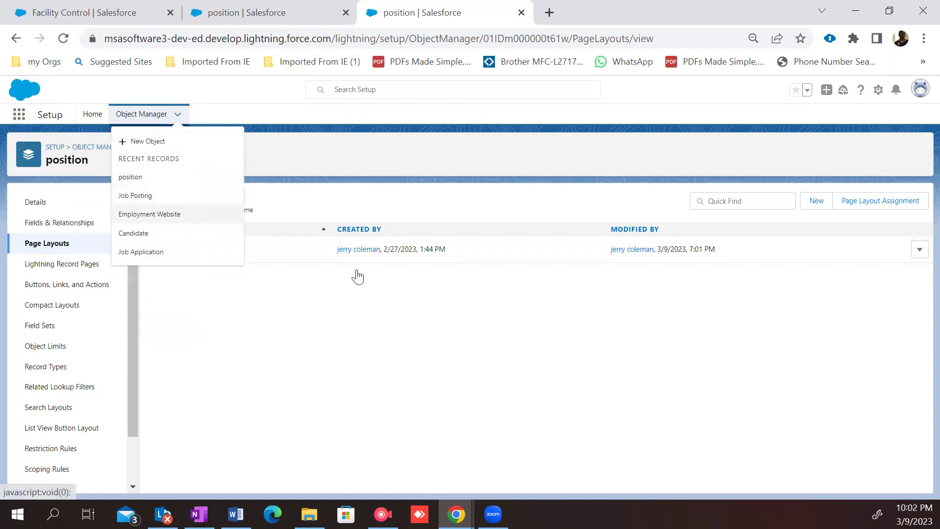
{"action": "key", "text": "Return"}
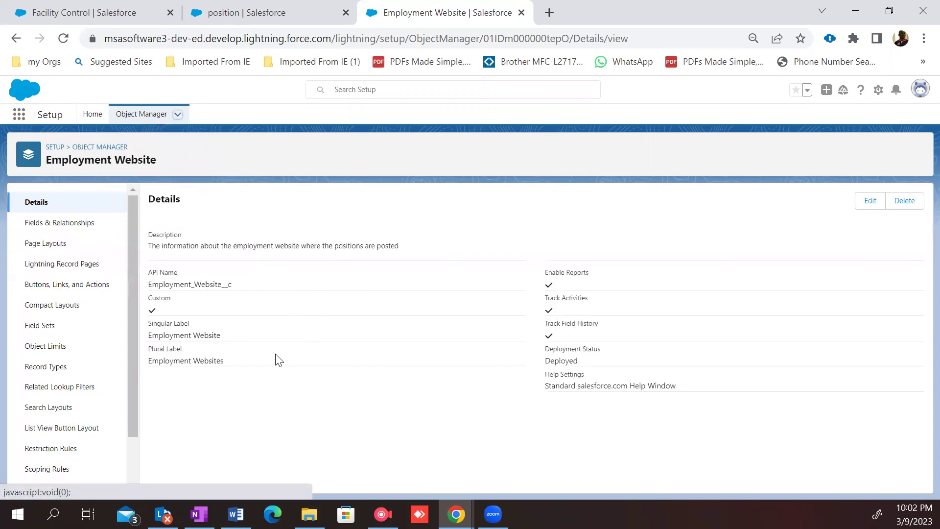
Step: Open the Employment Website Layout from the object's page layouts and open the Positions related list's properties
{"action": "left_click", "coordinate": [57, 243]}
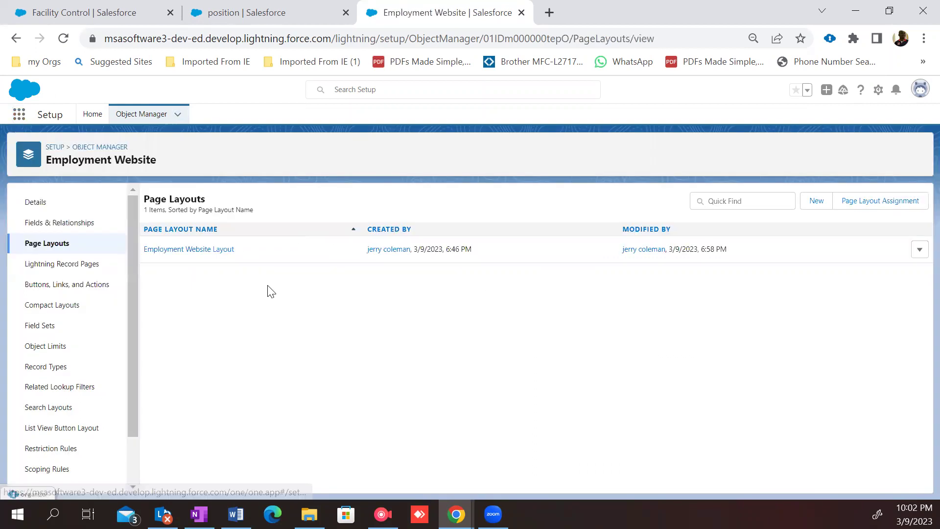
{"action": "left_click", "coordinate": [215, 250]}
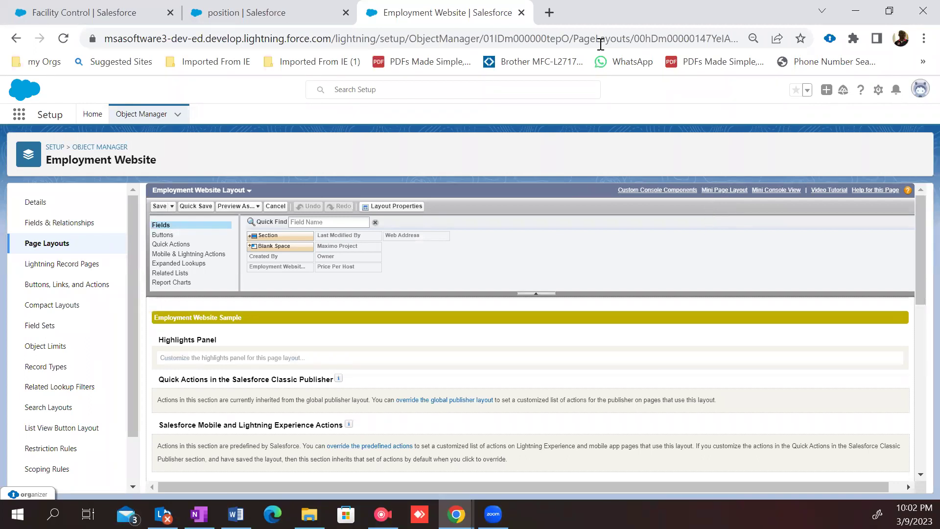
{"action": "left_click", "coordinate": [170, 273]}
{"action": "scroll", "coordinate": [210, 256], "scroll_direction": "down", "scroll_amount": 3}
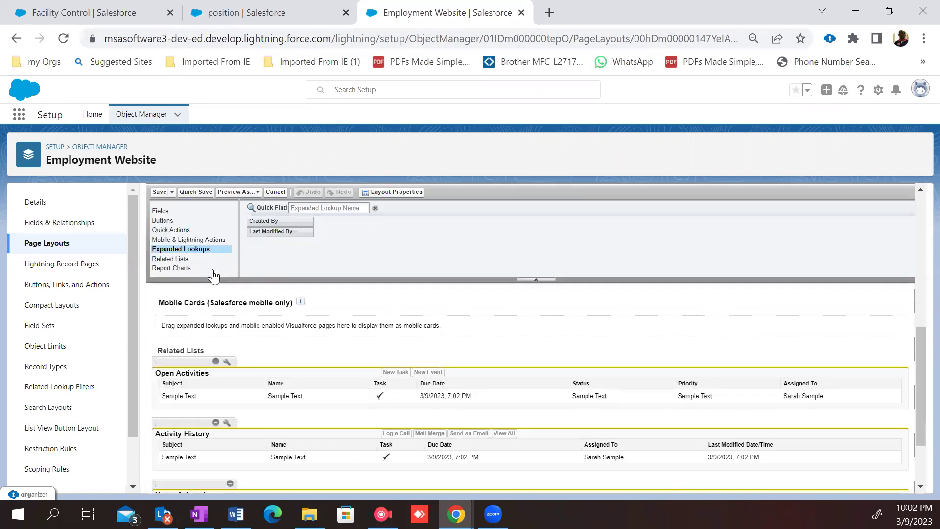
{"action": "scroll", "coordinate": [294, 353], "scroll_direction": "down", "scroll_amount": 5}
{"action": "scroll", "coordinate": [285, 387], "scroll_direction": "up", "scroll_amount": 2}
{"action": "scroll", "coordinate": [218, 387], "scroll_direction": "down", "scroll_amount": 2}
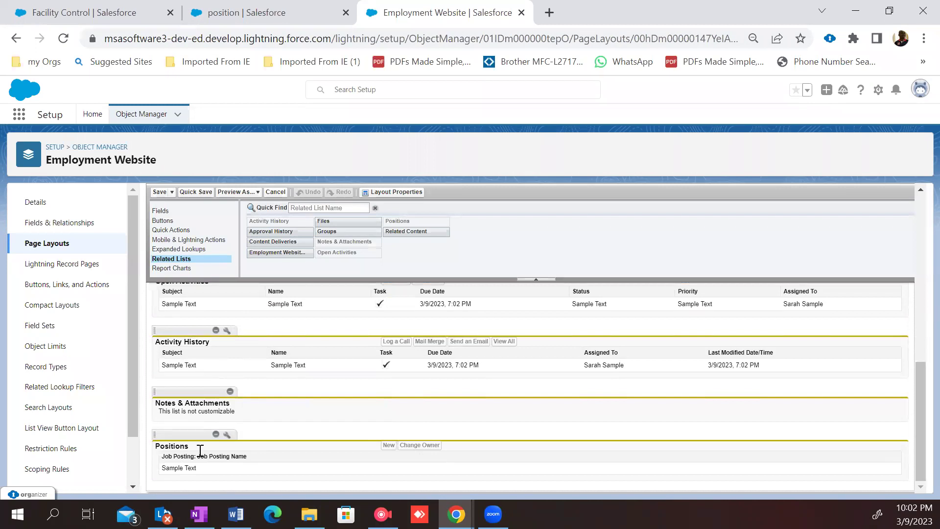
{"action": "left_click_drag", "start_coordinate": [184, 446], "coordinate": [160, 446]}
{"action": "left_click", "coordinate": [226, 434]}
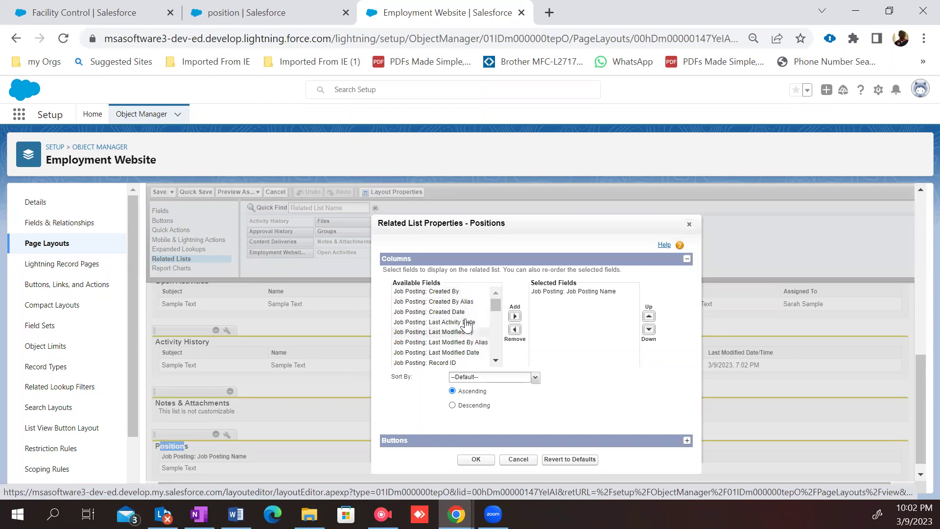
Step: Add the Job Posting: Created By and position: position Name columns to the Positions related list, placing position Name above Created By
{"action": "left_click", "coordinate": [458, 292]}
{"action": "left_click", "coordinate": [514, 316]}
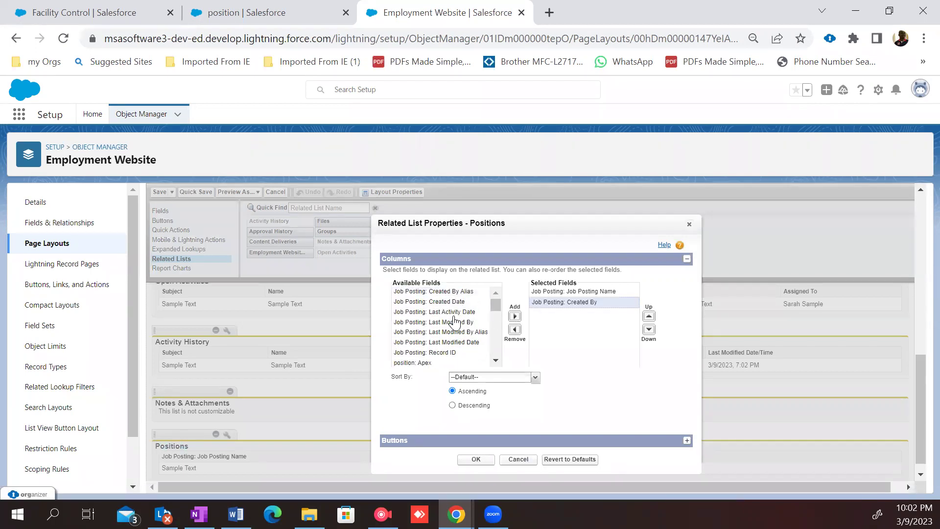
{"action": "scroll", "coordinate": [454, 321], "scroll_direction": "down", "scroll_amount": 2}
{"action": "scroll", "coordinate": [455, 321], "scroll_direction": "up", "scroll_amount": 2}
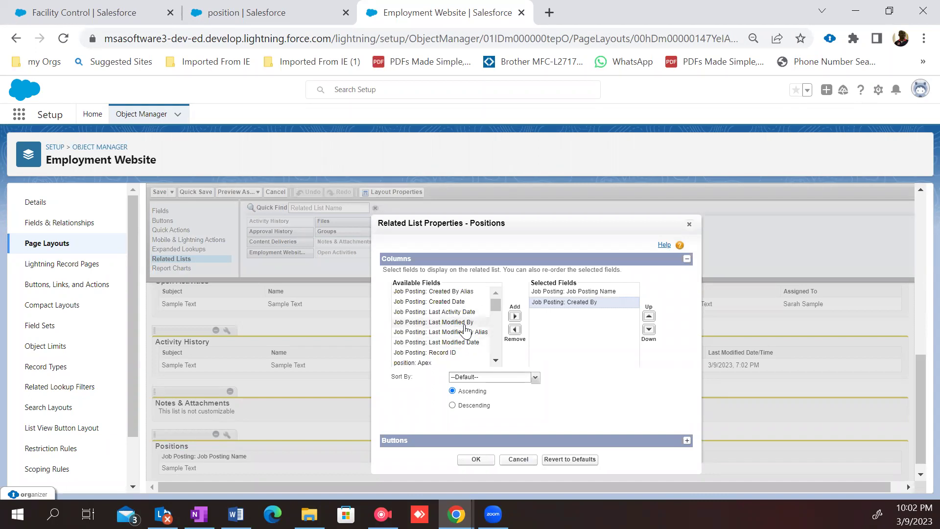
{"action": "scroll", "coordinate": [465, 335], "scroll_direction": "up", "scroll_amount": 3}
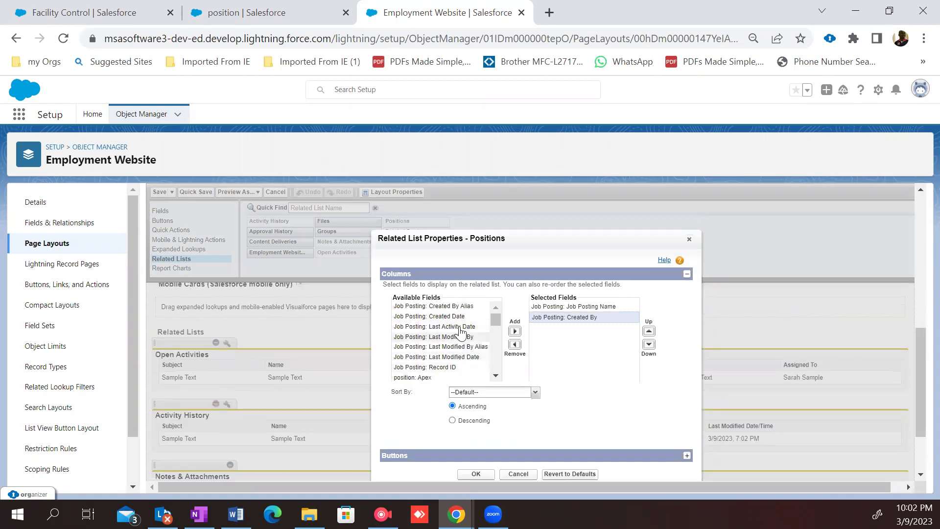
{"action": "scroll", "coordinate": [461, 362], "scroll_direction": "down", "scroll_amount": 2}
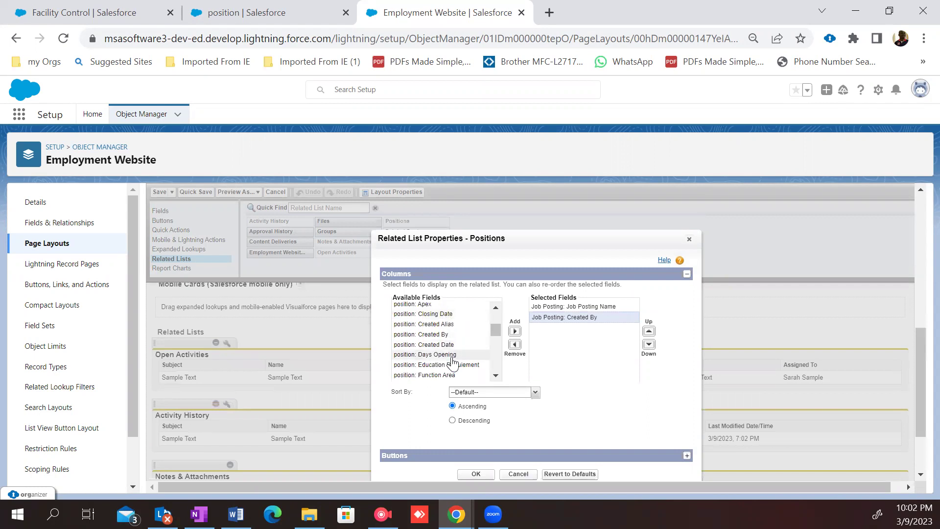
{"action": "scroll", "coordinate": [449, 372], "scroll_direction": "down", "scroll_amount": 3}
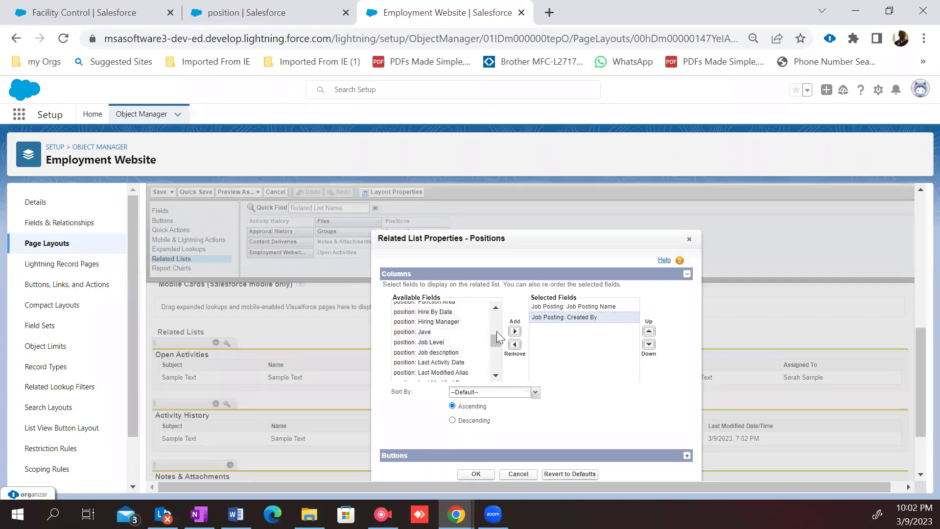
{"action": "left_click_drag", "start_coordinate": [497, 345], "coordinate": [498, 372]}
{"action": "left_click", "coordinate": [458, 377]}
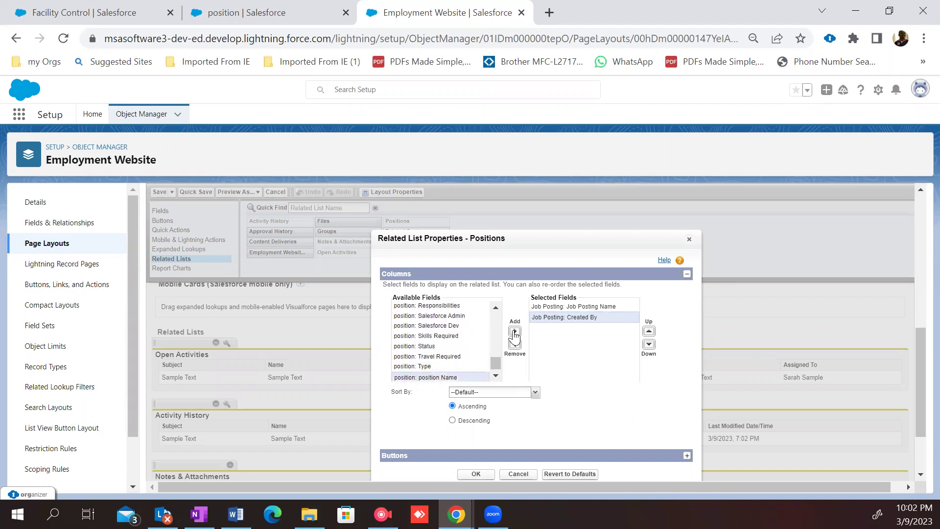
{"action": "left_click", "coordinate": [515, 331]}
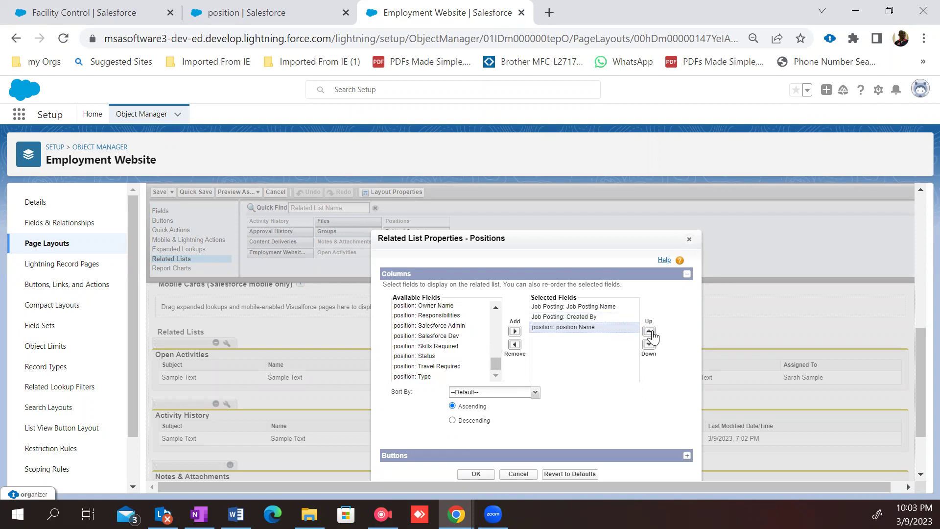
{"action": "left_click", "coordinate": [649, 331]}
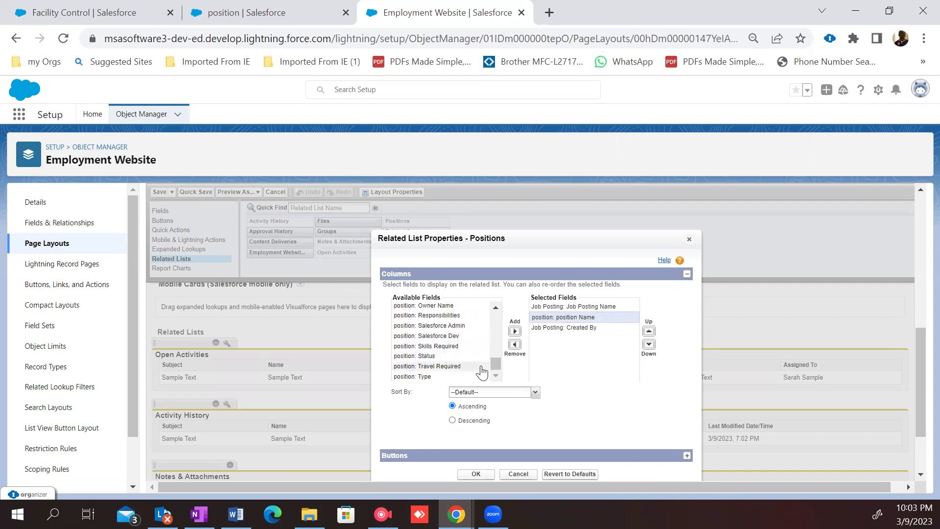
Step: Add the position: Status and position: Responsibilities columns to the Positions related list
{"action": "left_click", "coordinate": [435, 356]}
{"action": "left_click", "coordinate": [514, 331]}
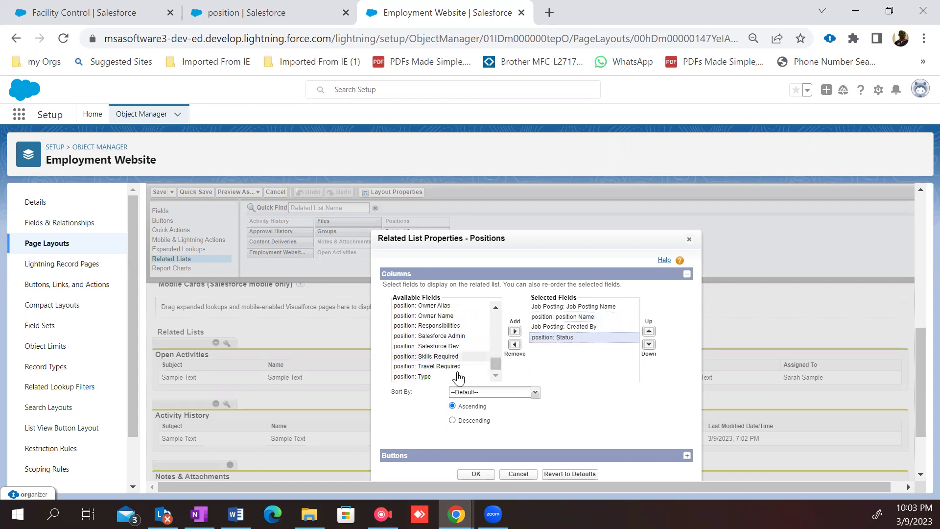
{"action": "left_click", "coordinate": [439, 325]}
{"action": "left_click", "coordinate": [515, 331]}
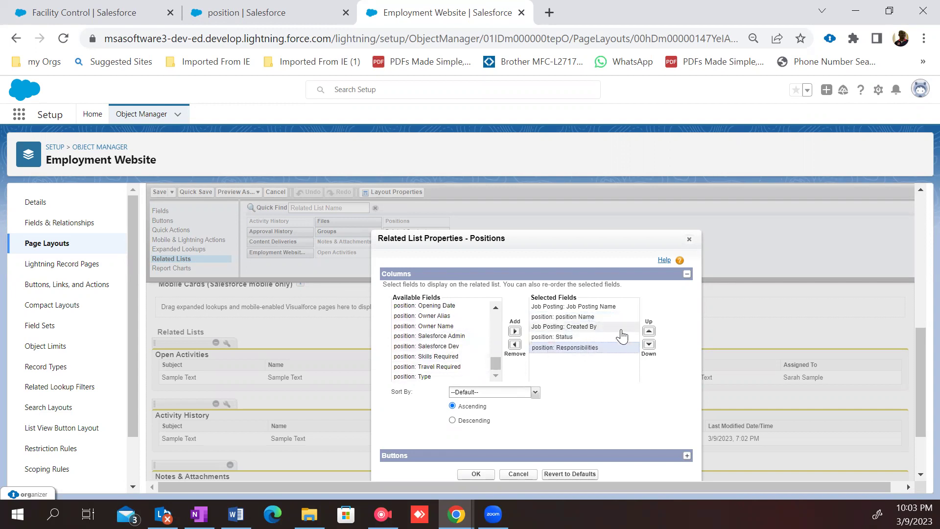
Step: Remove the Job Posting: Created By column from the Positions related list and save the Employment Website Layout
{"action": "left_click", "coordinate": [583, 326]}
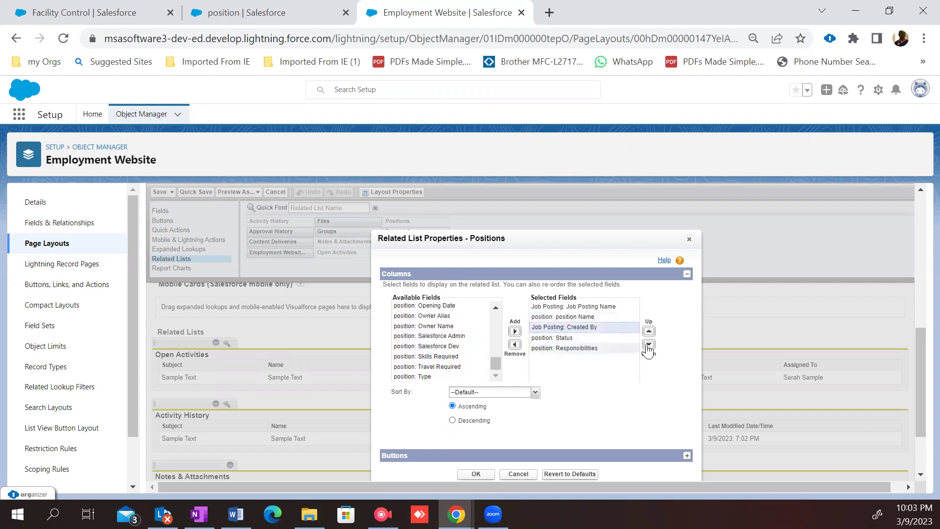
{"action": "left_click", "coordinate": [649, 344]}
{"action": "left_click", "coordinate": [649, 344]}
{"action": "left_click", "coordinate": [515, 344]}
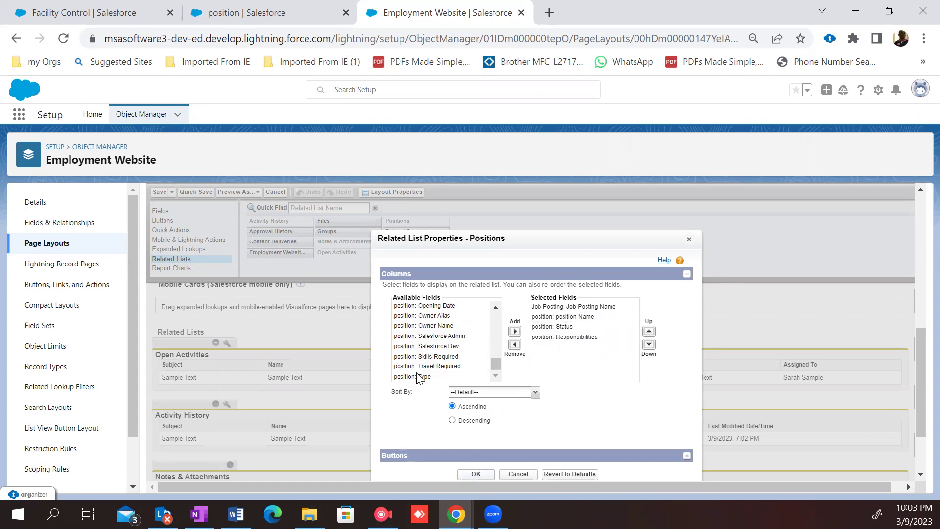
{"action": "key", "text": "Return"}
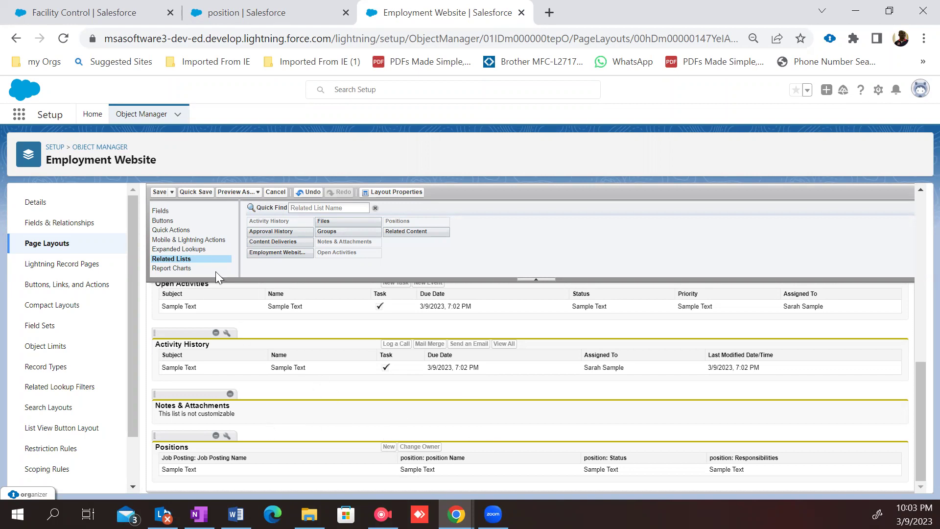
{"action": "left_click", "coordinate": [160, 192]}
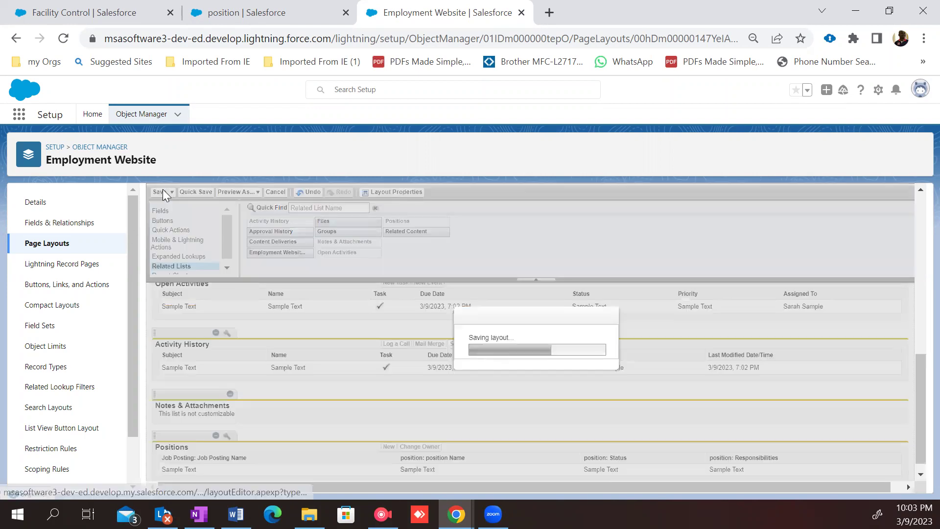
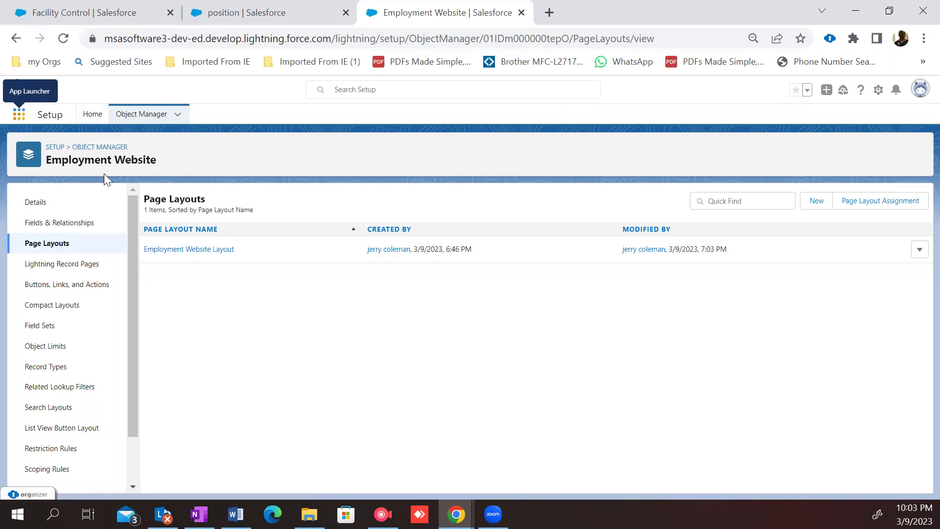
Step: Switch to the Recruitment app and open its Employment Websites list
{"action": "left_click", "coordinate": [19, 114]}
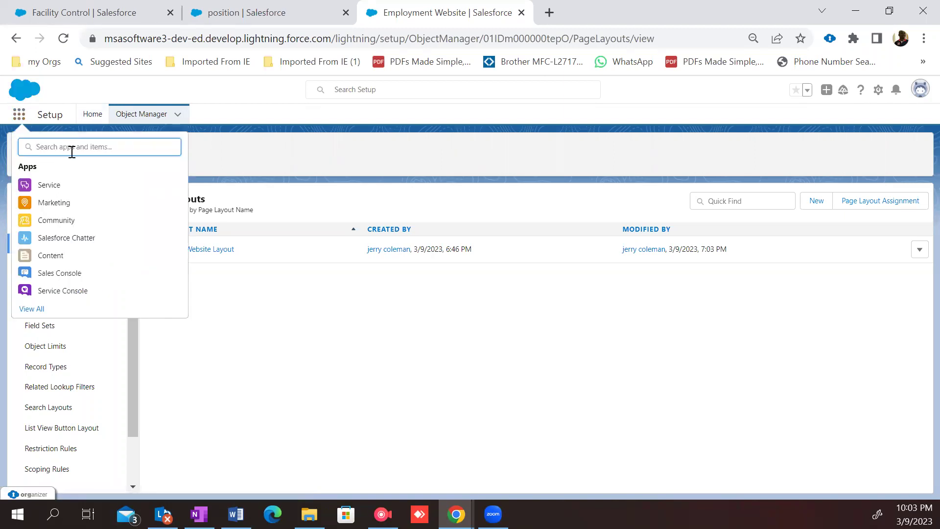
{"action": "type", "text": "rec"}
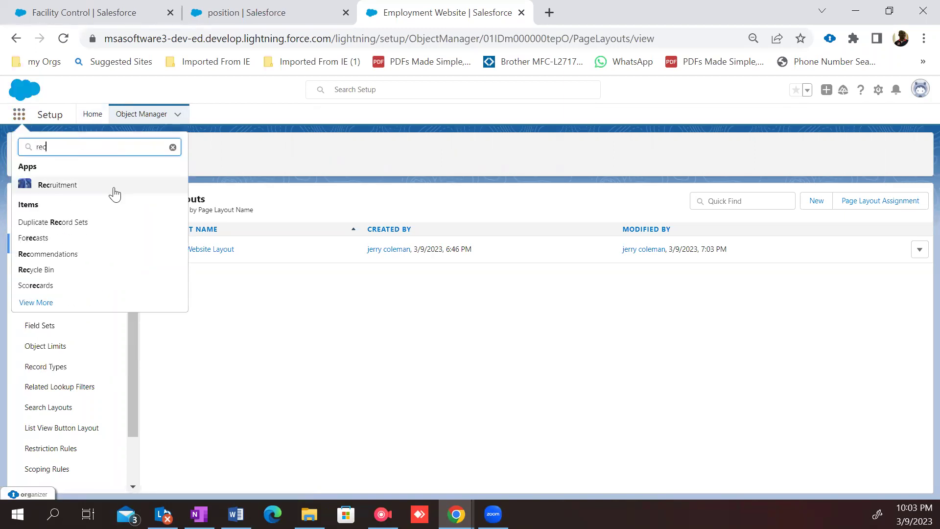
{"action": "left_click", "coordinate": [110, 184]}
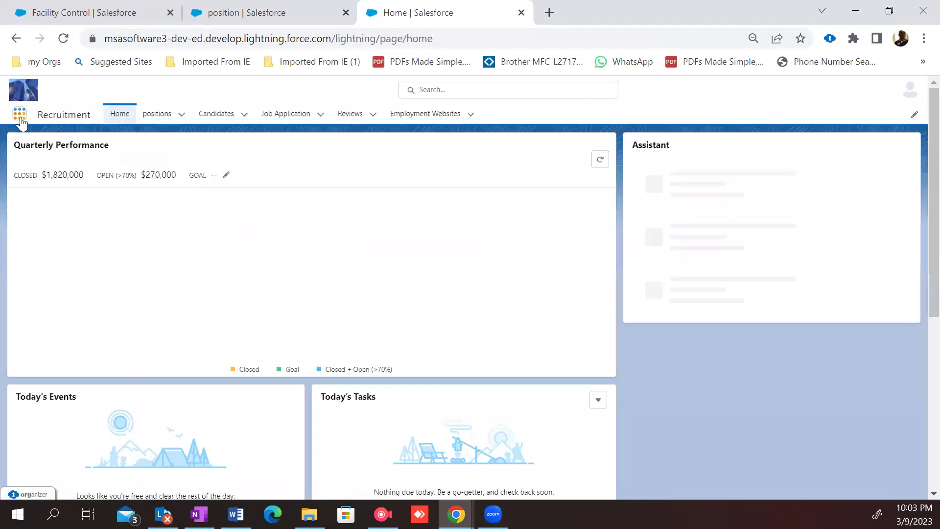
{"action": "left_click", "coordinate": [21, 121]}
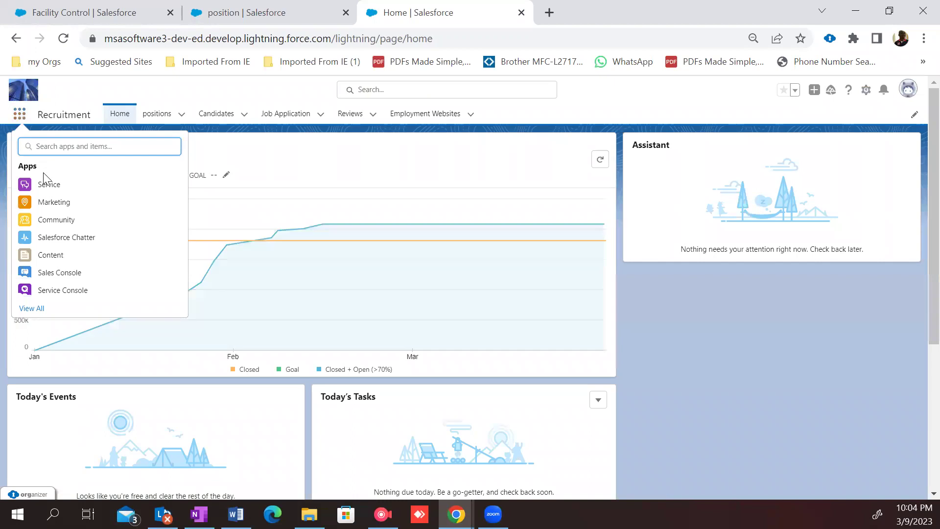
{"action": "scroll", "coordinate": [68, 196], "scroll_direction": "down", "scroll_amount": 2}
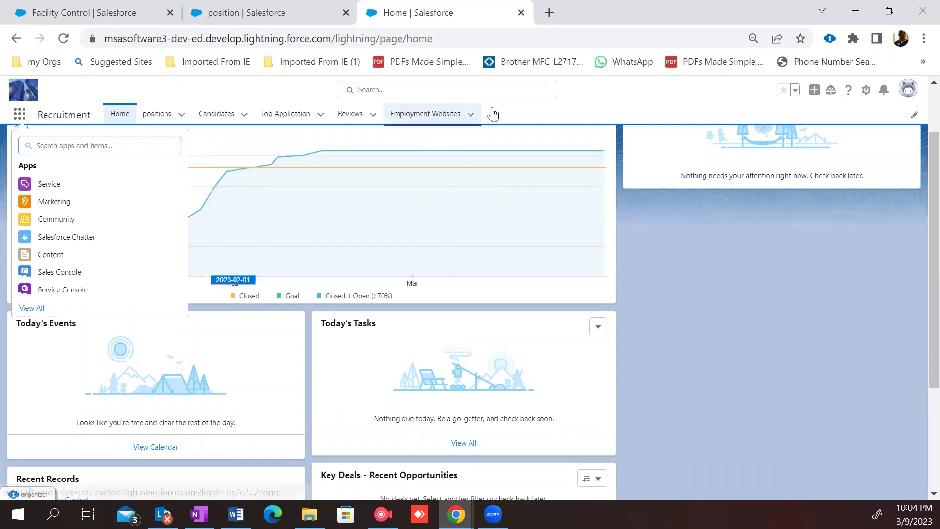
{"action": "left_click", "coordinate": [441, 114]}
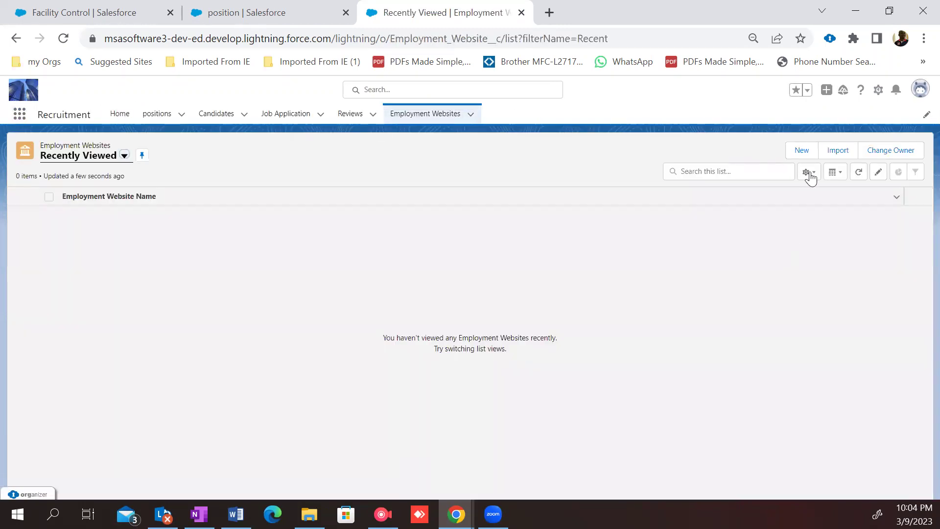
Step: Start a new Employment Website record named Indeed with the web address Indeed.com
{"action": "left_click", "coordinate": [802, 152]}
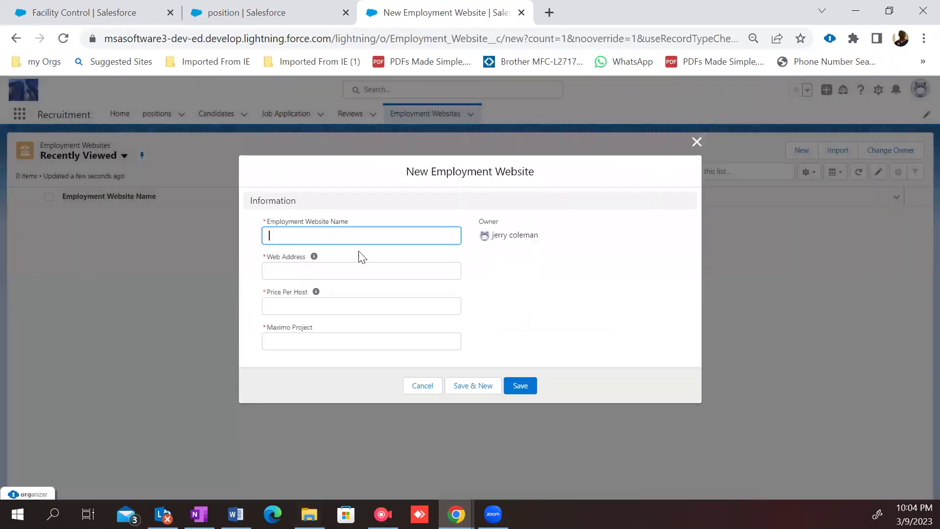
{"action": "left_click", "coordinate": [392, 237]}
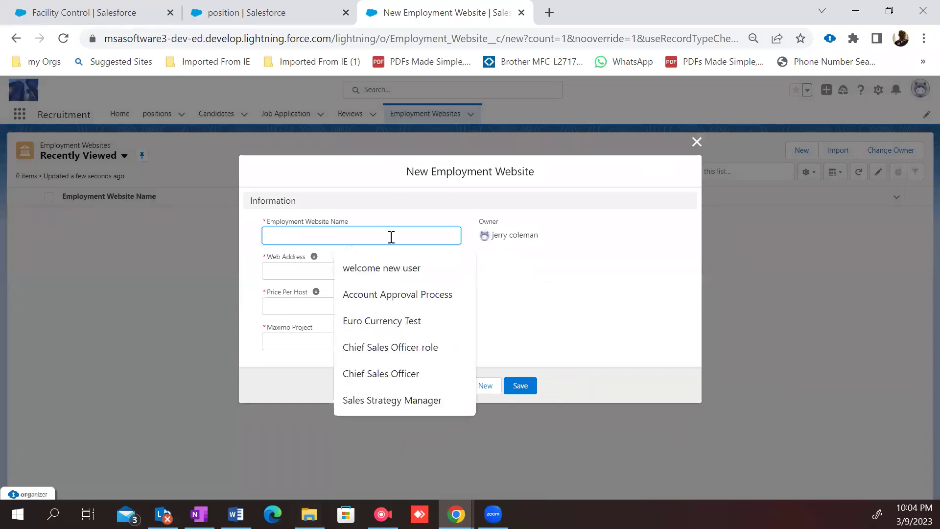
{"action": "type", "text": "Indeed"}
{"action": "left_click", "coordinate": [322, 272]}
{"action": "double_click", "coordinate": [328, 237]}
{"action": "key", "text": "ctrl+c"}
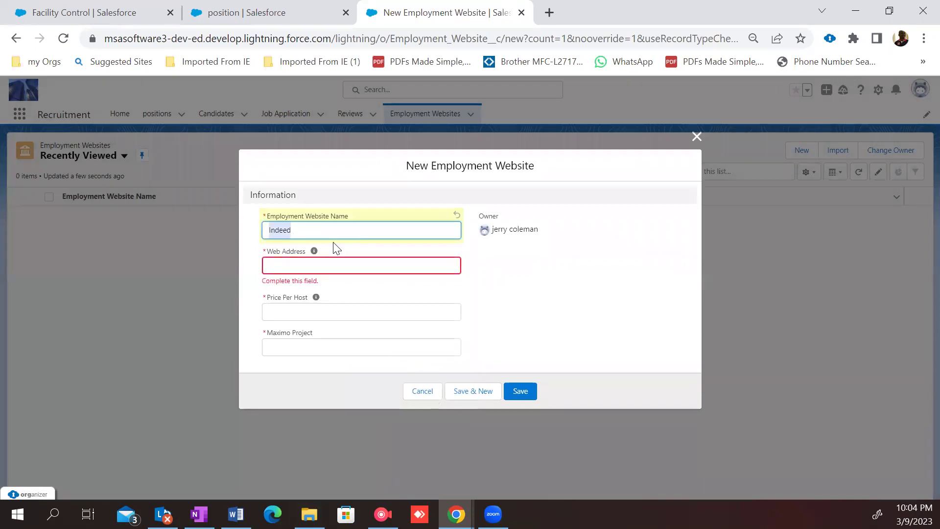
{"action": "left_click", "coordinate": [340, 268]}
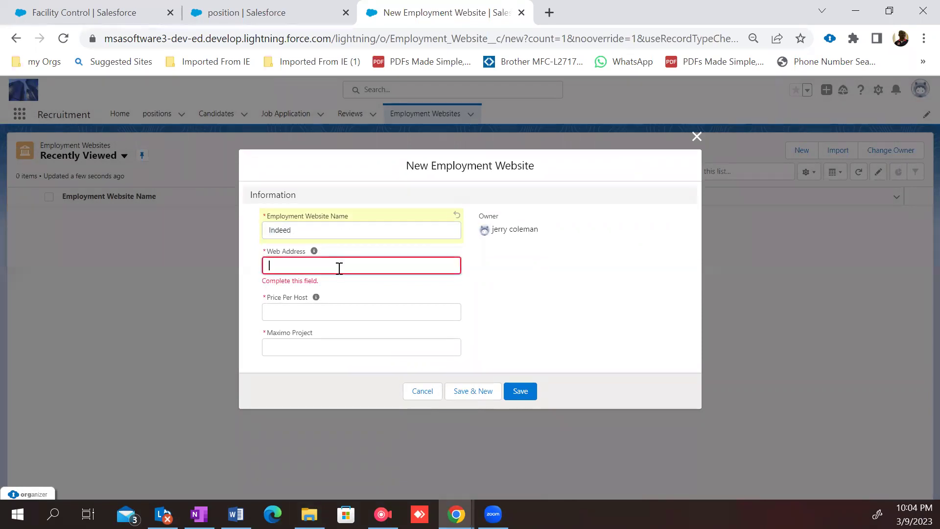
{"action": "key", "text": "ctrl+v"}
Step: Set Price Per Host to $20.00 and Maximo Project to $22.00, and save the Indeed record
{"action": "left_click", "coordinate": [358, 319]}
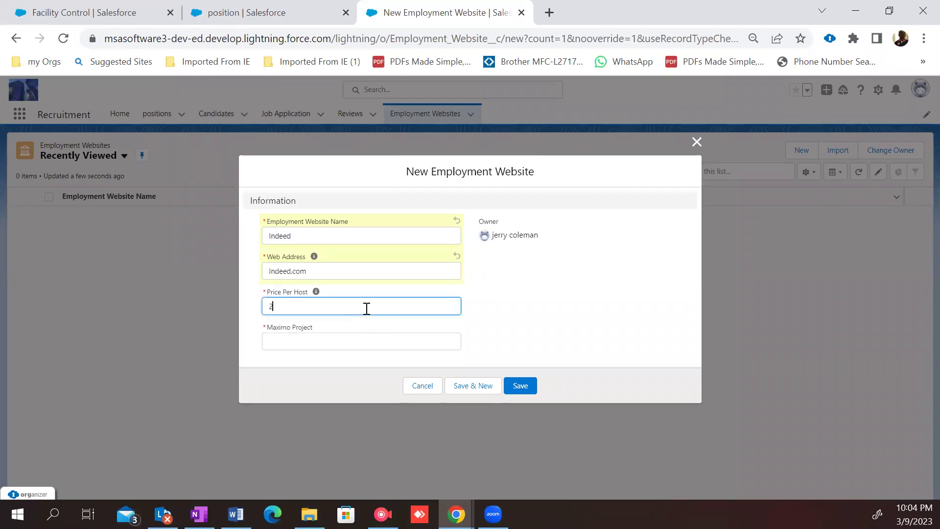
{"action": "left_click", "coordinate": [369, 344]}
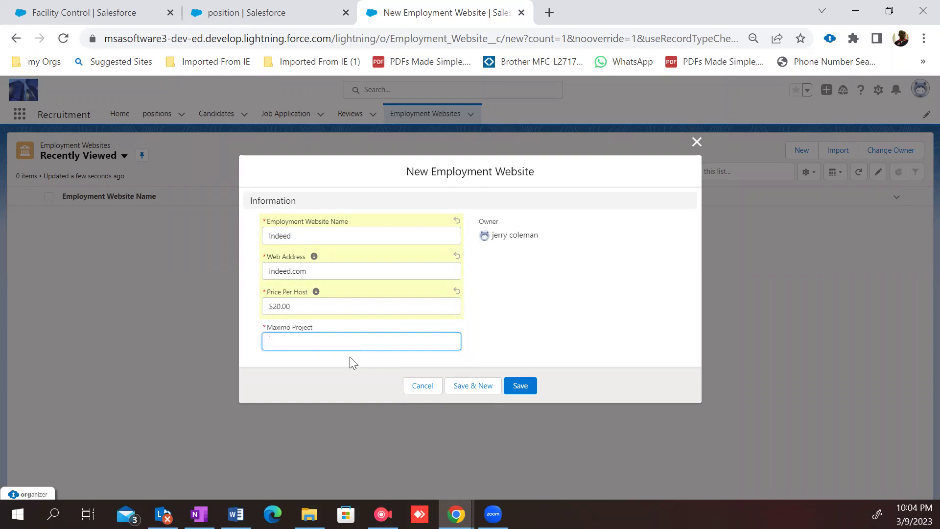
{"action": "type", "text": "22"}
{"action": "left_click", "coordinate": [514, 266]}
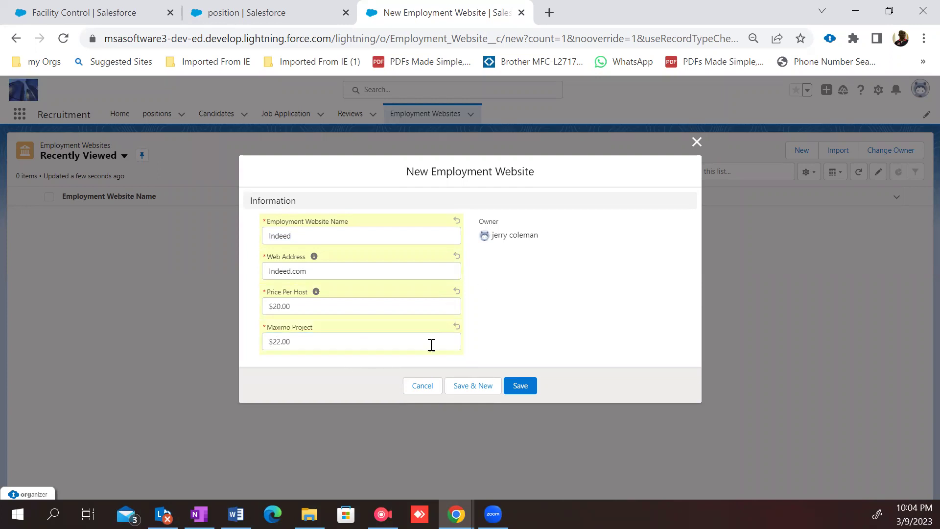
{"action": "left_click", "coordinate": [519, 385]}
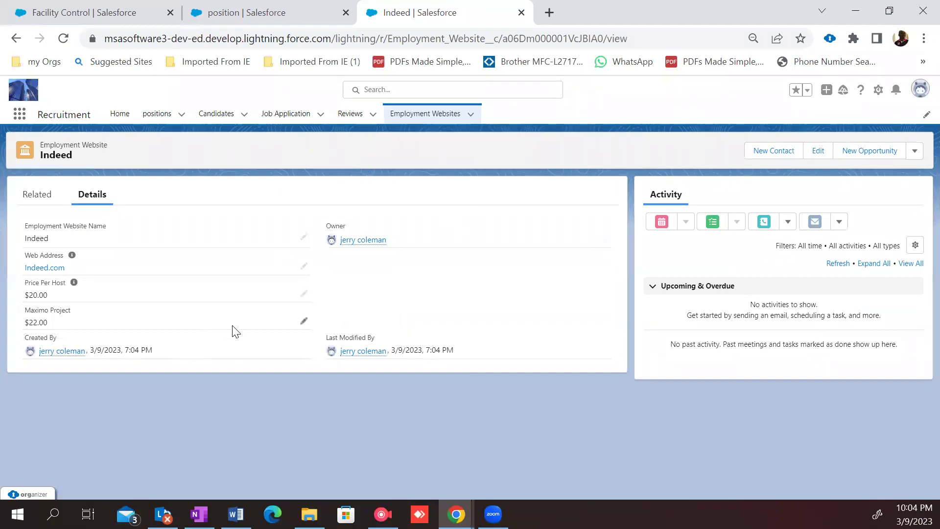
Step: Open the Employment Website object's Maximo Project field for editing in Object Manager
{"action": "left_click", "coordinate": [303, 321]}
{"action": "left_click", "coordinate": [254, 13]}
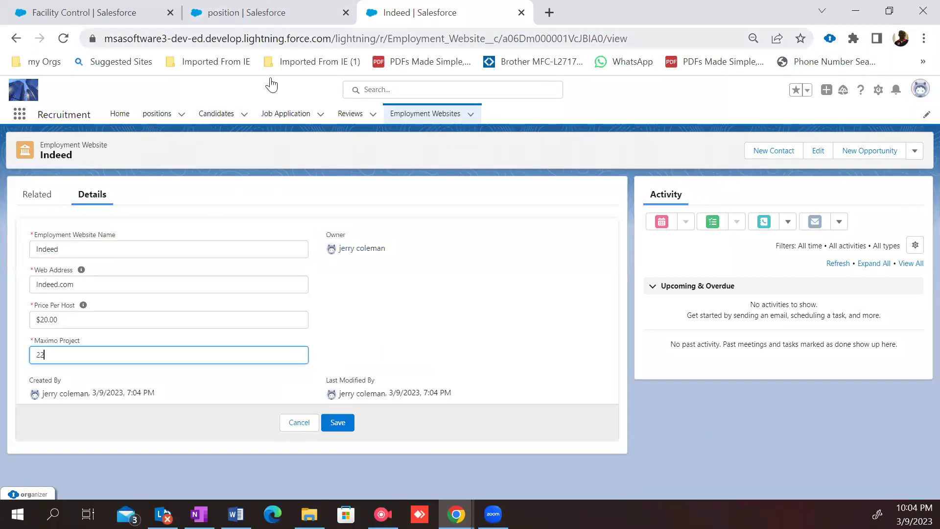
{"action": "left_click", "coordinate": [177, 113]}
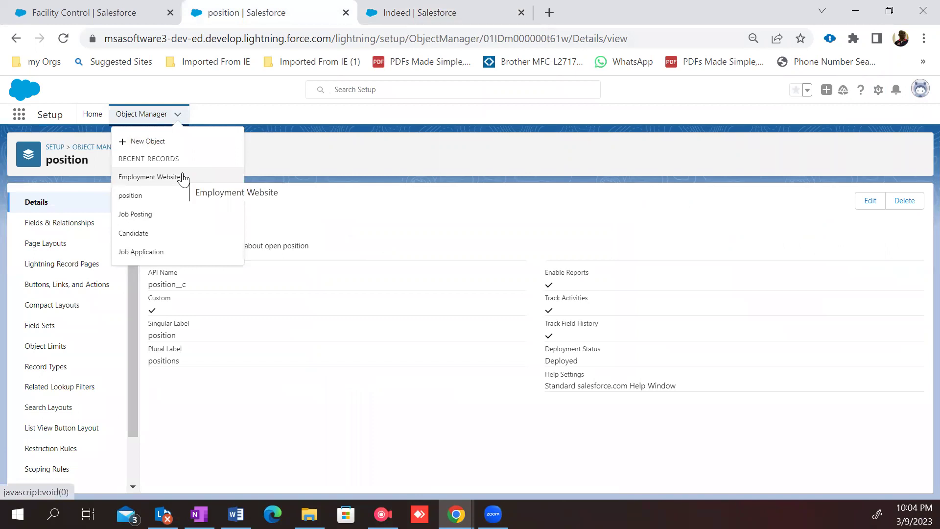
{"action": "left_click", "coordinate": [162, 177]}
{"action": "left_click", "coordinate": [78, 221]}
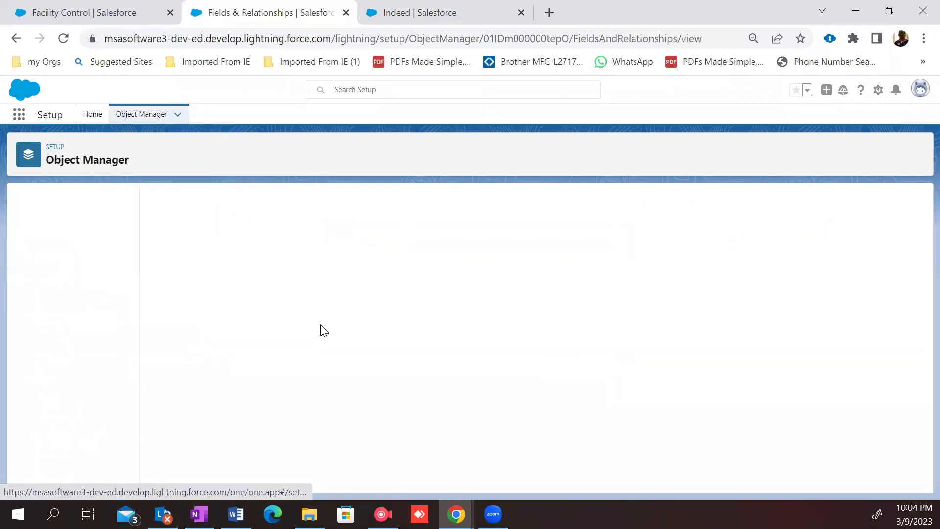
{"action": "left_click", "coordinate": [171, 317]}
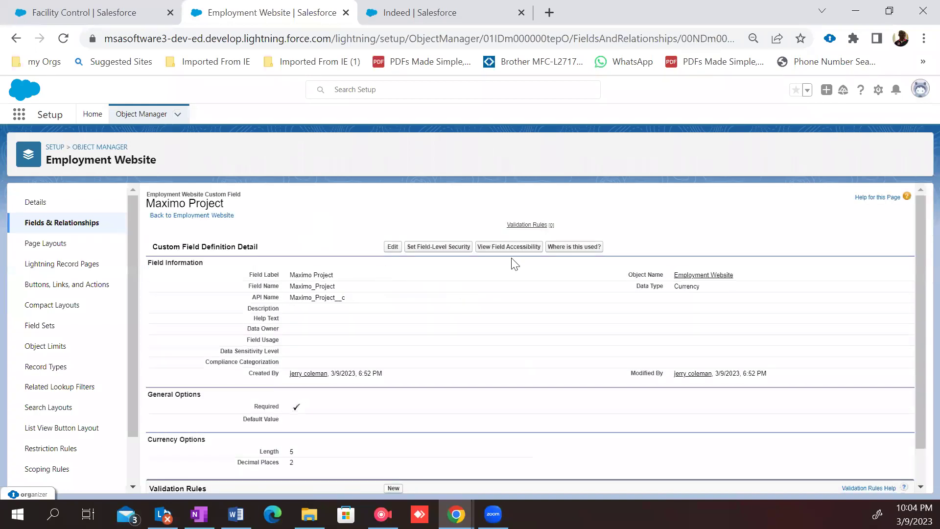
{"action": "left_click", "coordinate": [393, 247]}
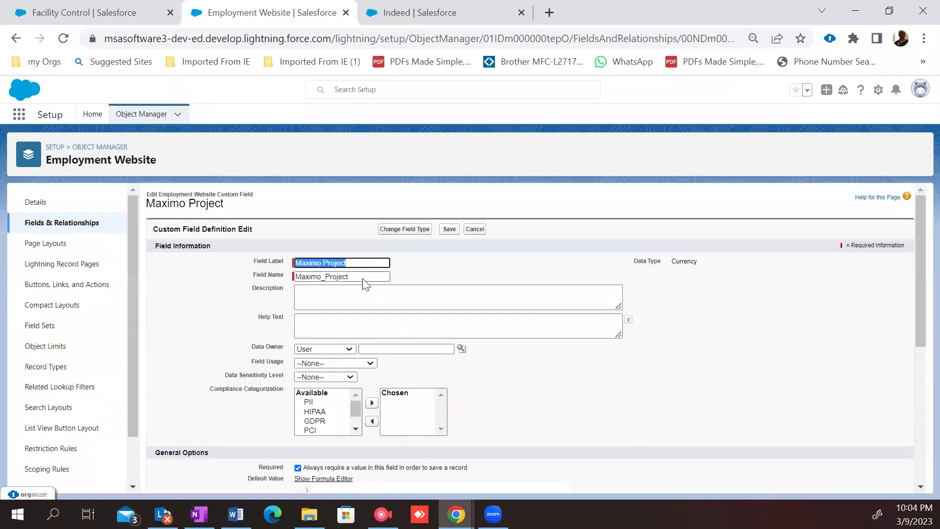
Step: Set the field label to Maximum Budget and the field name to Maximum_Budget, accepting the label and name changes
{"action": "type", "text": "Maximum"}
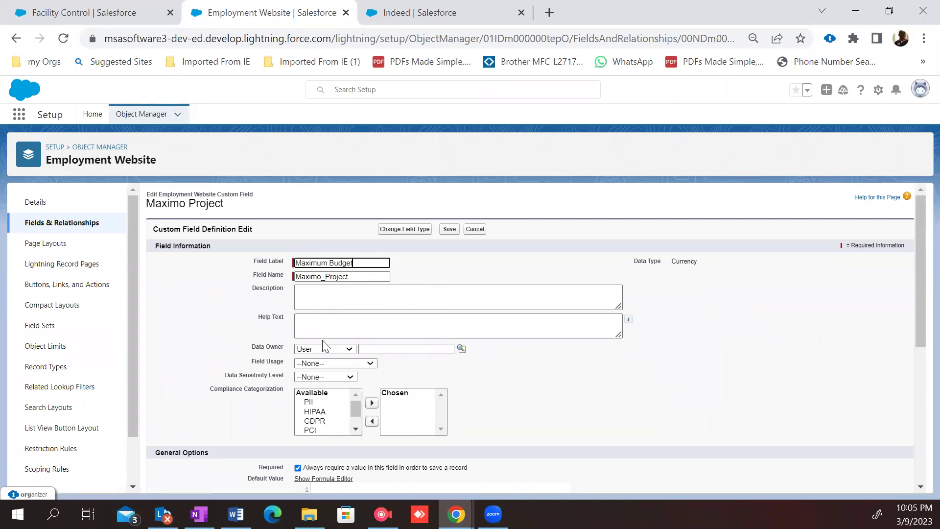
{"action": "key", "text": "Tab"}
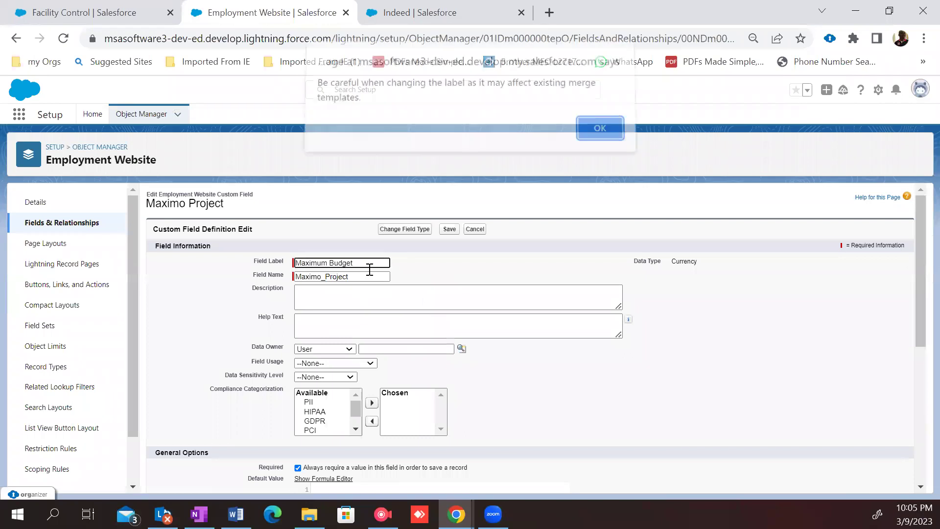
{"action": "left_click", "coordinate": [598, 135]}
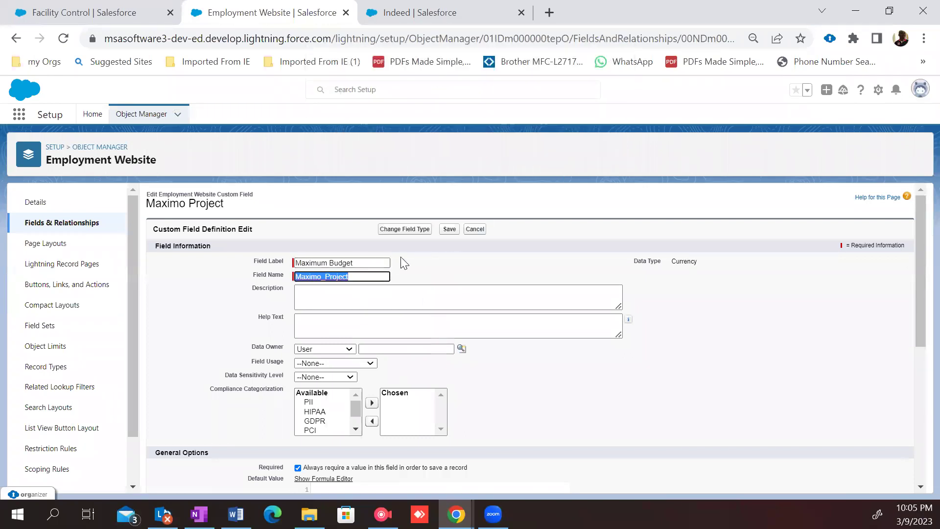
{"action": "left_click", "coordinate": [365, 274]}
{"action": "double_click", "coordinate": [366, 275]}
{"action": "type", "text": "Maximum"}
{"action": "scroll", "coordinate": [504, 332], "scroll_direction": "down", "scroll_amount": 5}
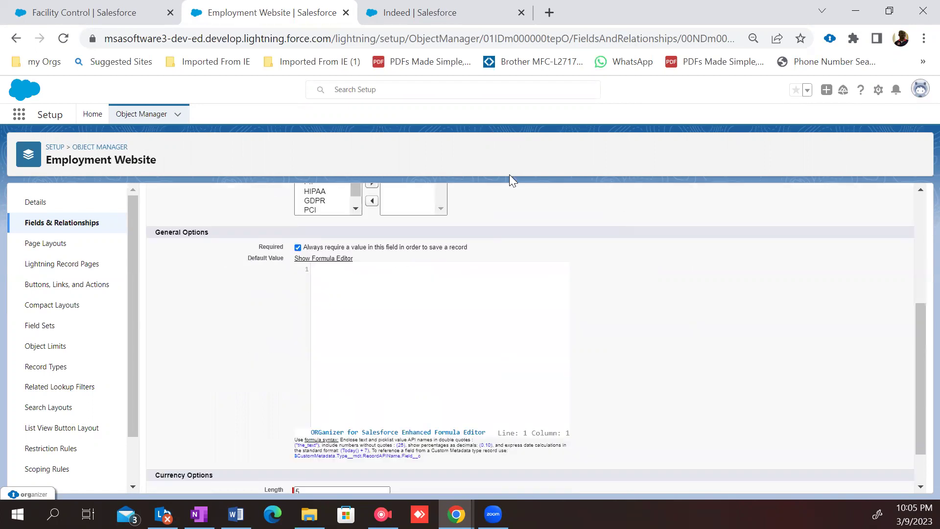
{"action": "scroll", "coordinate": [694, 218], "scroll_direction": "up", "scroll_amount": 5}
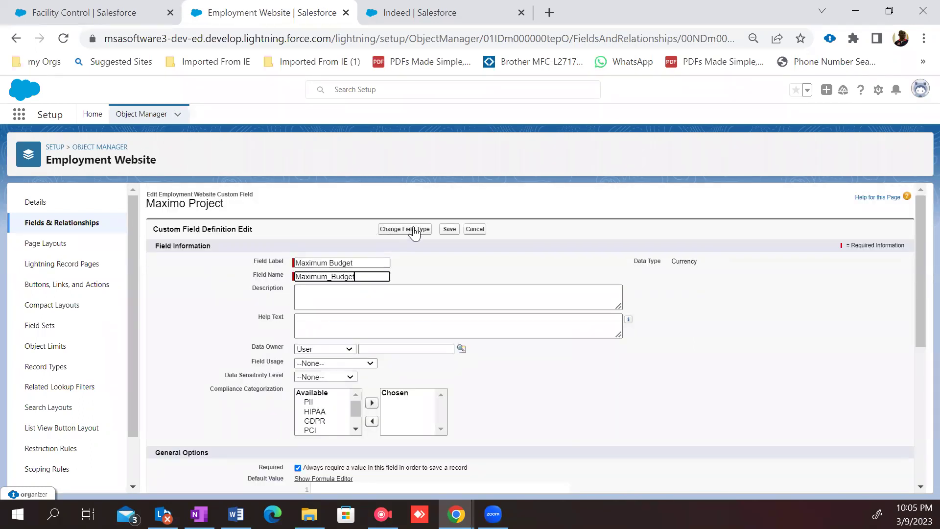
{"action": "left_click", "coordinate": [448, 229]}
{"action": "left_click", "coordinate": [596, 132]}
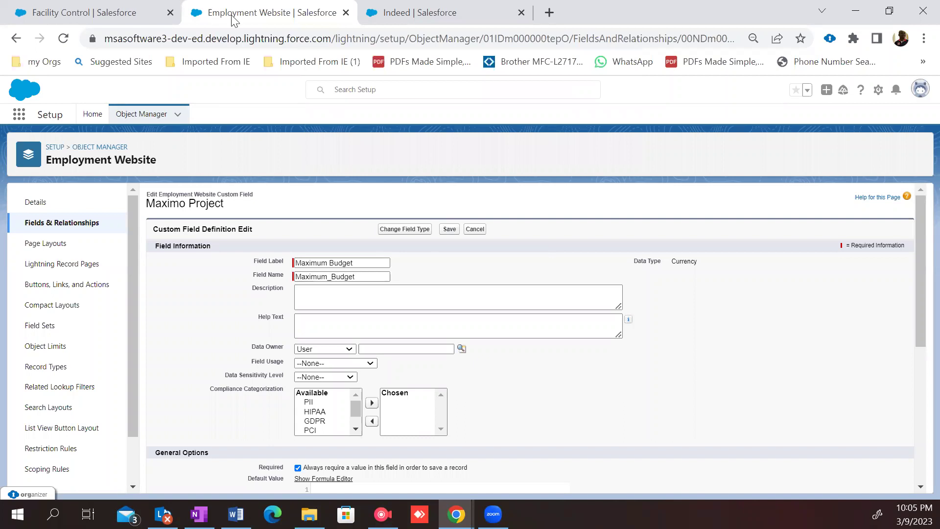
Step: Reload the Indeed record and reopen it from the Employment Websites list to check the renamed field's label
{"action": "left_click", "coordinate": [363, 8]}
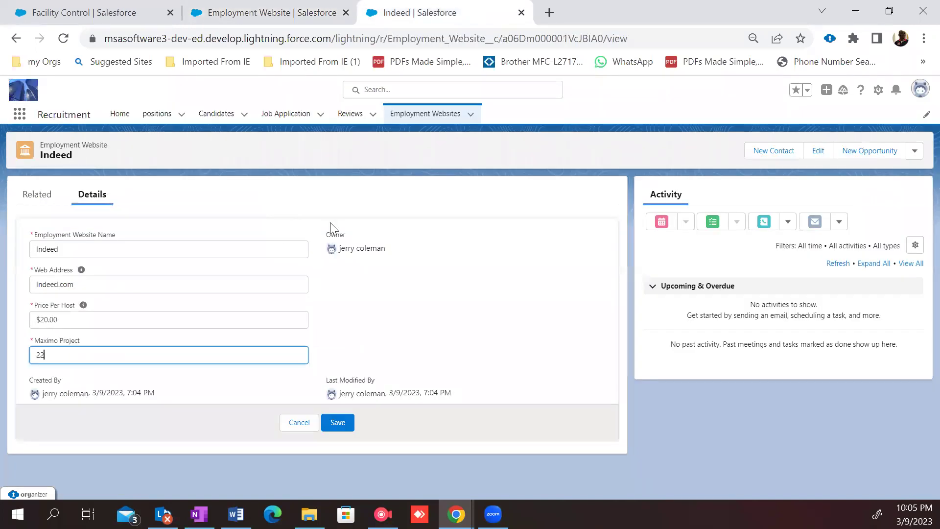
{"action": "key", "text": "F5"}
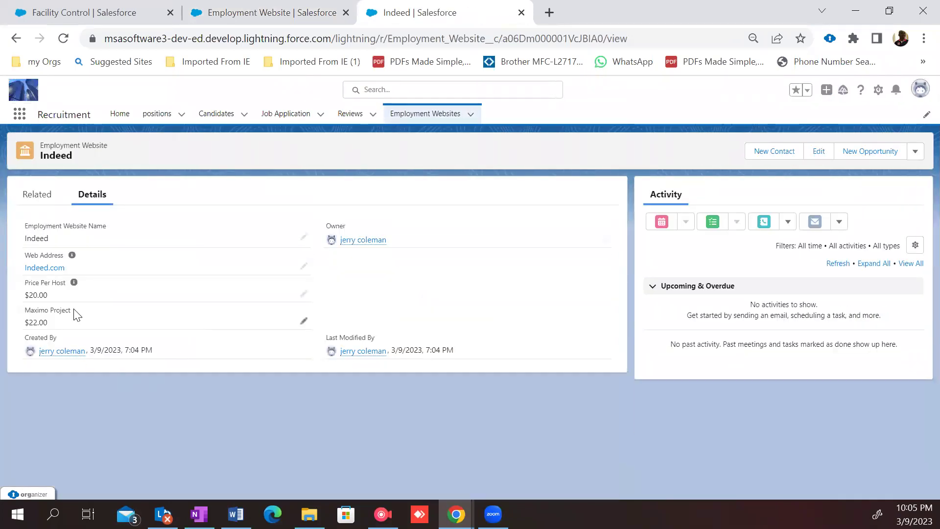
{"action": "double_click", "coordinate": [239, 321]}
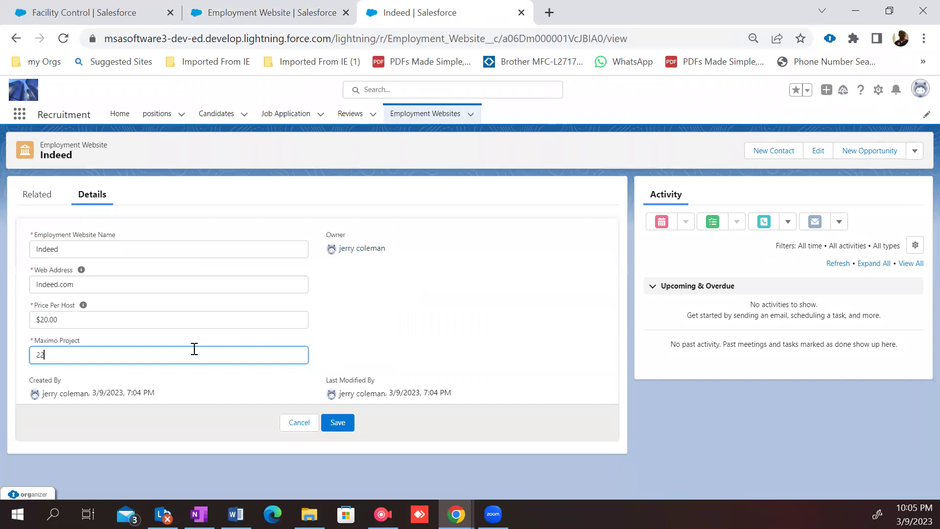
{"action": "left_click", "coordinate": [378, 118]}
{"action": "left_click", "coordinate": [441, 117]}
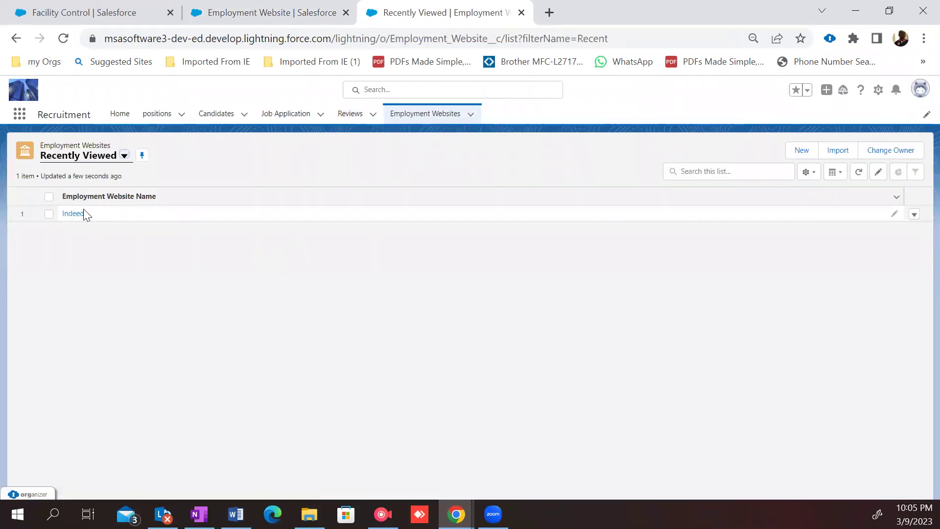
{"action": "left_click", "coordinate": [83, 212]}
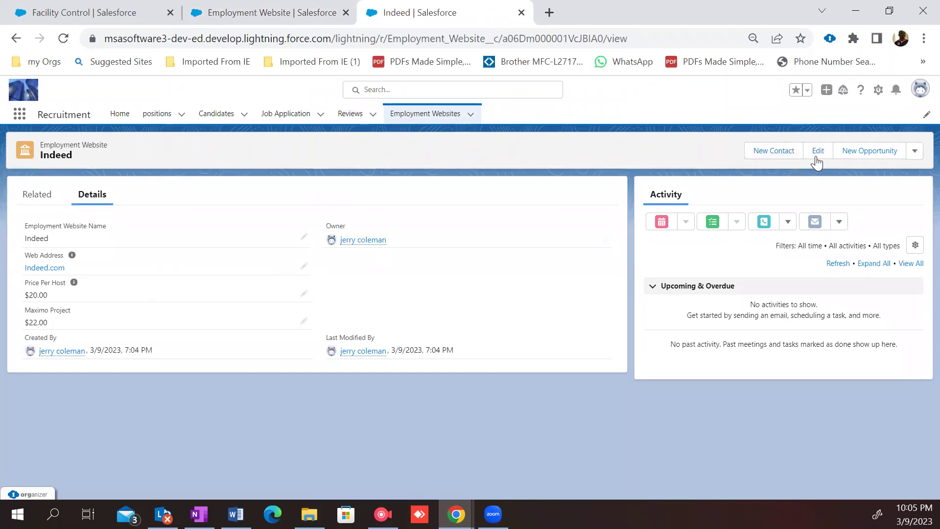
{"action": "left_click", "coordinate": [916, 155]}
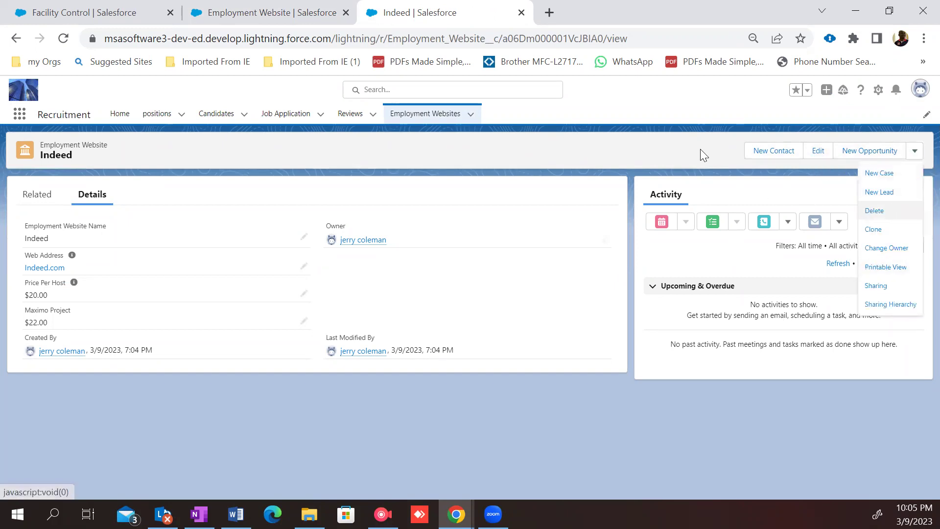
Step: Save the Maximum Budget field definition in Setup and reload the Indeed record
{"action": "left_click", "coordinate": [268, 10]}
{"action": "left_click", "coordinate": [115, 6]}
{"action": "left_click", "coordinate": [224, 10]}
{"action": "left_click", "coordinate": [444, 229]}
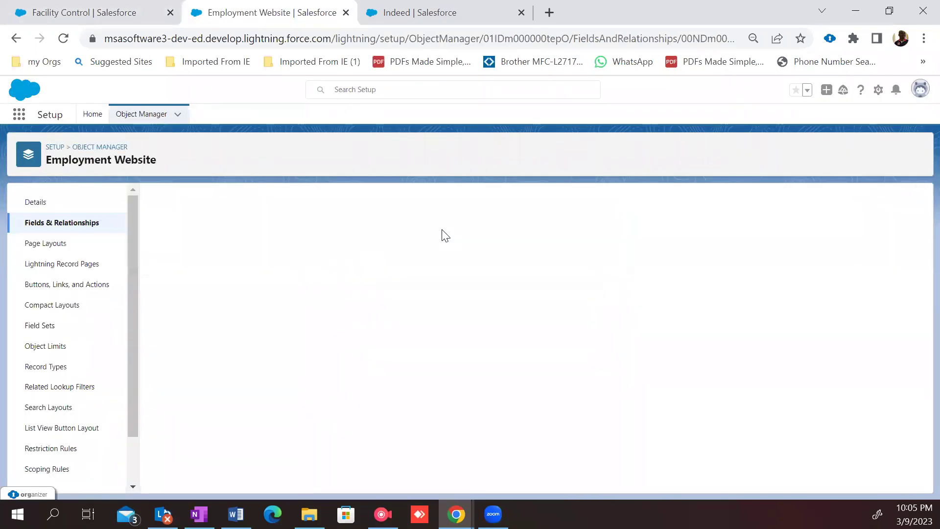
{"action": "left_click", "coordinate": [418, 3]}
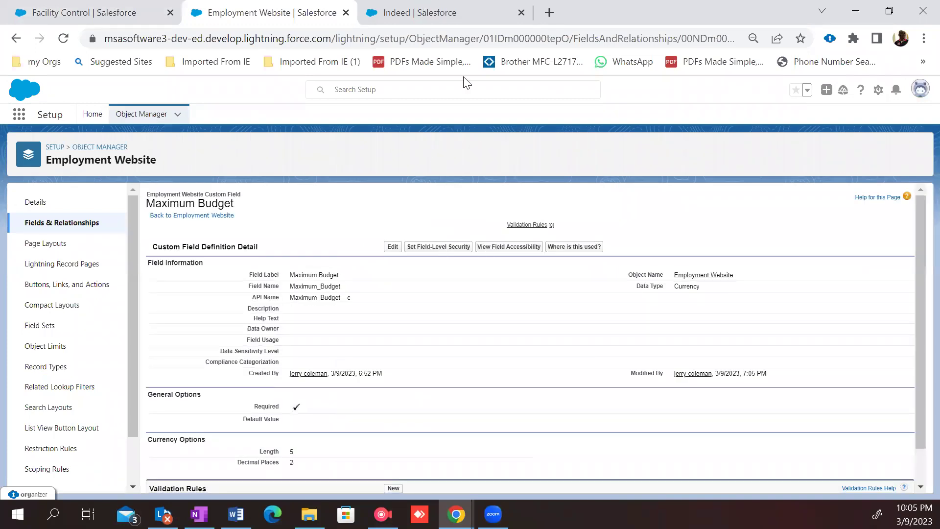
{"action": "key", "text": "F5"}
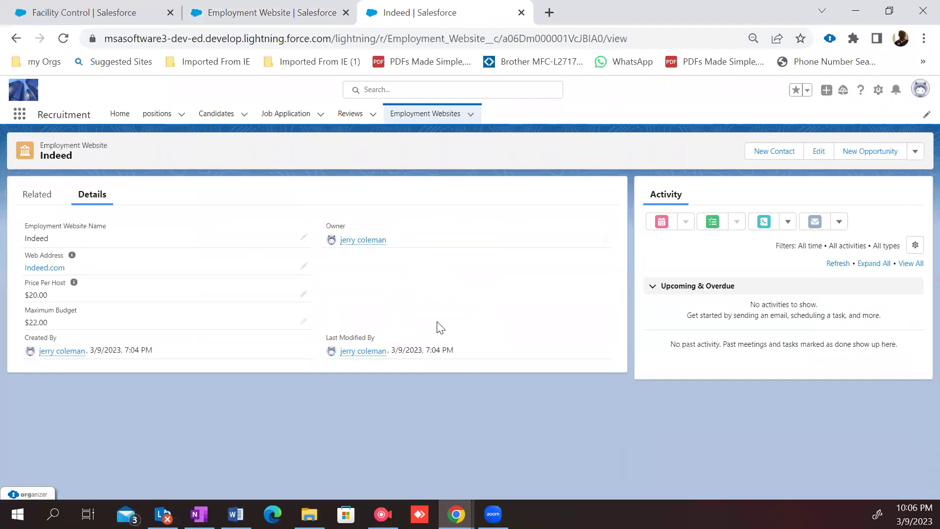
Step: Try to raise the Indeed record's Maximum Budget to 22000 and save the record
{"action": "left_click", "coordinate": [303, 322]}
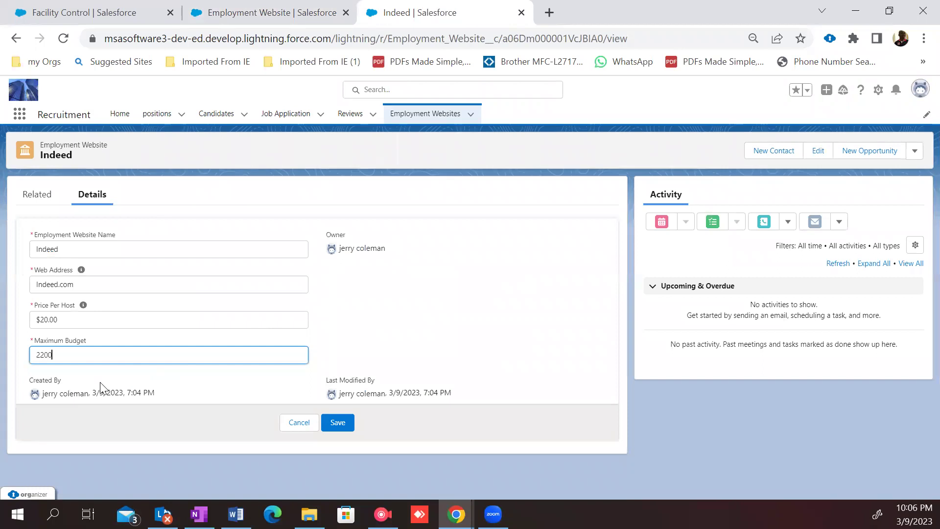
{"action": "type", "text": "000"}
{"action": "left_click", "coordinate": [337, 422]}
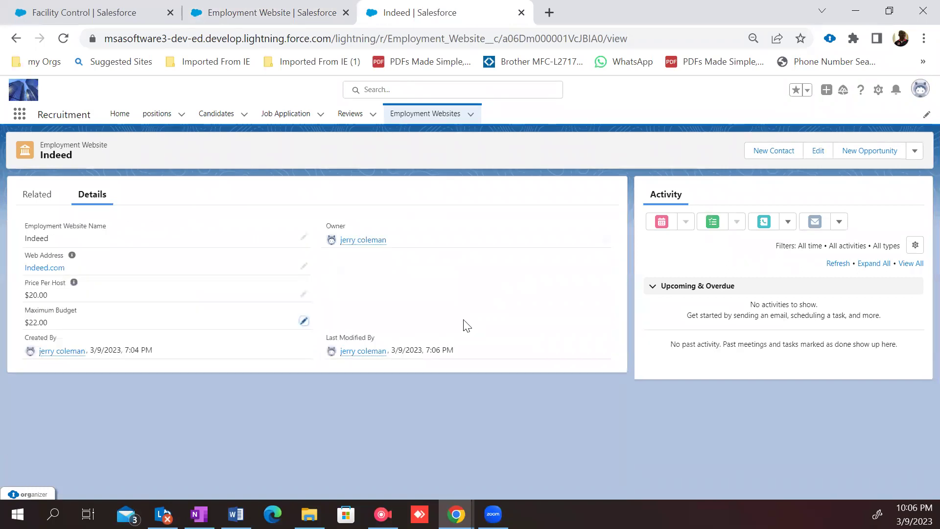
{"action": "left_click", "coordinate": [304, 323]}
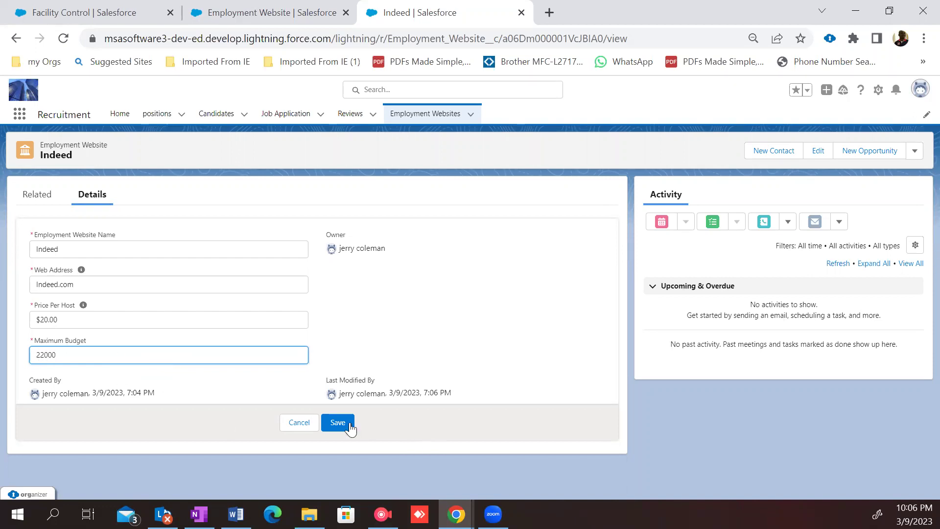
{"action": "key", "text": "BackSpace"}
{"action": "left_click", "coordinate": [338, 423]}
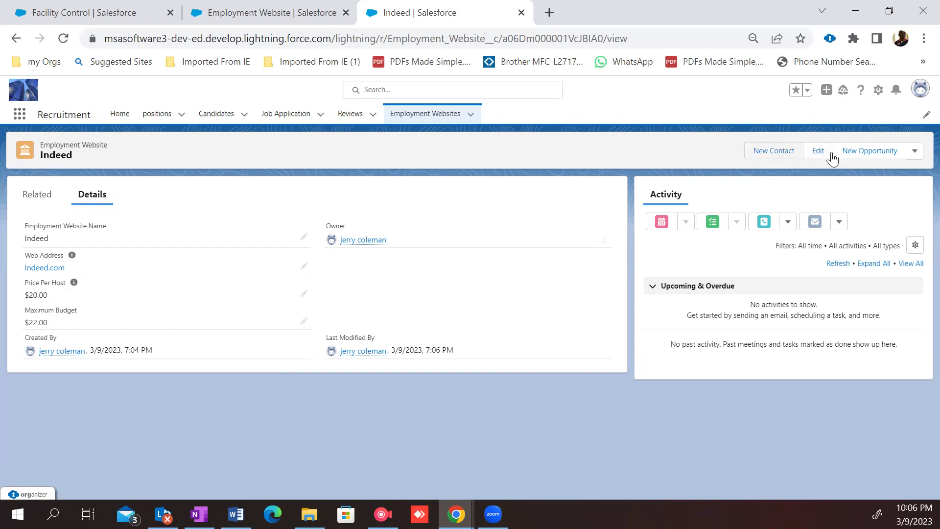
{"action": "left_click", "coordinate": [915, 151]}
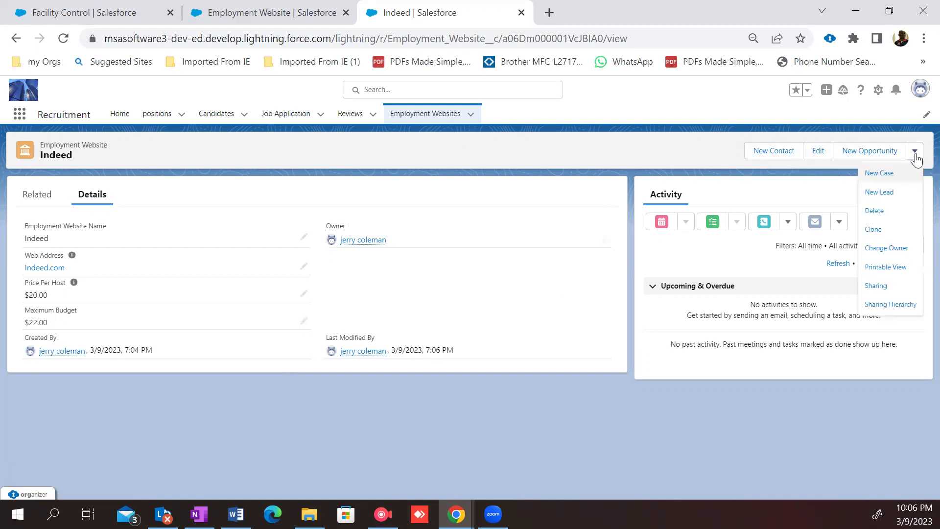
{"action": "left_click", "coordinate": [915, 151]}
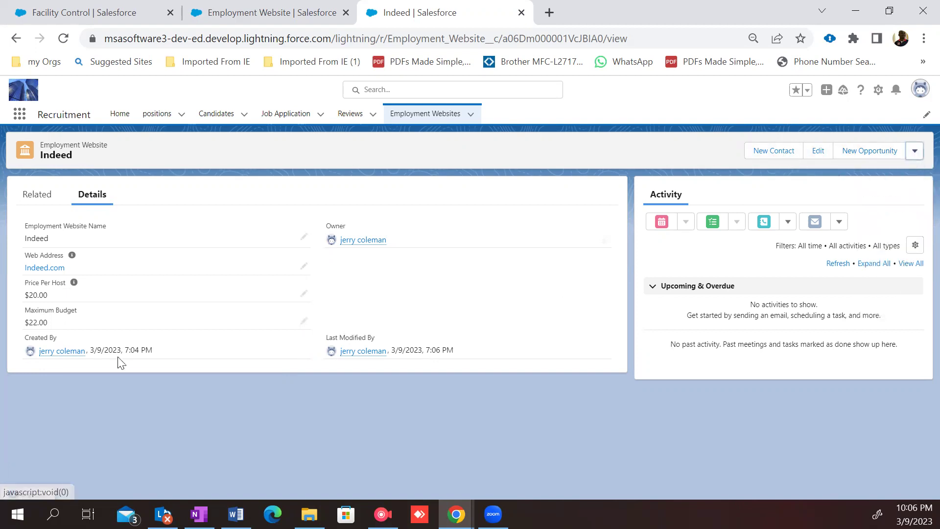
{"action": "left_click_drag", "start_coordinate": [77, 310], "coordinate": [43, 313]}
{"action": "left_click", "coordinate": [86, 313]}
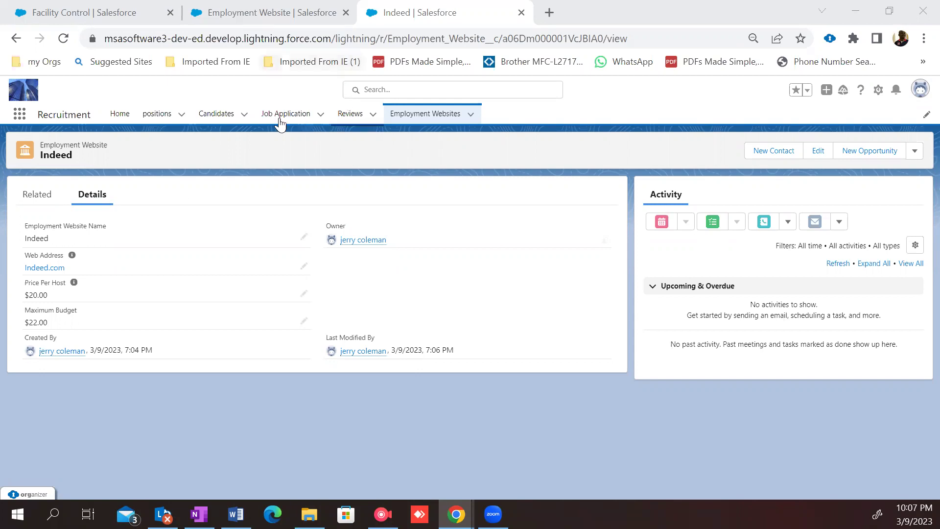
Step: Look through the positions, Employment Websites, Job Application, Reviews and Candidates lists of the Recruitment app
{"action": "left_click", "coordinate": [150, 115]}
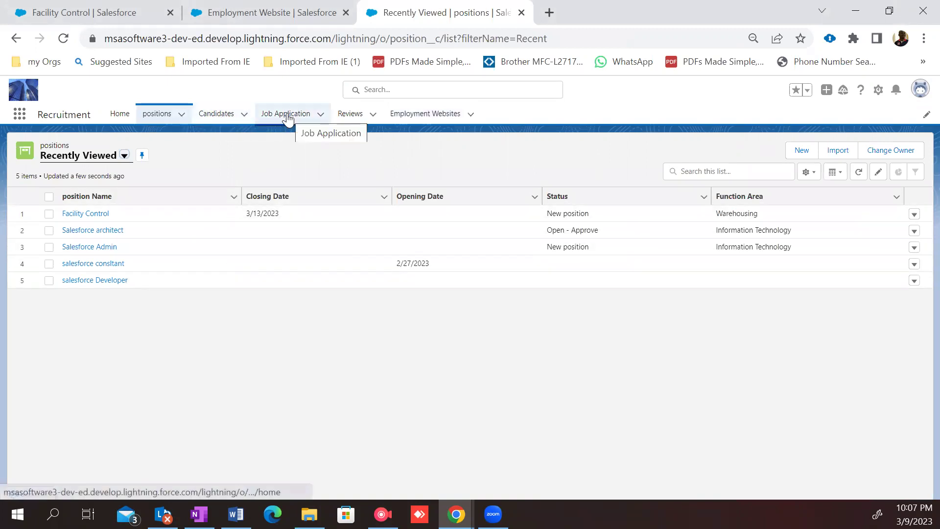
{"action": "left_click", "coordinate": [410, 116]}
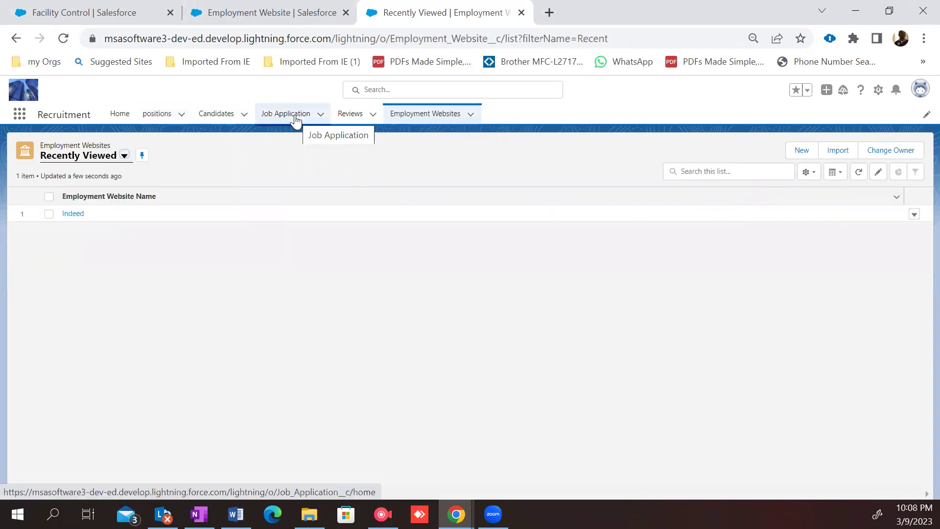
{"action": "left_click", "coordinate": [294, 114]}
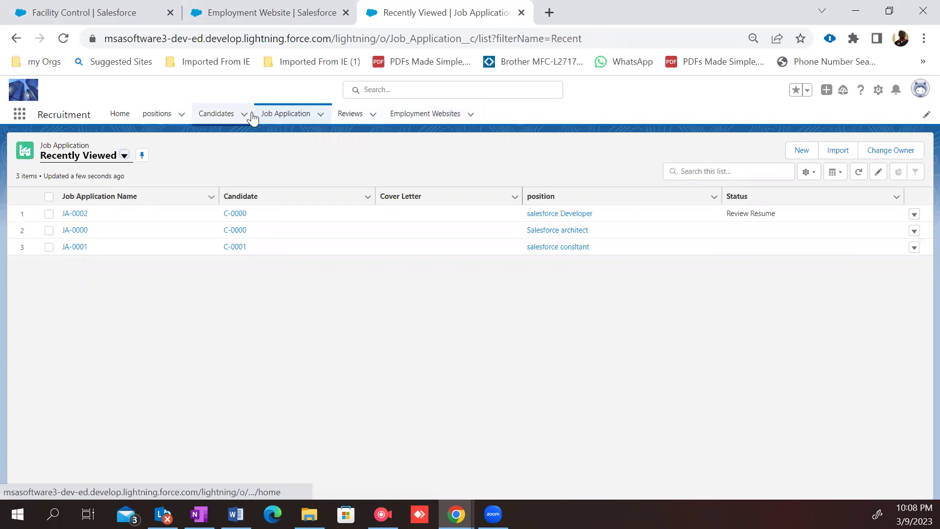
{"action": "left_click", "coordinate": [337, 118]}
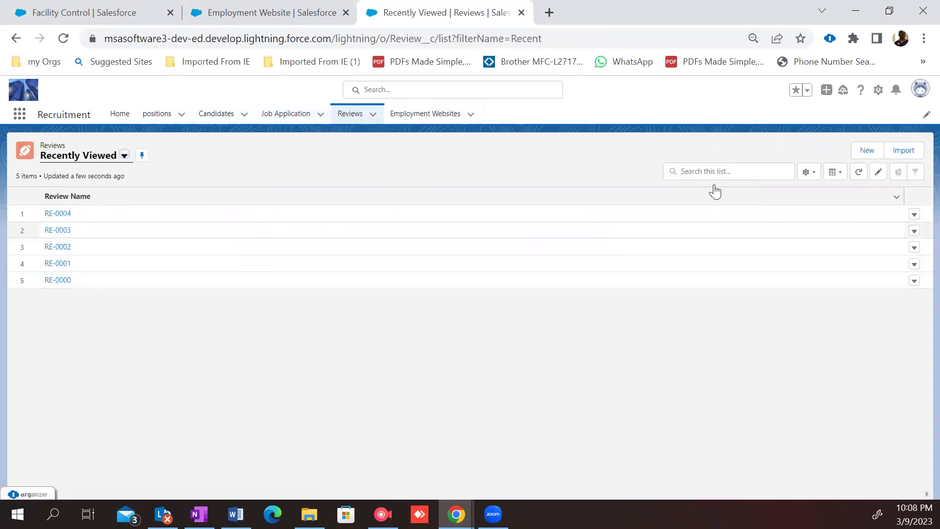
{"action": "left_click", "coordinate": [218, 114]}
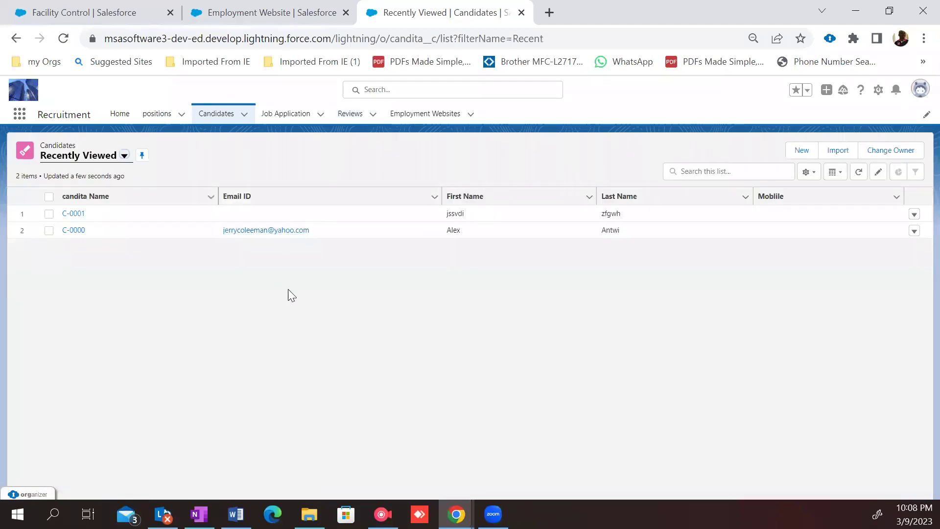
{"action": "left_click", "coordinate": [310, 232]}
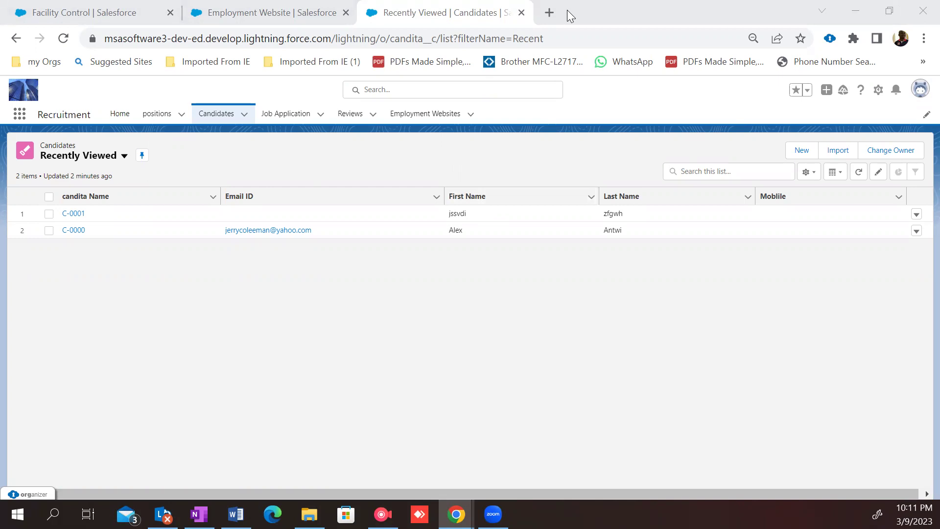
{"action": "left_click", "coordinate": [553, 12]}
{"action": "type", "text": "apex"}
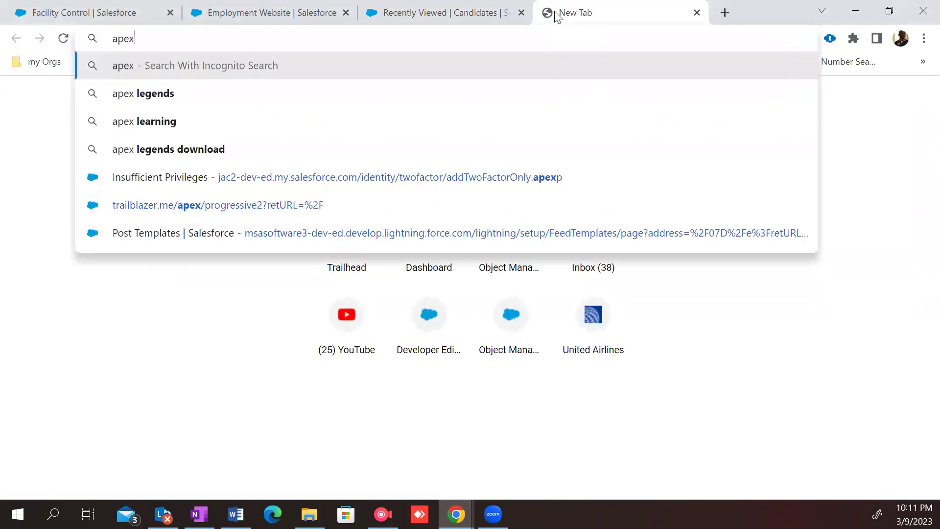
{"action": "left_click", "coordinate": [440, 12]}
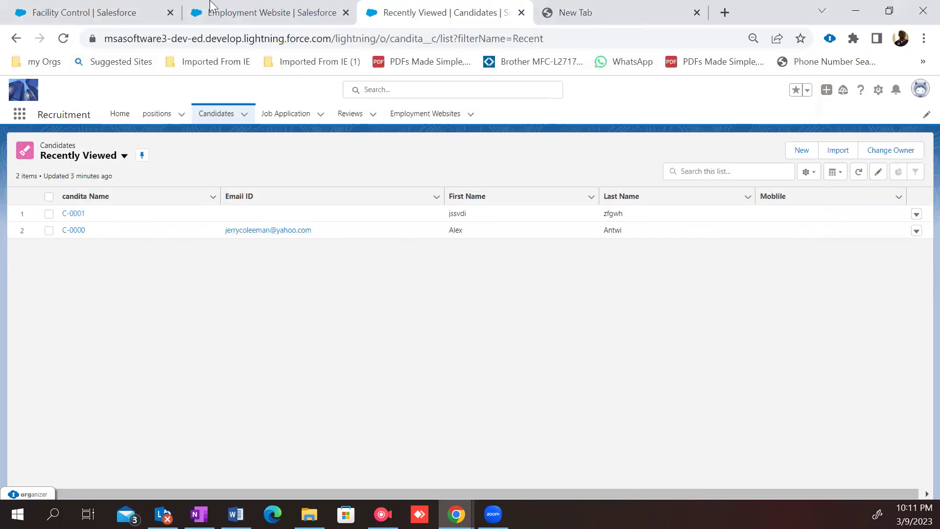
Step: Open Setup from the Facility Control position record and close that record's browser page
{"action": "left_click", "coordinate": [118, 9]}
{"action": "left_click", "coordinate": [866, 91]}
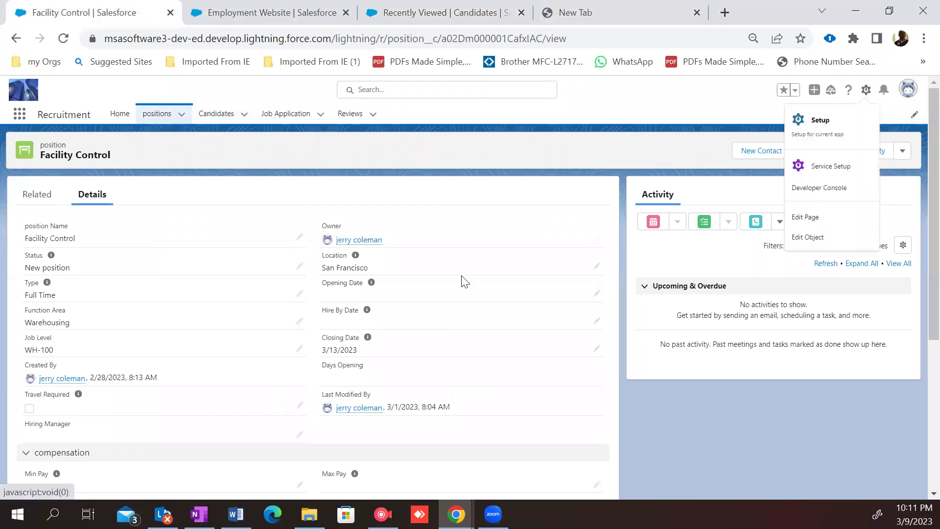
{"action": "left_click", "coordinate": [828, 120]}
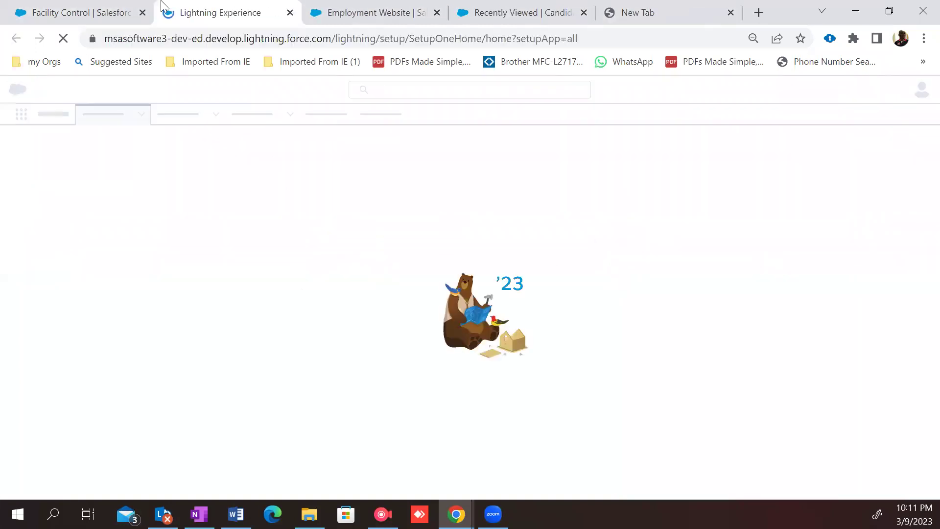
{"action": "left_click", "coordinate": [105, 11]}
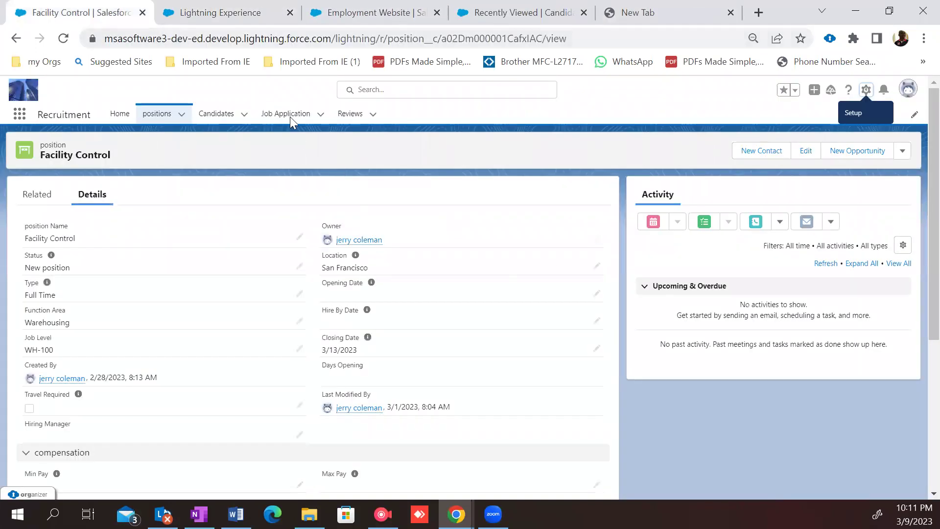
{"action": "key", "text": "ctrl+w"}
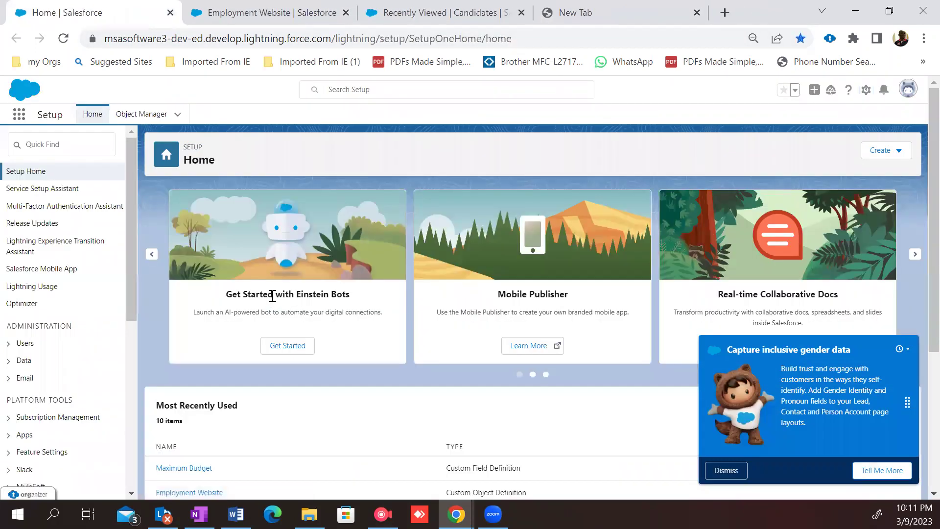
Step: Find "data loader" in Setup and open the Data Loader page
{"action": "left_click", "coordinate": [81, 147]}
{"action": "type", "text": "da"}
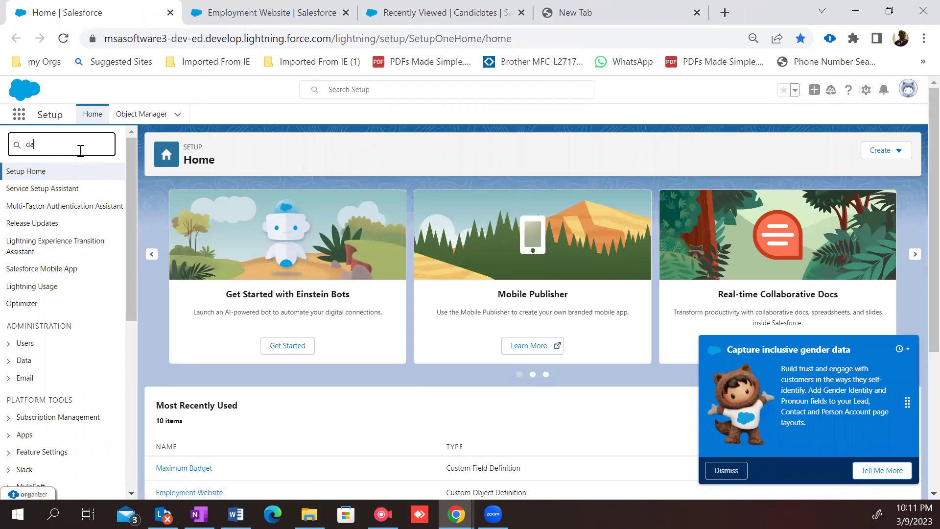
{"action": "type", "text": "tt"}
{"action": "type", "text": " l"}
{"action": "type", "text": "oad"}
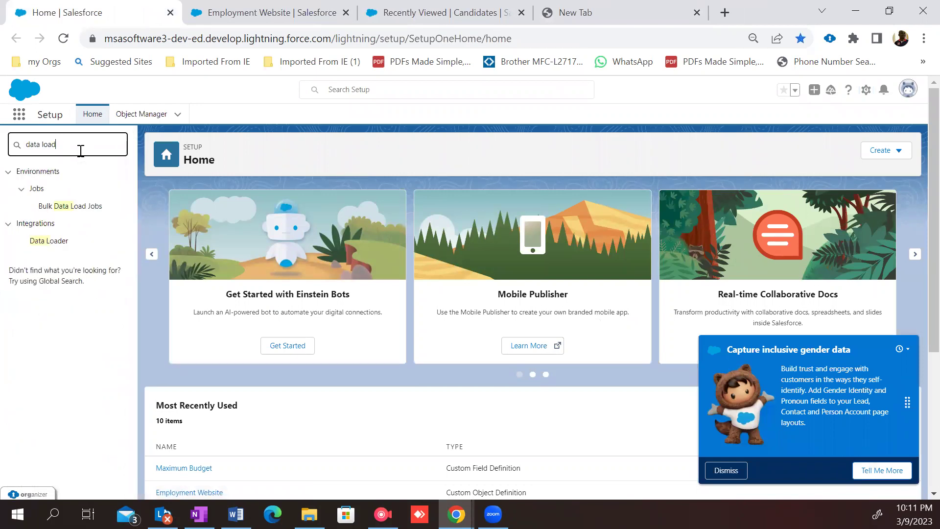
{"action": "type", "text": "er"}
{"action": "left_click", "coordinate": [86, 191]}
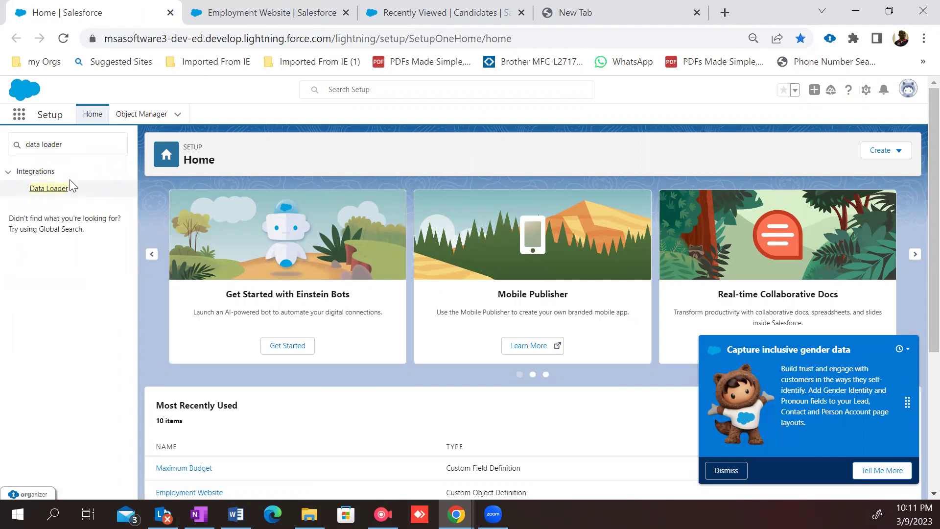
{"action": "left_click", "coordinate": [52, 189]}
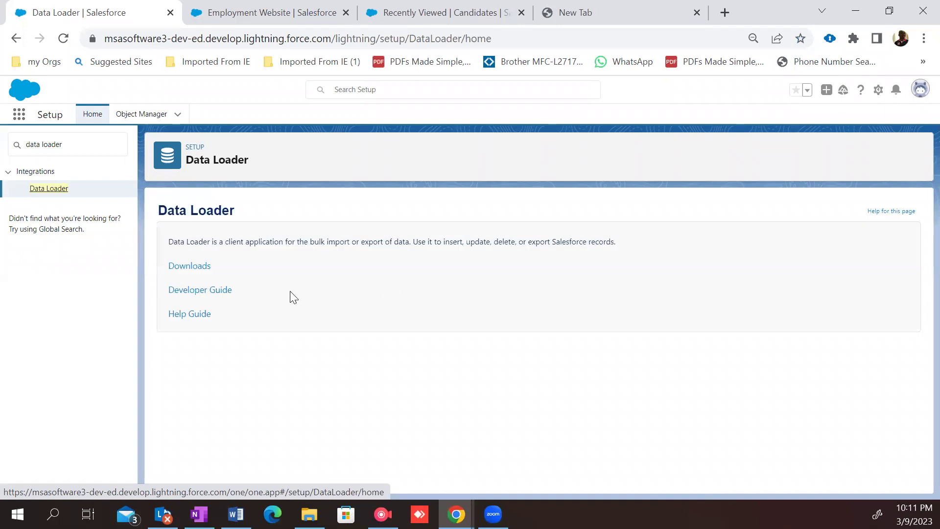
Step: Download Data Loader release 57.0.1 Spring '23 for Windows and show the zip file in its folder
{"action": "left_click", "coordinate": [198, 265]}
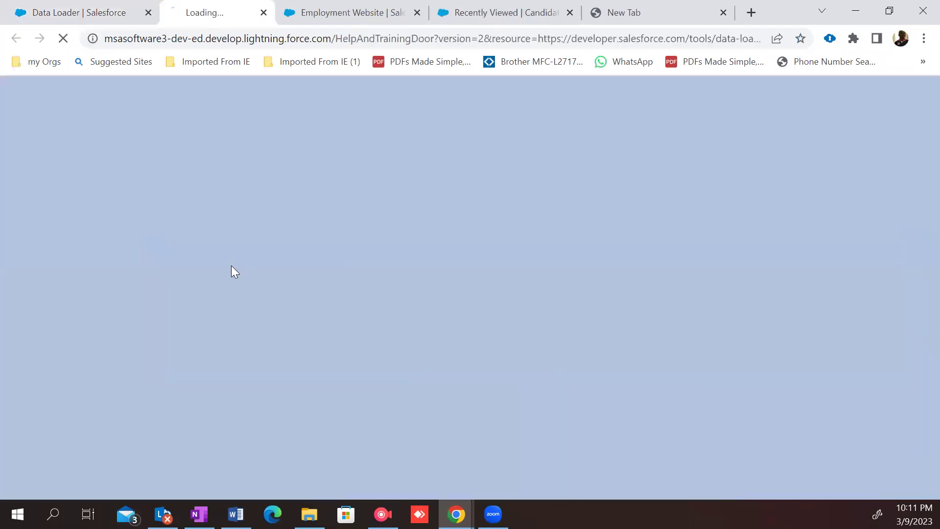
{"action": "left_click", "coordinate": [499, 420]}
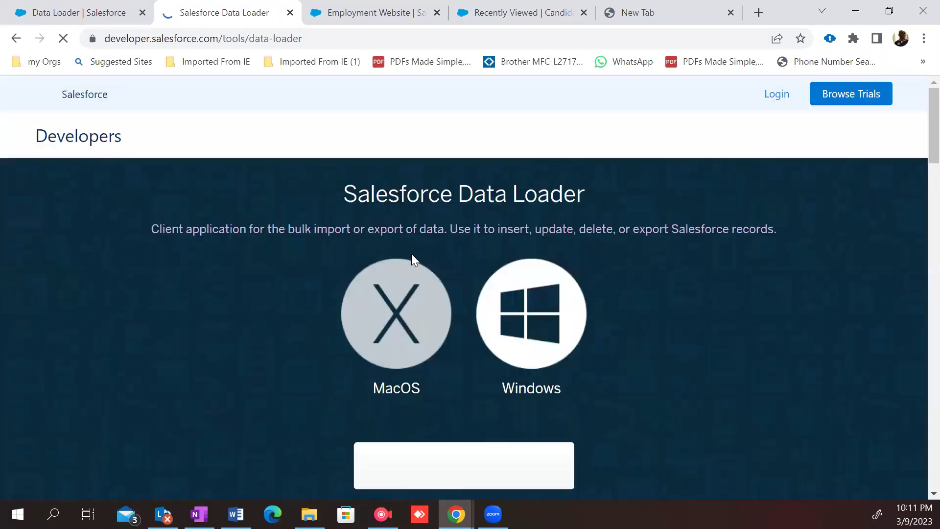
{"action": "left_click", "coordinate": [512, 304]}
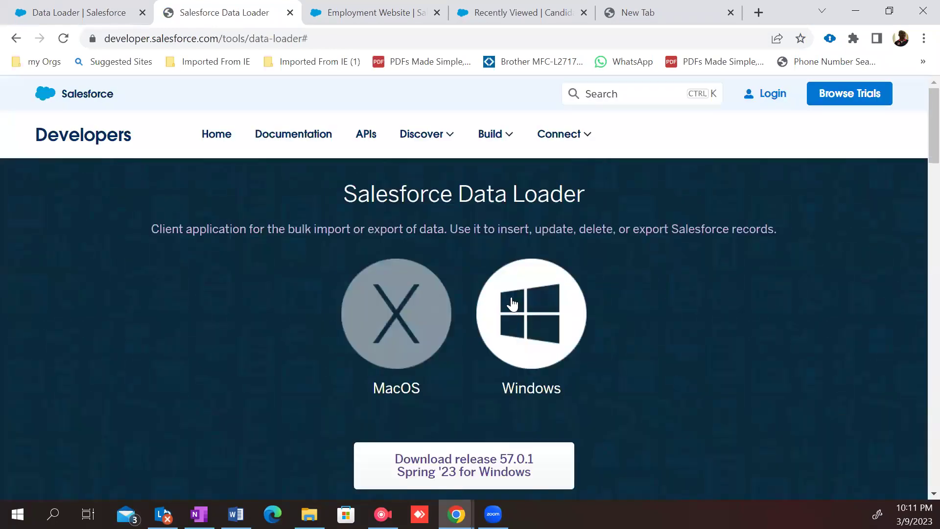
{"action": "scroll", "coordinate": [513, 304], "scroll_direction": "down", "scroll_amount": 4}
{"action": "left_click", "coordinate": [500, 251]}
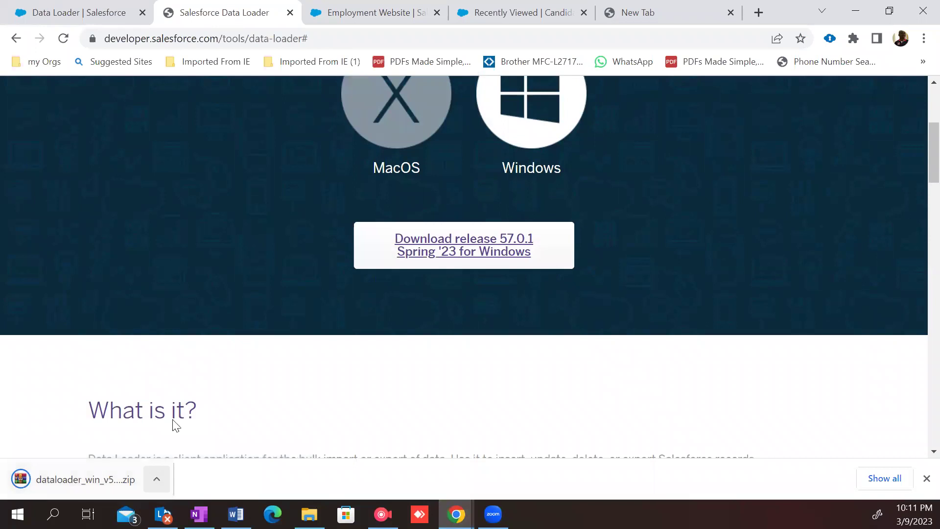
{"action": "left_click", "coordinate": [157, 479]}
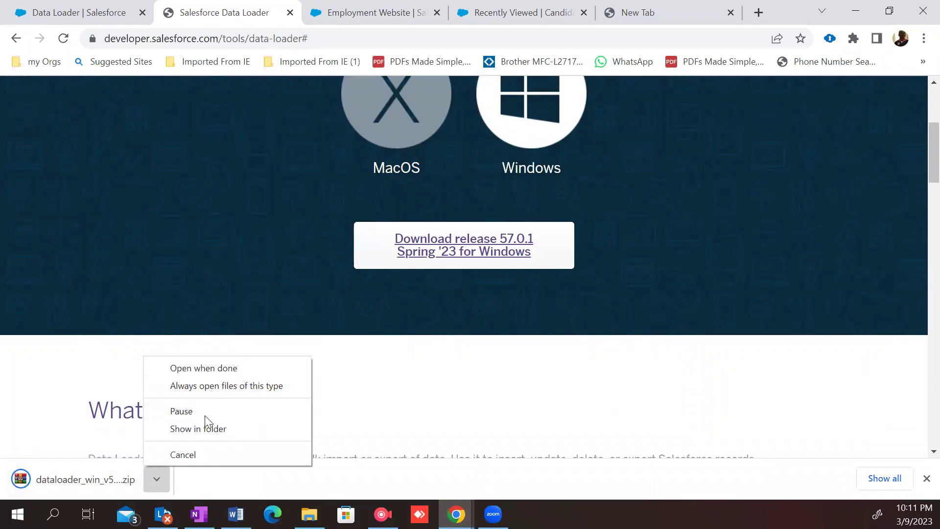
{"action": "left_click", "coordinate": [209, 428]}
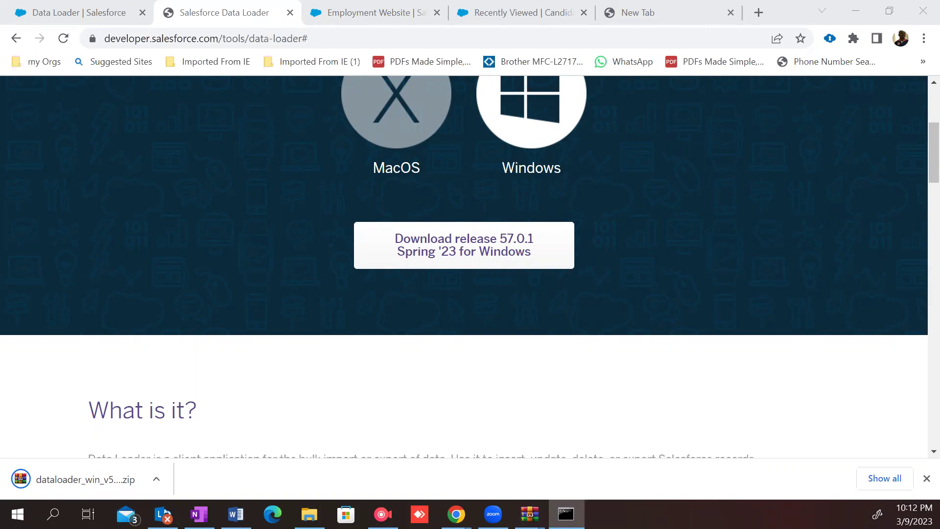
Step: Return to Salesforce Setup, search for "schema" and open Schema Builder
{"action": "left_click", "coordinate": [94, 14]}
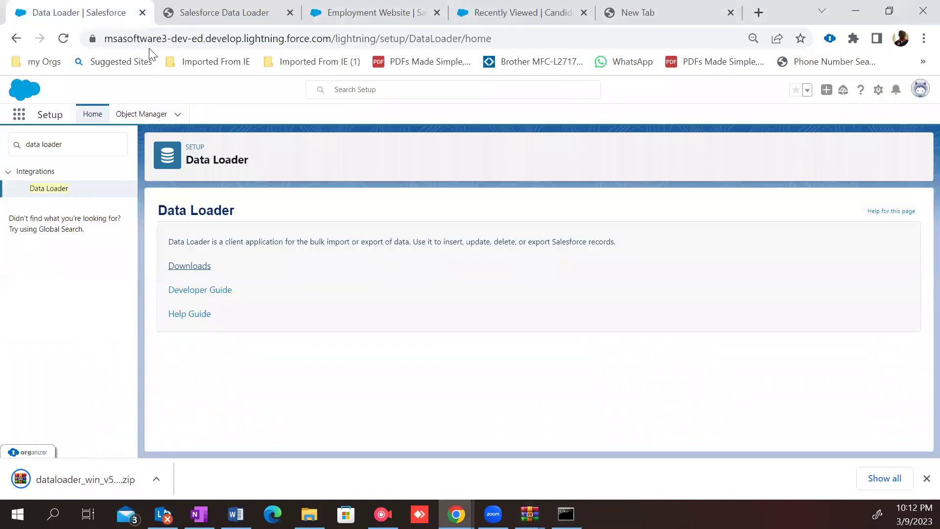
{"action": "left_click", "coordinate": [878, 89]}
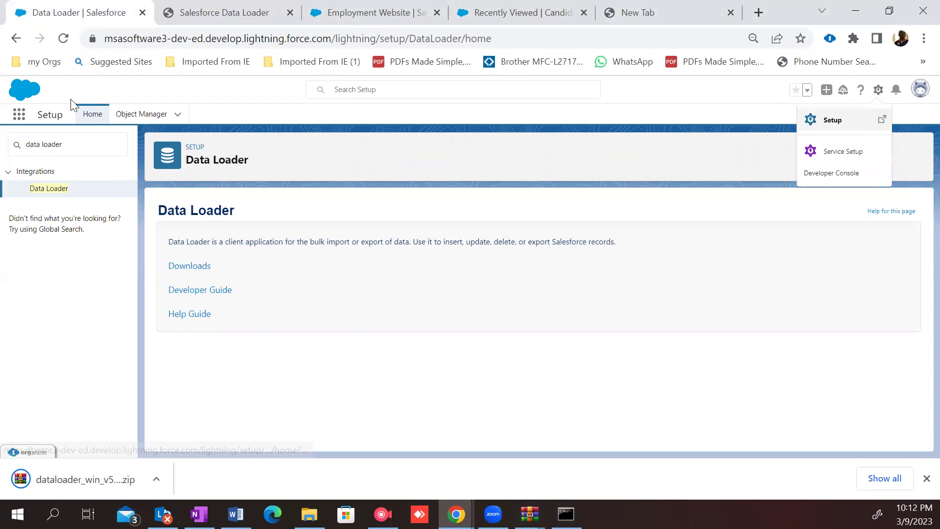
{"action": "left_click", "coordinate": [72, 146]}
{"action": "type", "text": "sch"}
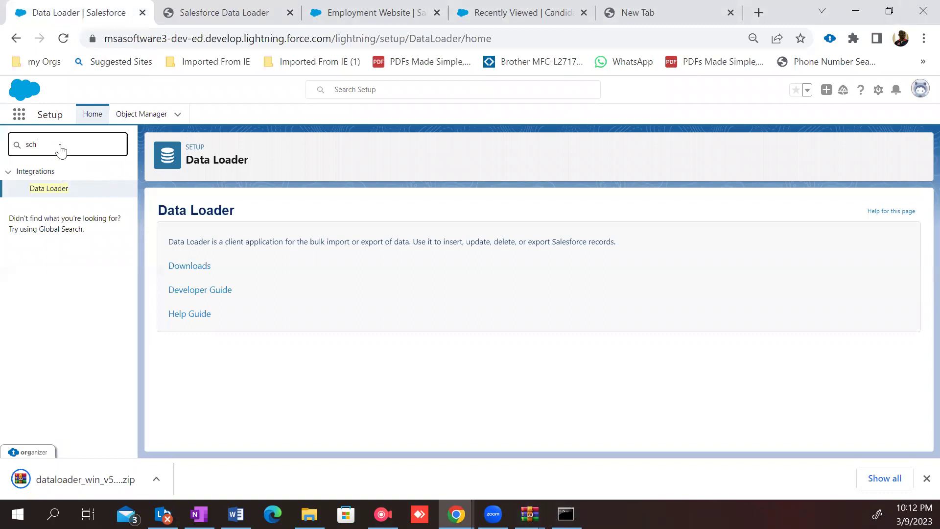
{"action": "type", "text": "ema"}
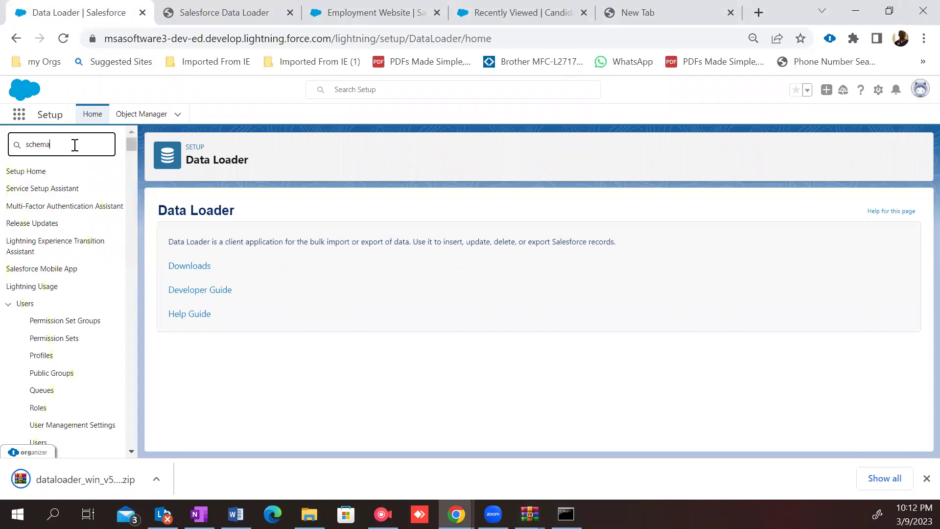
{"action": "left_click", "coordinate": [72, 224]}
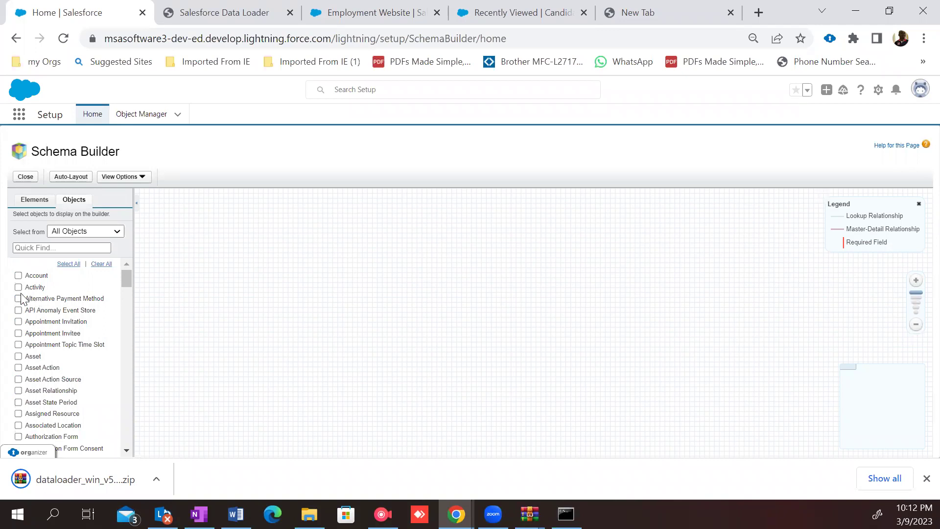
Step: Filter the Schema Builder objects by "pos" and display the position and Job Posting objects
{"action": "left_click", "coordinate": [30, 248]}
{"action": "type", "text": "pos"}
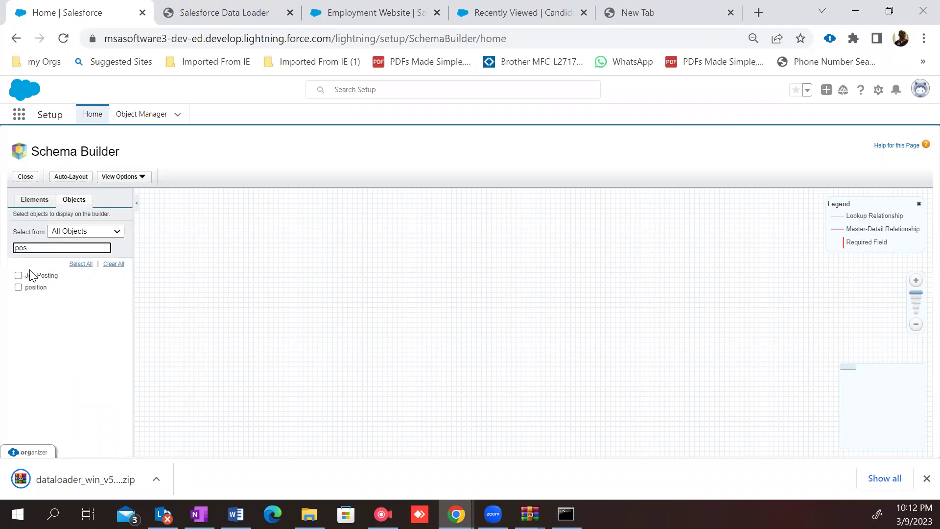
{"action": "left_click", "coordinate": [18, 288]}
{"action": "left_click", "coordinate": [30, 248]}
{"action": "double_click", "coordinate": [21, 250]}
{"action": "left_click", "coordinate": [18, 275]}
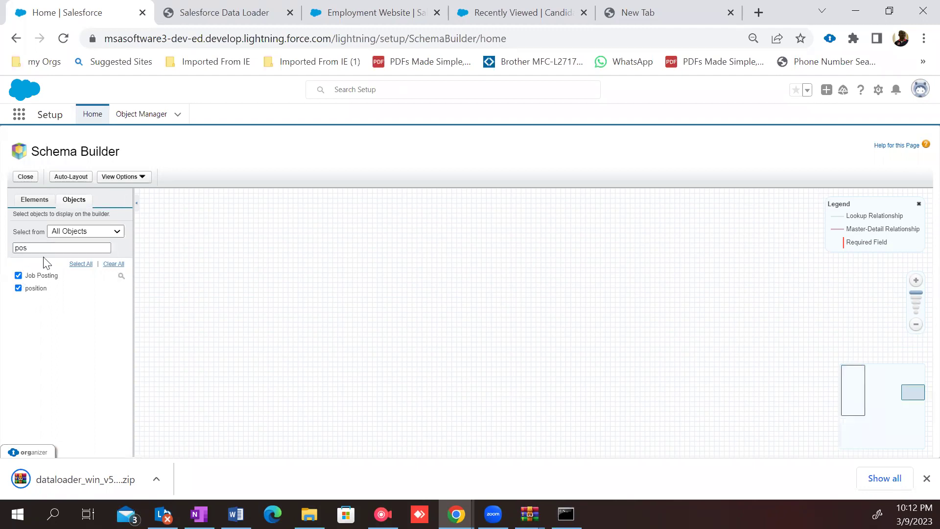
Step: Add the Job Application and Employment Website objects to the schema
{"action": "type", "text": "job"}
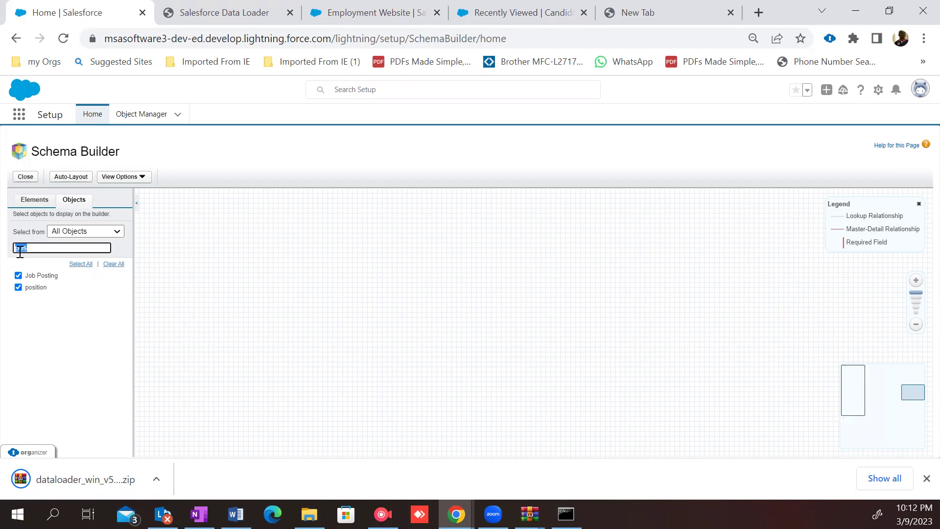
{"action": "type", "text": " a"}
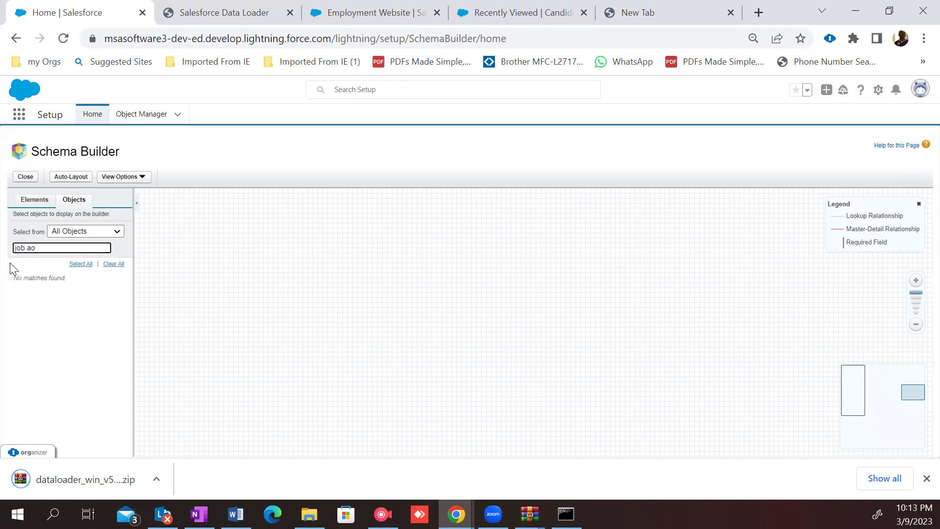
{"action": "type", "text": "p"}
{"action": "left_click", "coordinate": [18, 275]}
{"action": "left_click_drag", "start_coordinate": [10, 248], "coordinate": [72, 241]}
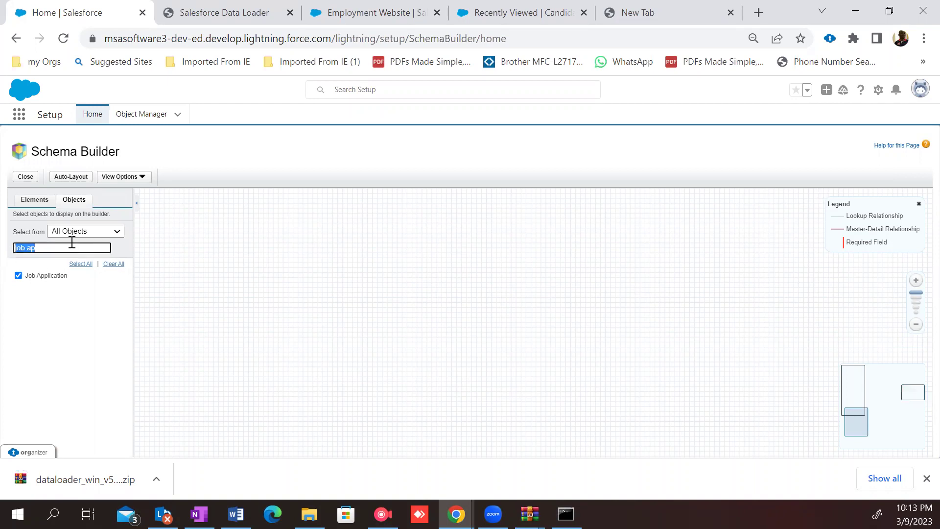
{"action": "type", "text": "emp"}
{"action": "left_click", "coordinate": [19, 275]}
Step: Add the Candidate and Review objects to the schema, filtering the object list by "candi" and "rev"
{"action": "left_click_drag", "start_coordinate": [12, 248], "coordinate": [69, 245]}
{"action": "type", "text": "candi"}
{"action": "left_click", "coordinate": [18, 275]}
{"action": "left_click_drag", "start_coordinate": [42, 245], "coordinate": [12, 248]}
{"action": "type", "text": "rev"}
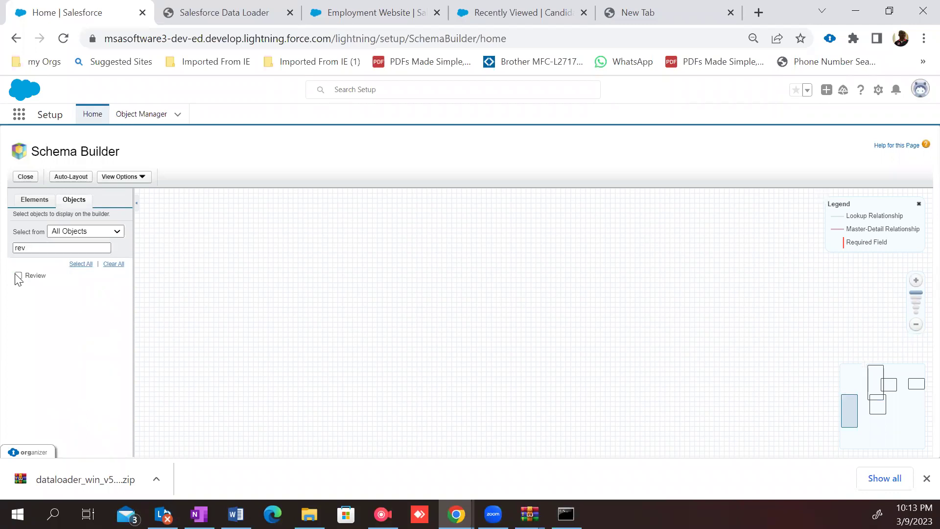
{"action": "left_click", "coordinate": [18, 276]}
Step: Add the User object to the schema and examine its relationship lines to the other objects
{"action": "double_click", "coordinate": [83, 248]}
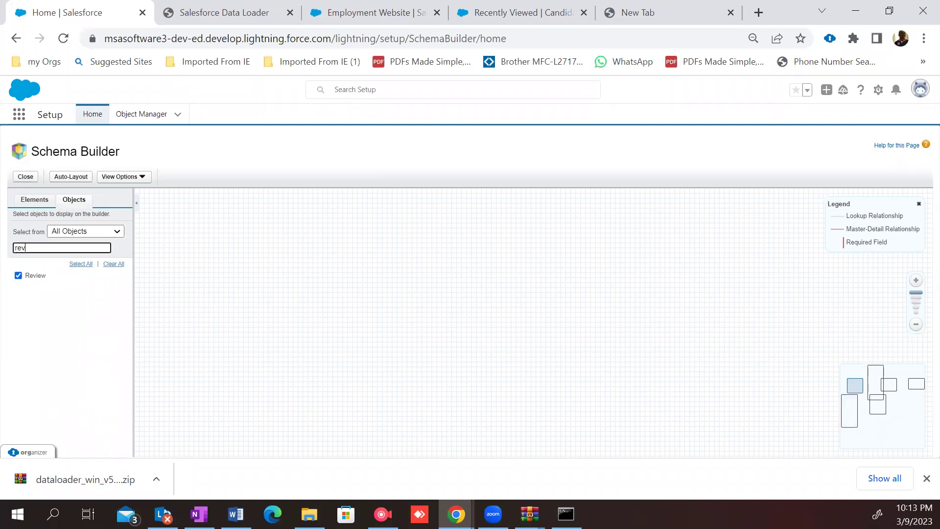
{"action": "type", "text": "user"}
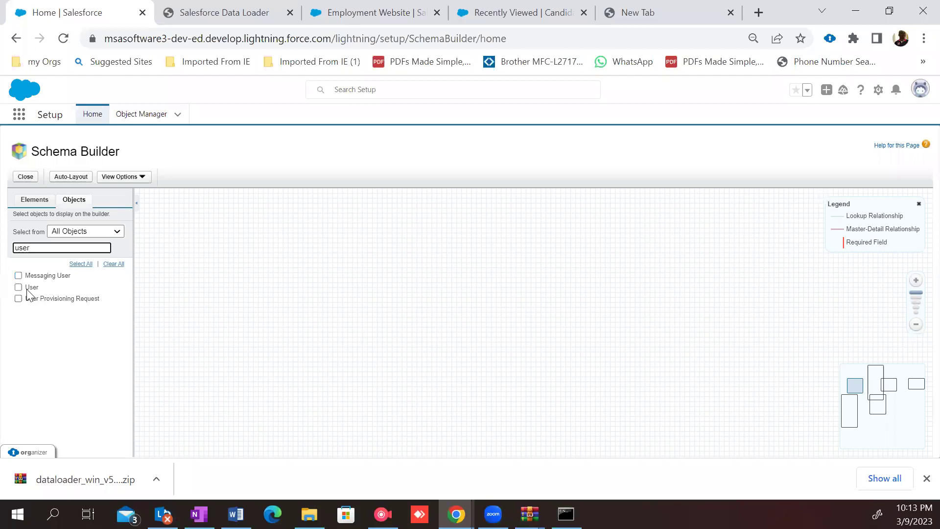
{"action": "left_click", "coordinate": [18, 287]}
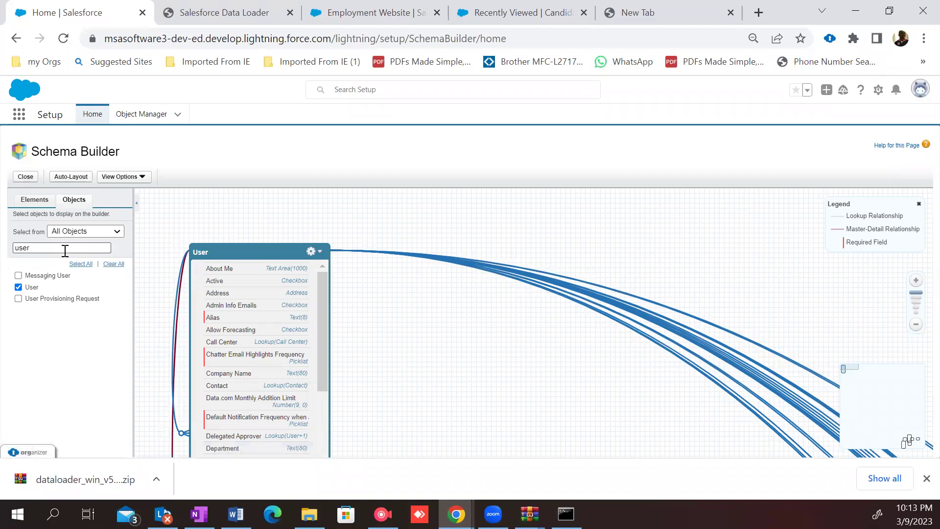
{"action": "mouse_move", "coordinate": [748, 377]}
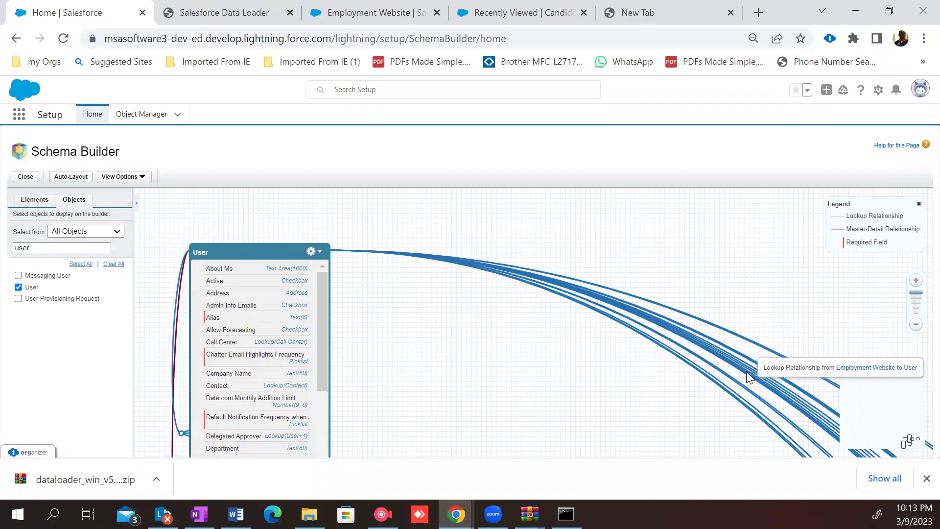
{"action": "mouse_move", "coordinate": [784, 398]}
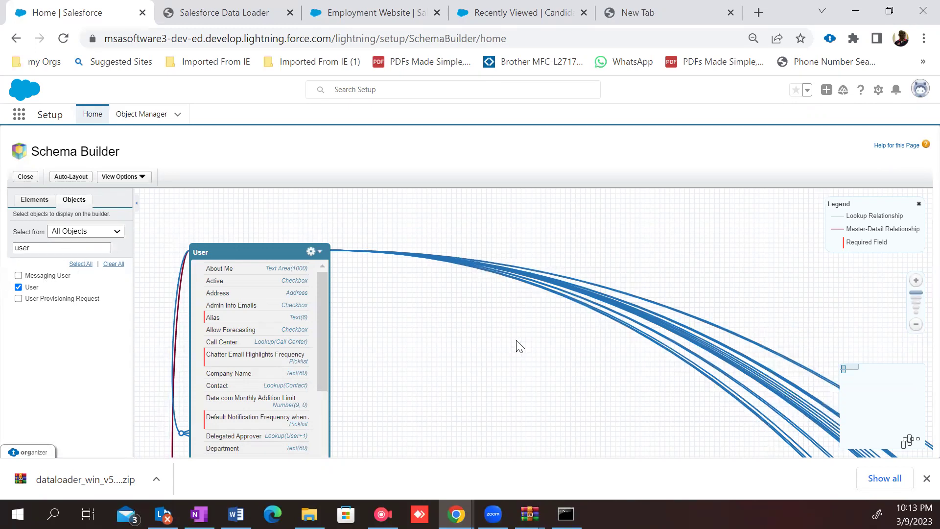
Step: Remove the User object from the schema
{"action": "key", "text": "ctrl+minus"}
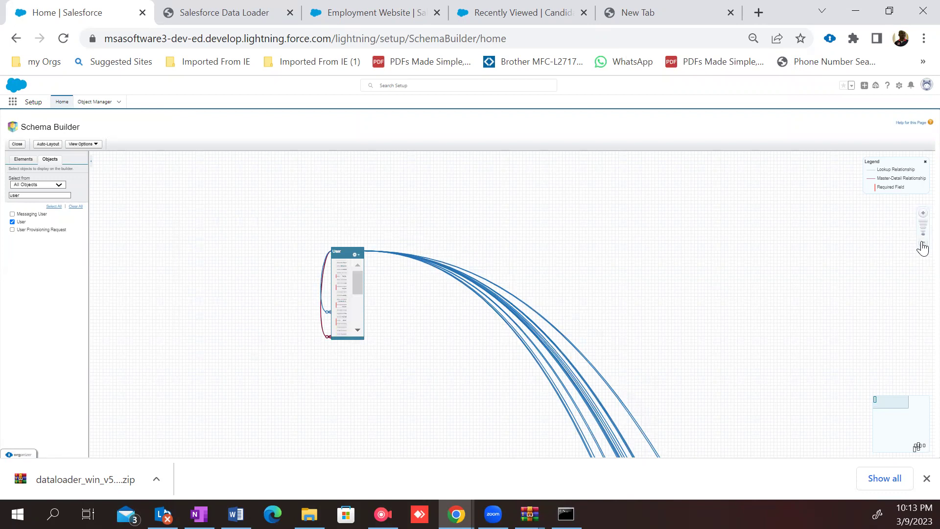
{"action": "left_click_drag", "start_coordinate": [634, 291], "coordinate": [558, 206]}
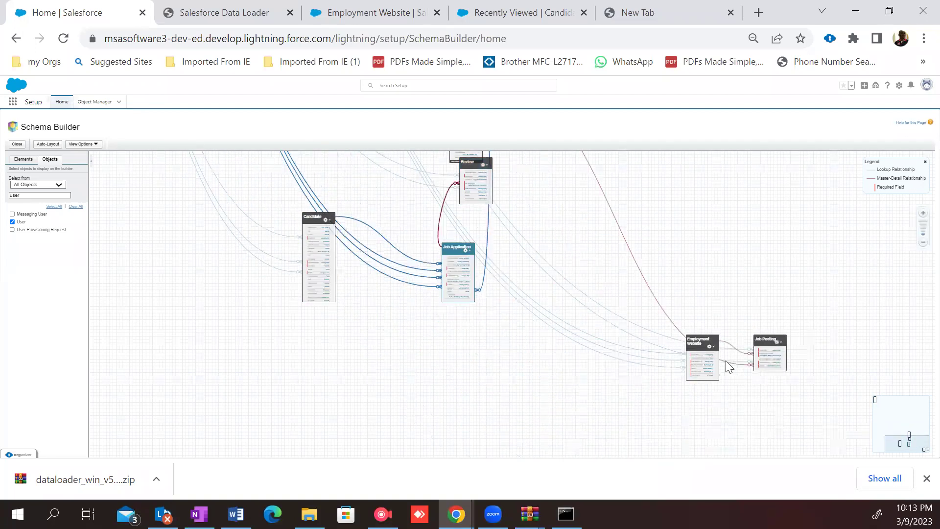
{"action": "left_click", "coordinate": [12, 222]}
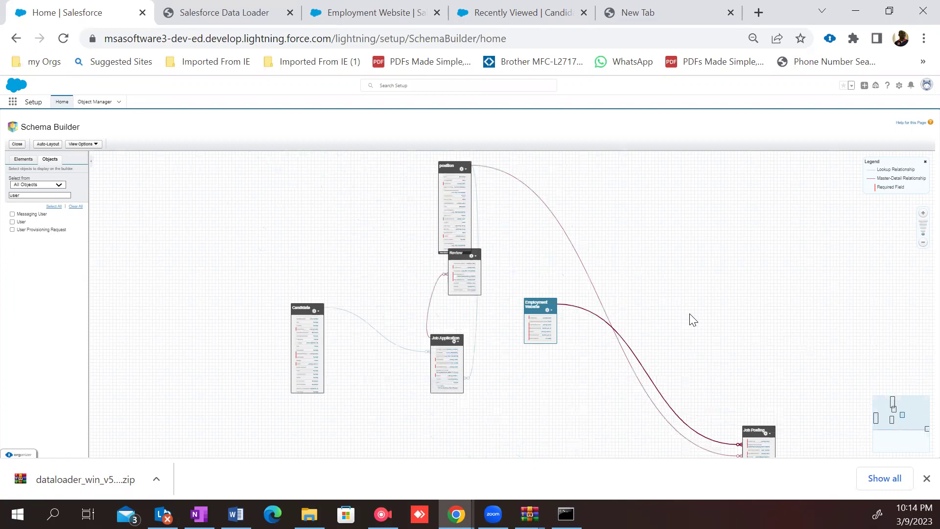
Step: Rearrange the schema, placing position between Candidate and Job Application, Review above, and Job Posting directly below Employment Website
{"action": "scroll", "coordinate": [464, 269], "scroll_direction": "up", "scroll_amount": 2}
{"action": "left_click", "coordinate": [413, 168]}
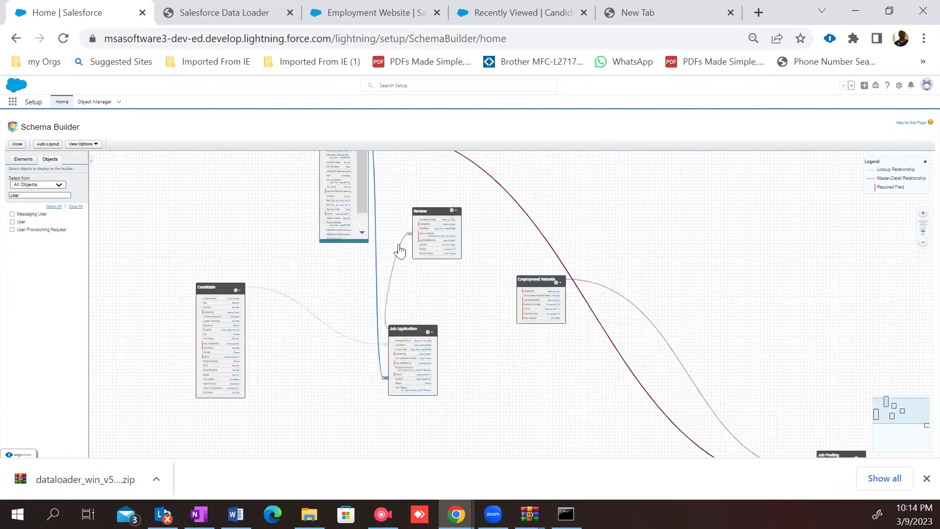
{"action": "left_click_drag", "start_coordinate": [434, 260], "coordinate": [494, 213]}
{"action": "left_click", "coordinate": [528, 289]}
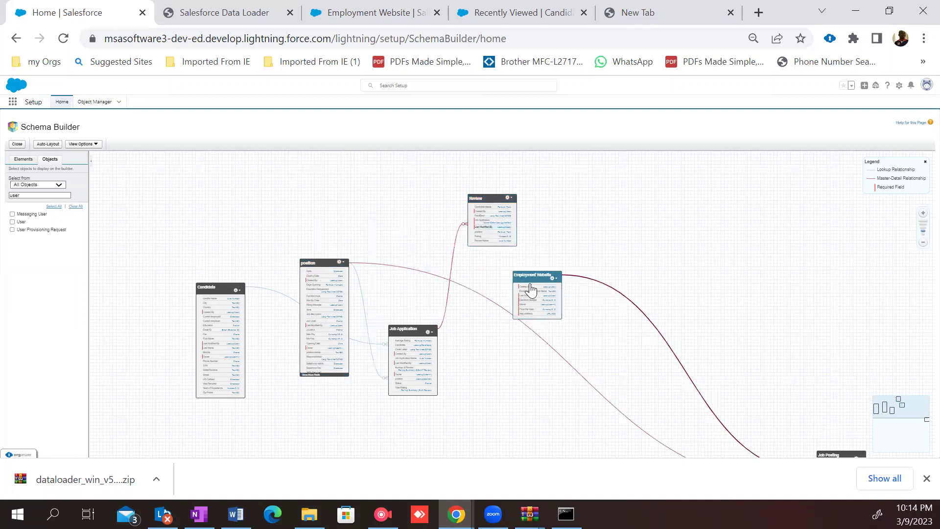
{"action": "scroll", "coordinate": [684, 343], "scroll_direction": "down", "scroll_amount": 2}
{"action": "left_click_drag", "start_coordinate": [759, 429], "coordinate": [562, 356]}
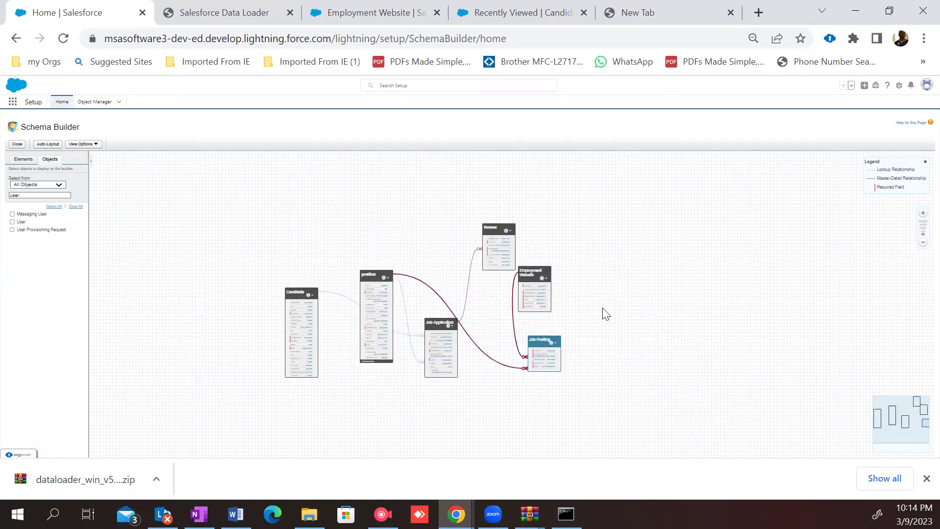
Step: Examine the relationship lines and fields of the rearranged objects at larger schema and page zoom
{"action": "scroll", "coordinate": [606, 314], "scroll_direction": "up", "scroll_amount": 4}
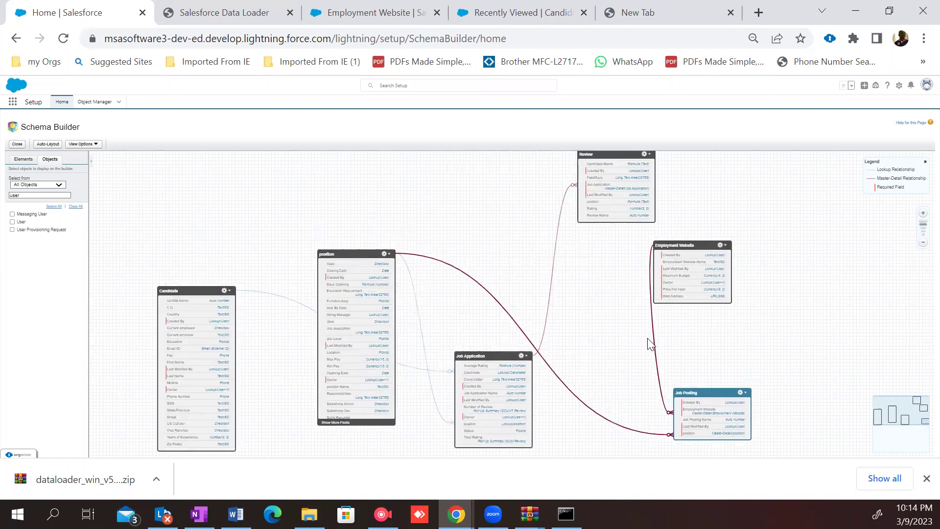
{"action": "mouse_move", "coordinate": [648, 342]}
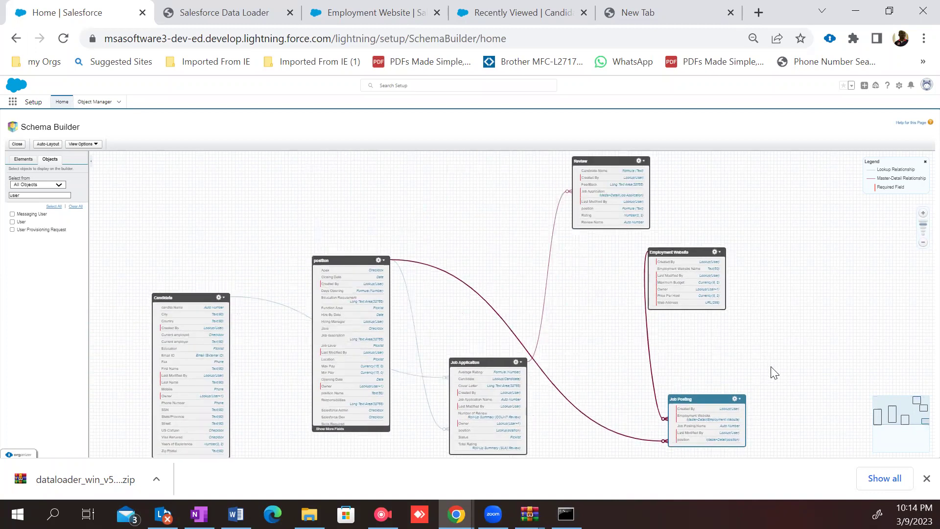
{"action": "scroll", "coordinate": [768, 334], "scroll_direction": "down", "scroll_amount": 1}
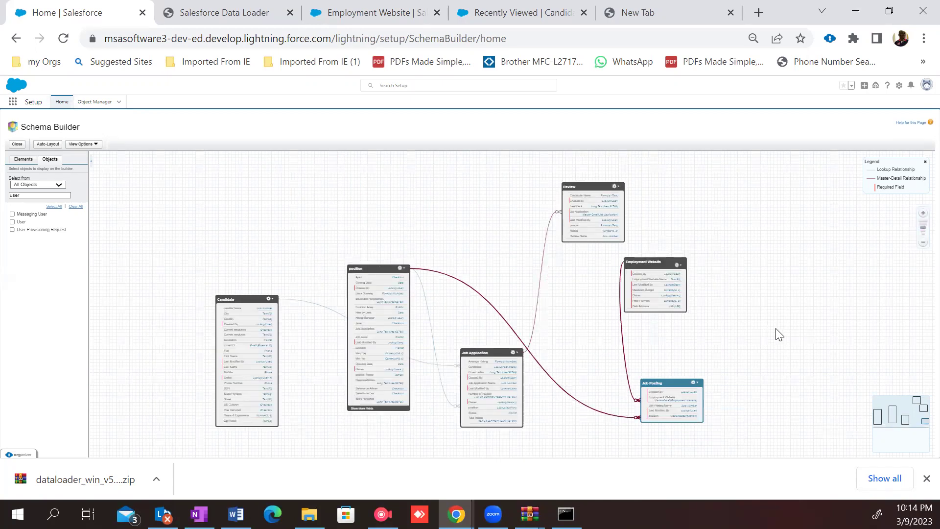
{"action": "scroll", "coordinate": [777, 332], "scroll_direction": "up", "scroll_amount": 1}
{"action": "scroll", "coordinate": [776, 332], "scroll_direction": "up", "scroll_amount": 4, "text": "ctrl"}
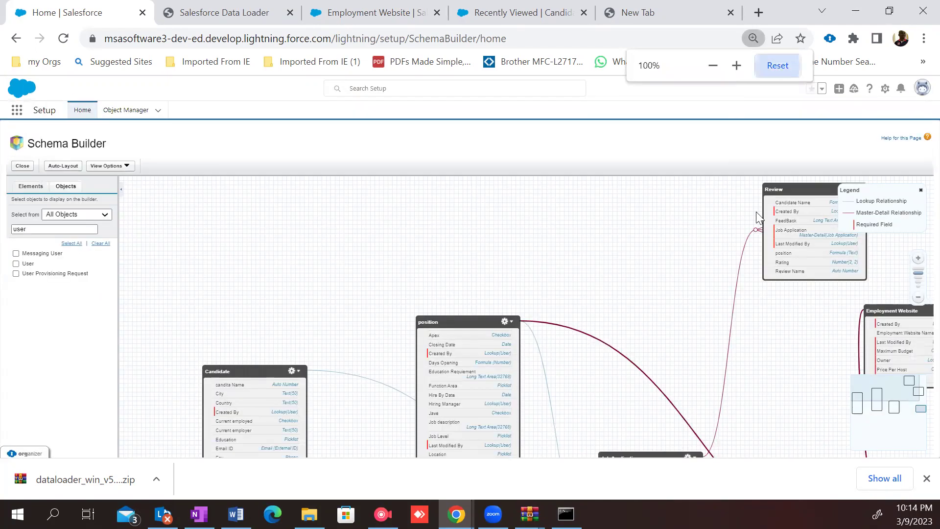
{"action": "scroll", "coordinate": [735, 304], "scroll_direction": "up", "scroll_amount": 2, "text": "ctrl"}
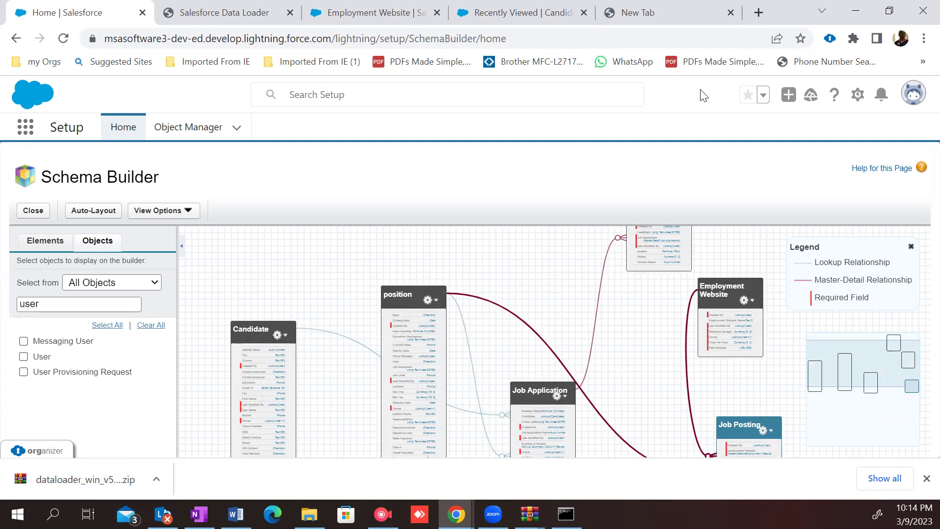
{"action": "scroll", "coordinate": [716, 309], "scroll_direction": "down", "scroll_amount": 1, "text": "ctrl"}
{"action": "scroll", "coordinate": [722, 315], "scroll_direction": "down", "scroll_amount": 1, "text": "ctrl"}
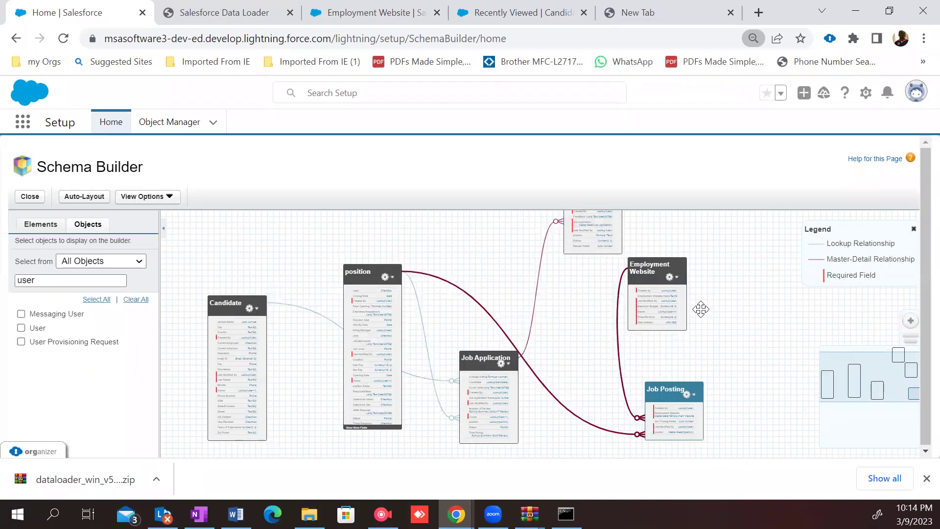
Step: Space out the position, Job Posting and Job Application objects in the schema, checking the relationships of Job Application
{"action": "left_click", "coordinate": [479, 359]}
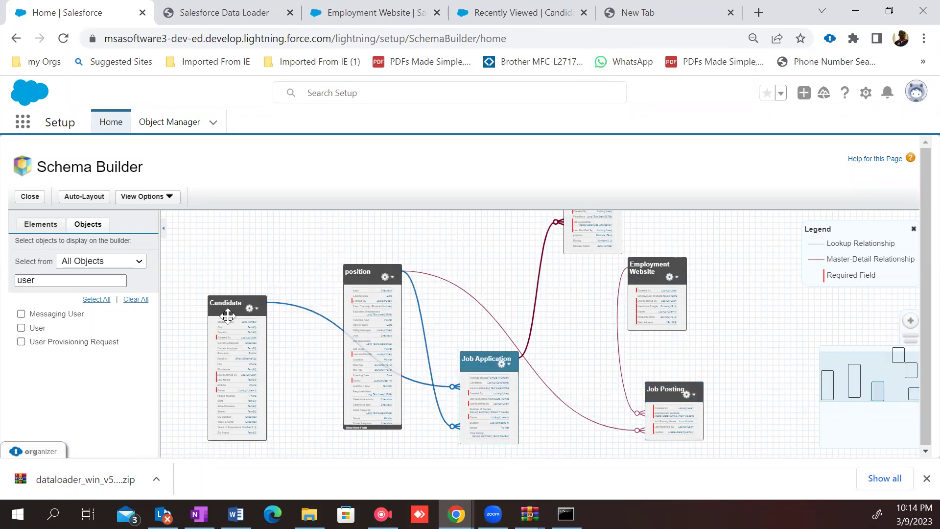
{"action": "left_click_drag", "start_coordinate": [365, 280], "coordinate": [340, 271]}
{"action": "left_click_drag", "start_coordinate": [673, 391], "coordinate": [693, 394]}
{"action": "left_click_drag", "start_coordinate": [498, 356], "coordinate": [478, 314]}
{"action": "scroll", "coordinate": [607, 343], "scroll_direction": "up", "scroll_amount": 3}
{"action": "scroll", "coordinate": [601, 345], "scroll_direction": "down", "scroll_amount": 3}
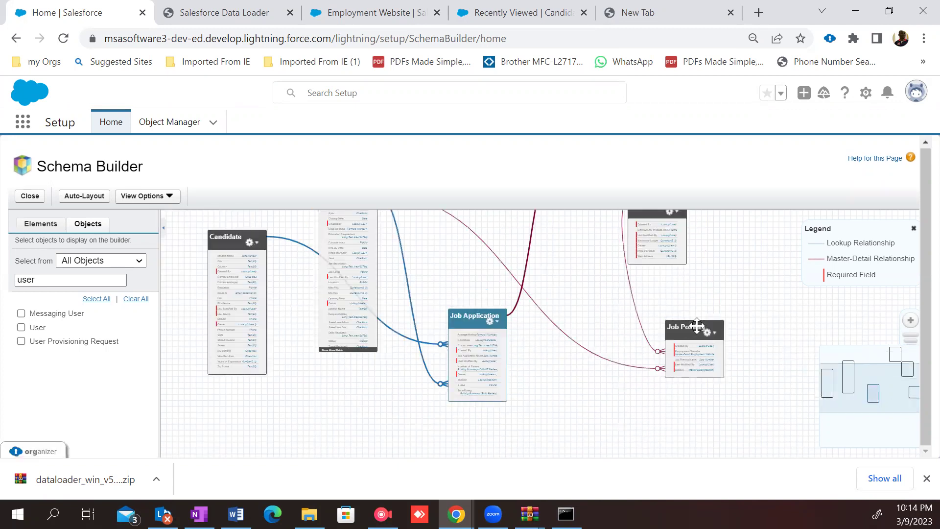
Step: Reposition the Review object slightly lower and move Employment Website farther away from it
{"action": "scroll", "coordinate": [686, 399], "scroll_direction": "up", "scroll_amount": 2}
{"action": "left_click_drag", "start_coordinate": [576, 272], "coordinate": [567, 290]}
{"action": "scroll", "coordinate": [740, 303], "scroll_direction": "down", "scroll_amount": 3}
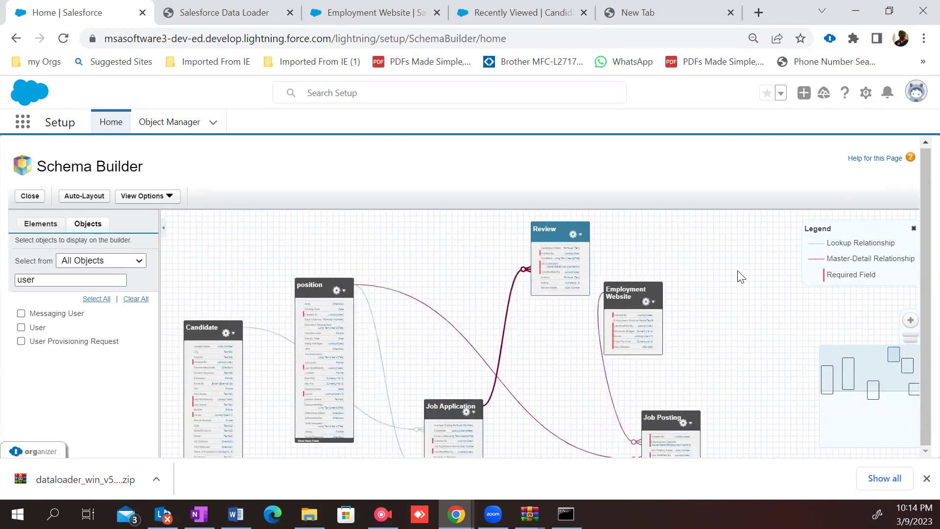
{"action": "left_click_drag", "start_coordinate": [645, 289], "coordinate": [680, 294]}
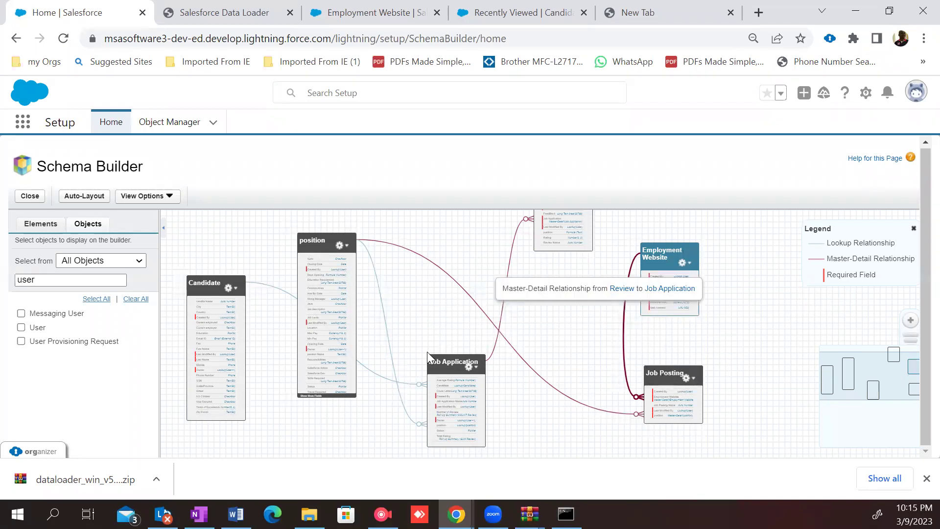
Step: Lower Job Application and position, move Job Posting between position and Employment Website, and place Review between Employment Website and Job Application
{"action": "left_click_drag", "start_coordinate": [468, 400], "coordinate": [483, 413]}
{"action": "left_click_drag", "start_coordinate": [347, 285], "coordinate": [309, 422]}
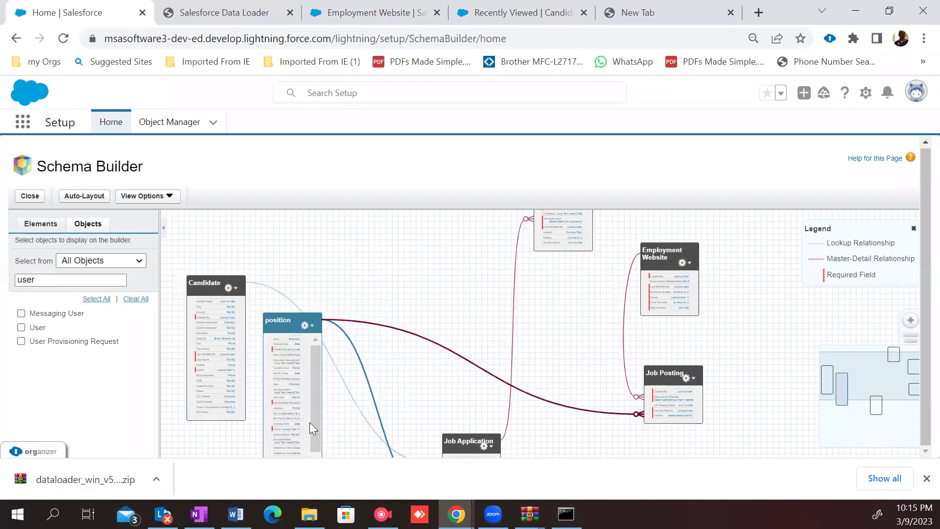
{"action": "left_click_drag", "start_coordinate": [673, 405], "coordinate": [435, 274]}
{"action": "left_click_drag", "start_coordinate": [568, 242], "coordinate": [619, 416]}
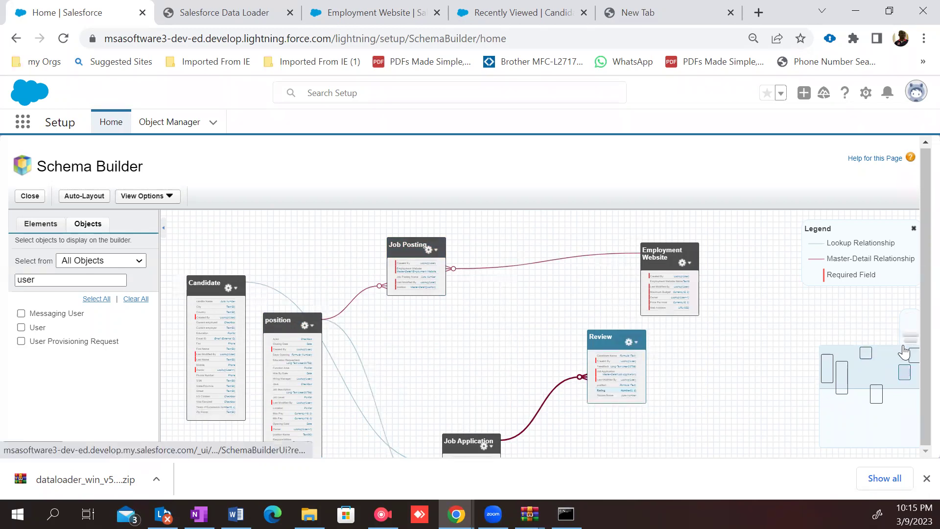
{"action": "left_click_drag", "start_coordinate": [753, 374], "coordinate": [769, 321]}
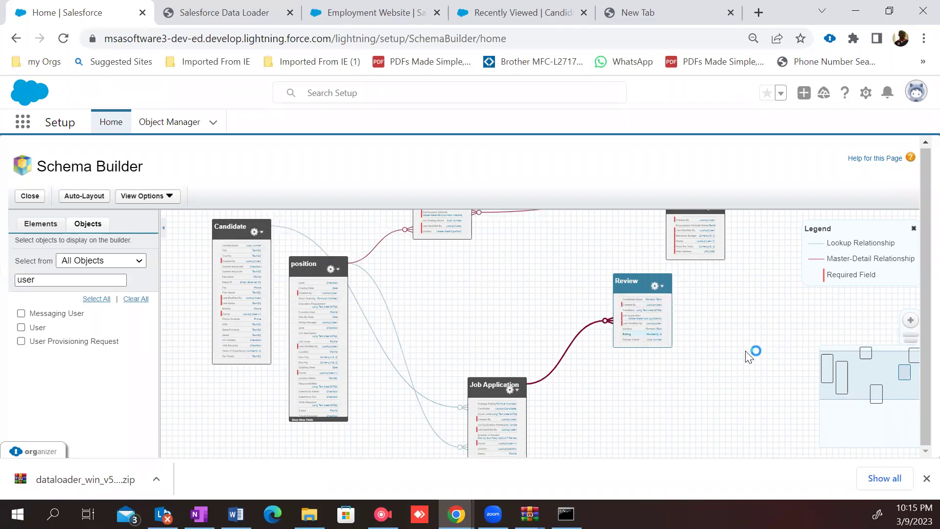
Step: Reduce the page zoom and untangle the schema by lowering position, raising Candidate and Job Application, and moving Job Posting fully into view
{"action": "key", "text": "ctrl+minus"}
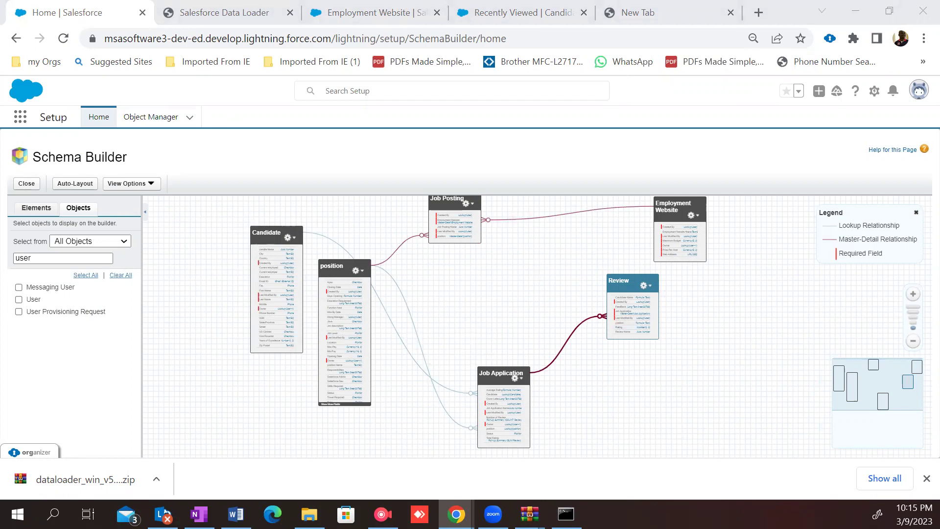
{"action": "left_click_drag", "start_coordinate": [335, 333], "coordinate": [328, 365]}
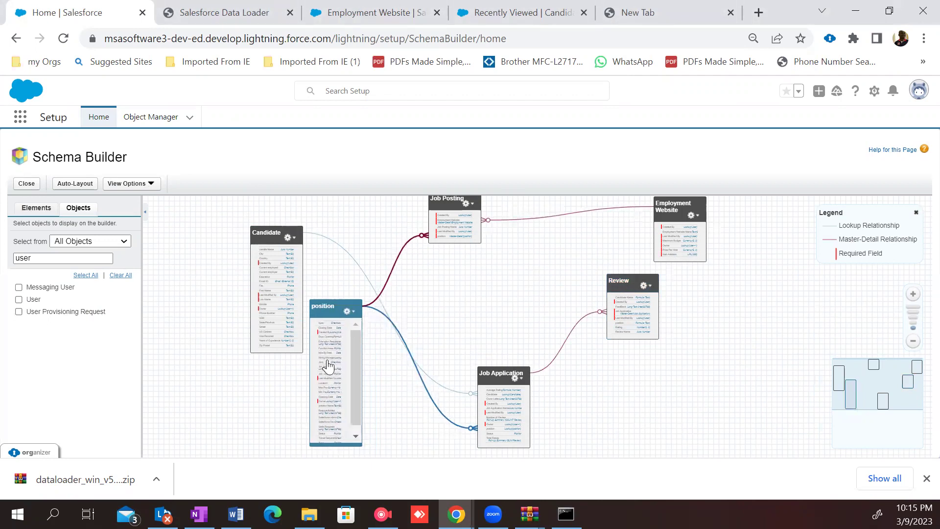
{"action": "left_click", "coordinate": [290, 251]}
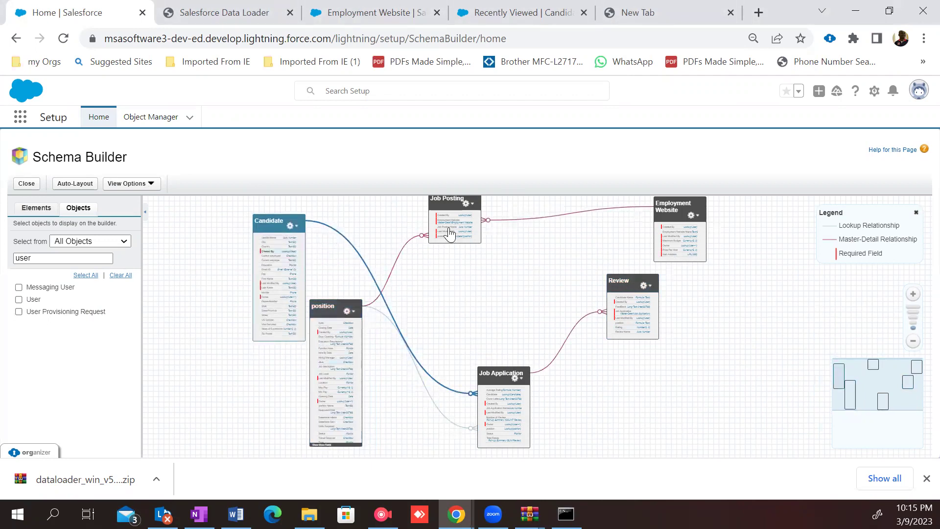
{"action": "left_click", "coordinate": [448, 244]}
{"action": "mouse_move", "coordinate": [450, 250]}
{"action": "left_mouse_down"}
{"action": "mouse_move", "coordinate": [435, 273]}
{"action": "mouse_move", "coordinate": [436, 260]}
{"action": "mouse_move", "coordinate": [457, 255]}
{"action": "left_mouse_up"}
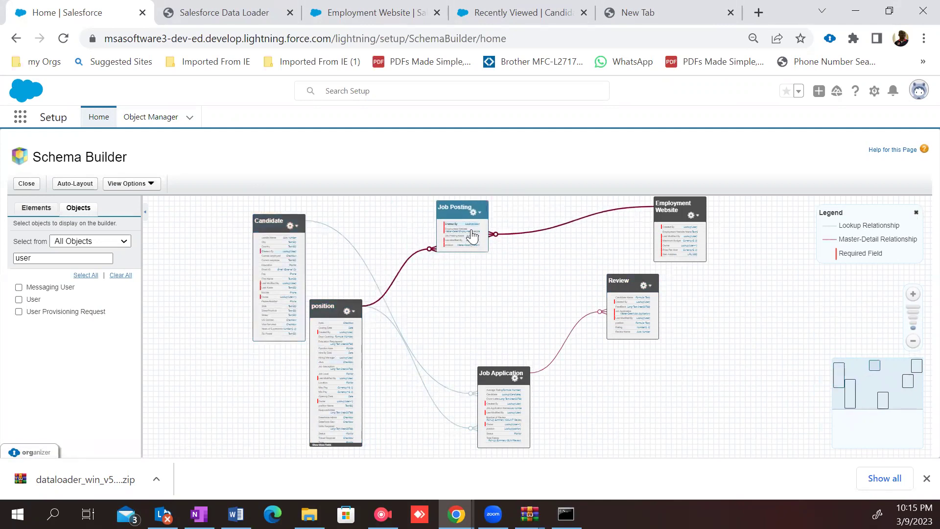
{"action": "left_click", "coordinate": [497, 370]}
{"action": "left_click_drag", "start_coordinate": [497, 369], "coordinate": [482, 323]}
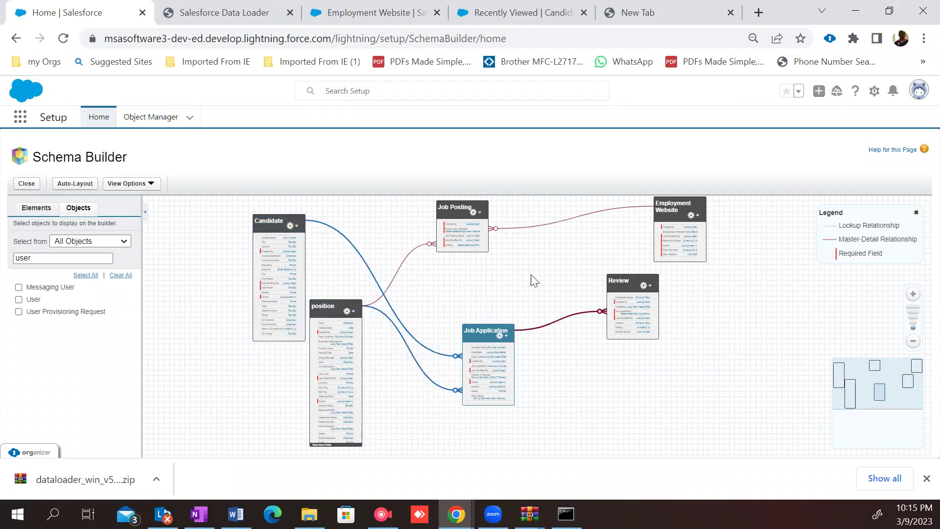
{"action": "scroll", "coordinate": [674, 323], "scroll_direction": "up", "scroll_amount": 1}
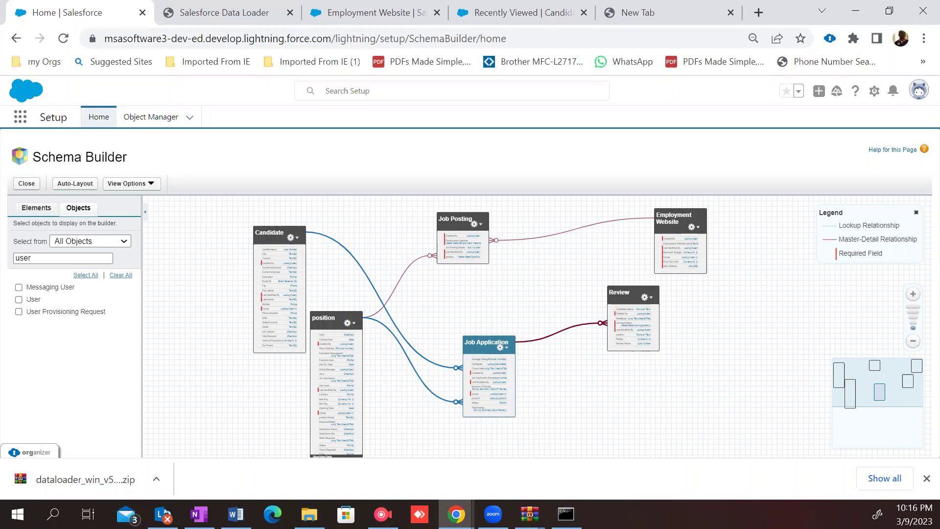
{"action": "key", "text": "alt+Tab"}
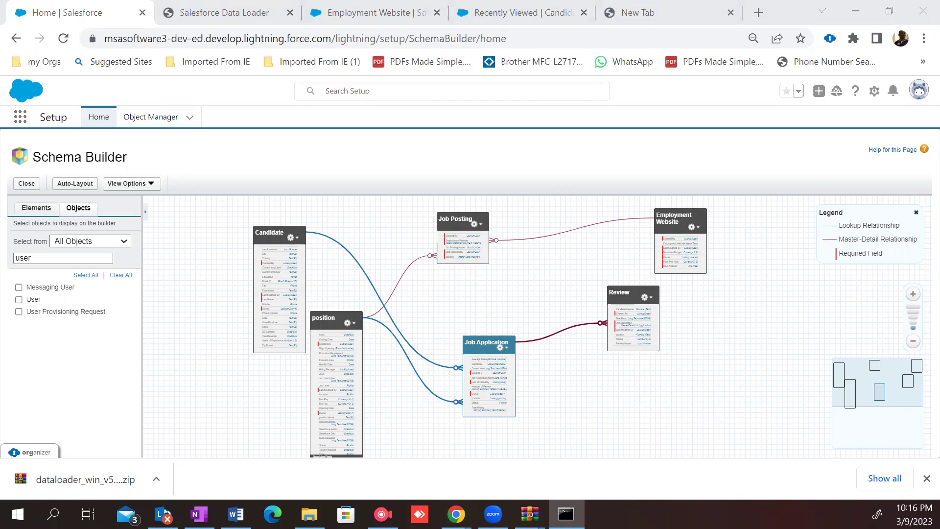
{"action": "key", "text": "super+e"}
{"action": "key", "text": "alt+Tab"}
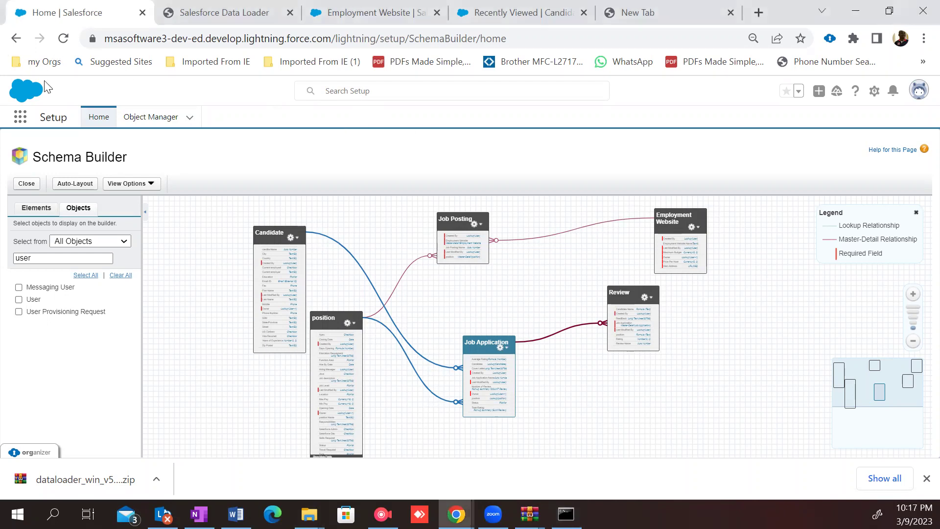
Step: Leave Schema Builder for the Setup home page and view the recent records of Object Manager
{"action": "left_click", "coordinate": [88, 113]}
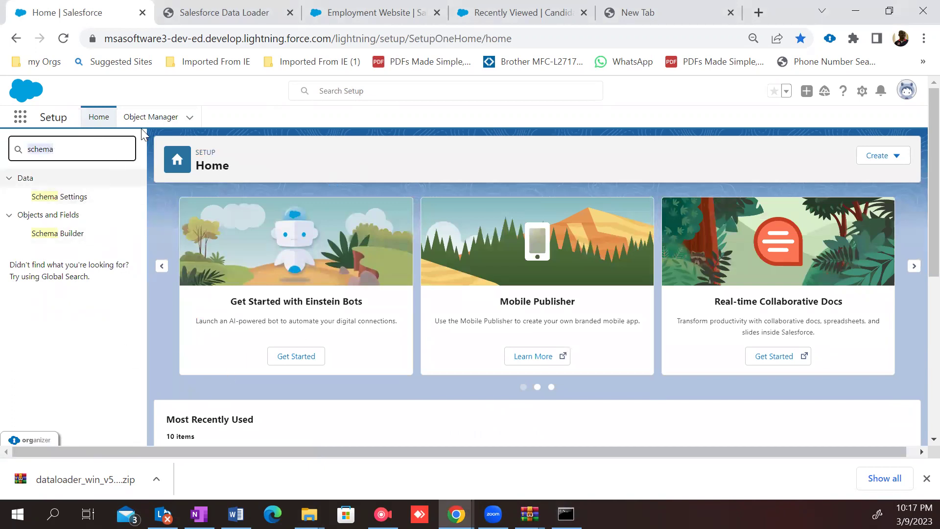
{"action": "left_click", "coordinate": [190, 118]}
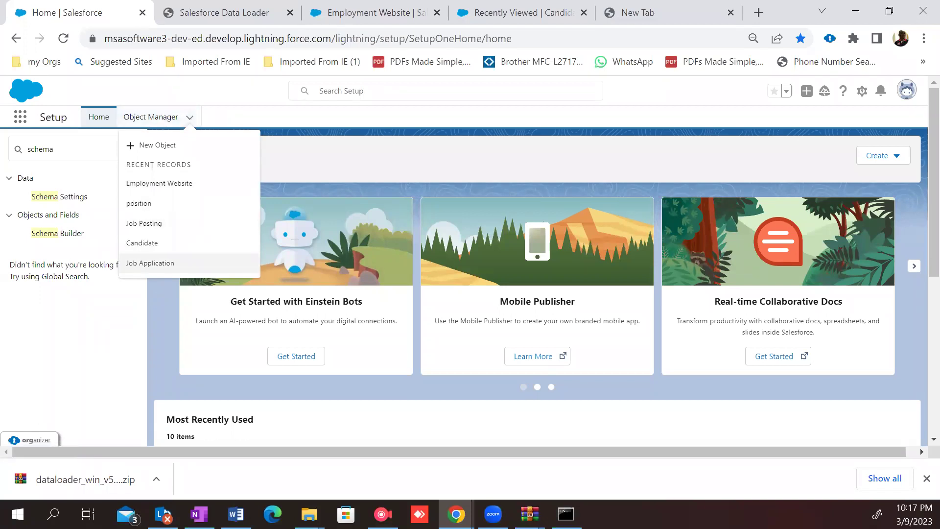
{"action": "key", "text": "alt+Tab"}
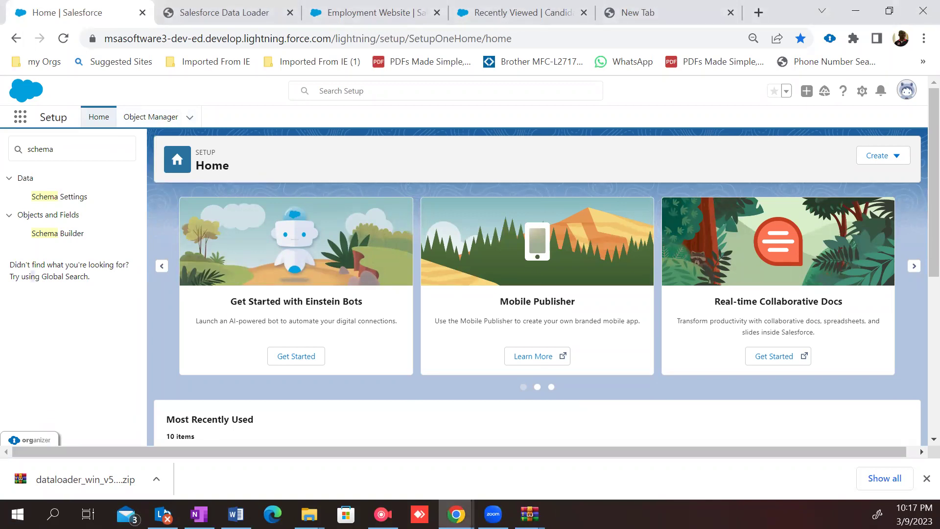
Step: Launch the Data Loader installer again and read the Java requirements in its console window
{"action": "left_click", "coordinate": [309, 514]}
{"action": "left_click", "coordinate": [530, 514]}
{"action": "scroll", "coordinate": [473, 192], "scroll_direction": "down", "scroll_amount": 5}
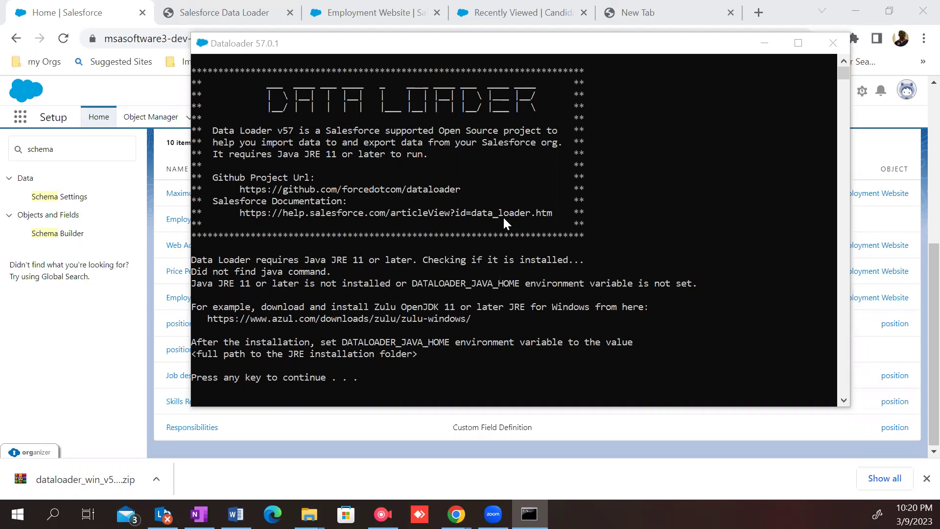
{"action": "left_click_drag", "start_coordinate": [392, 49], "coordinate": [376, 45]}
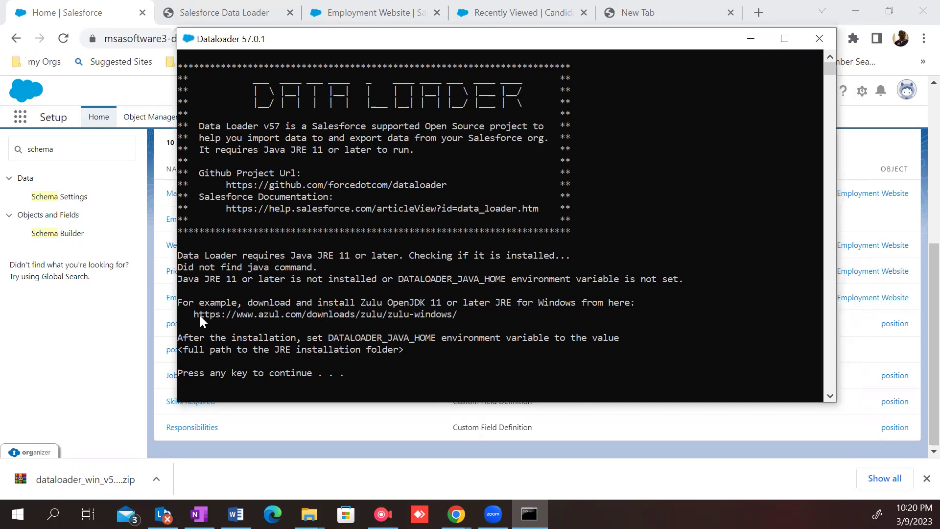
Step: Search the web for the Zulu OpenJDK address given in the Data Loader console and open Azul's Java downloads page
{"action": "left_click_drag", "start_coordinate": [197, 316], "coordinate": [458, 321]}
{"action": "key", "text": "ctrl+c"}
{"action": "left_click", "coordinate": [639, 7]}
{"action": "key", "text": "ctrl+v"}
{"action": "key", "text": "Return"}
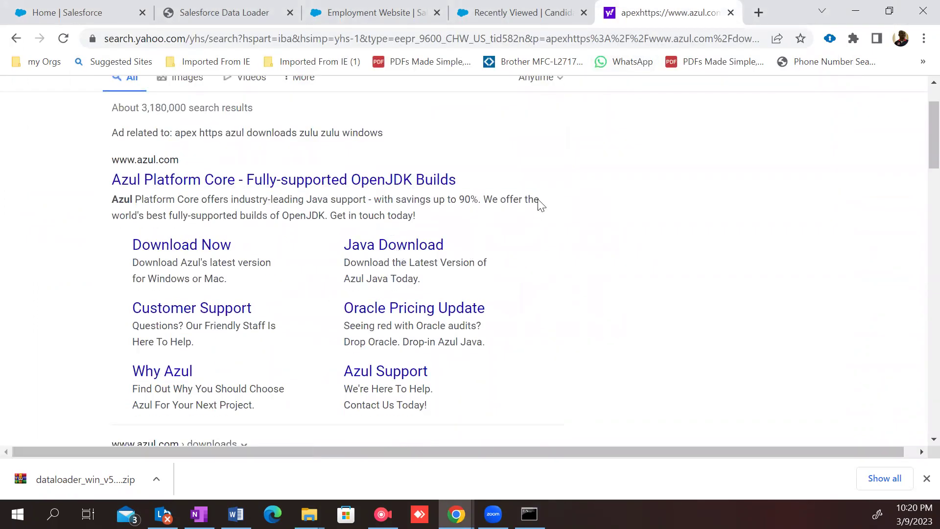
{"action": "left_click", "coordinate": [458, 196]}
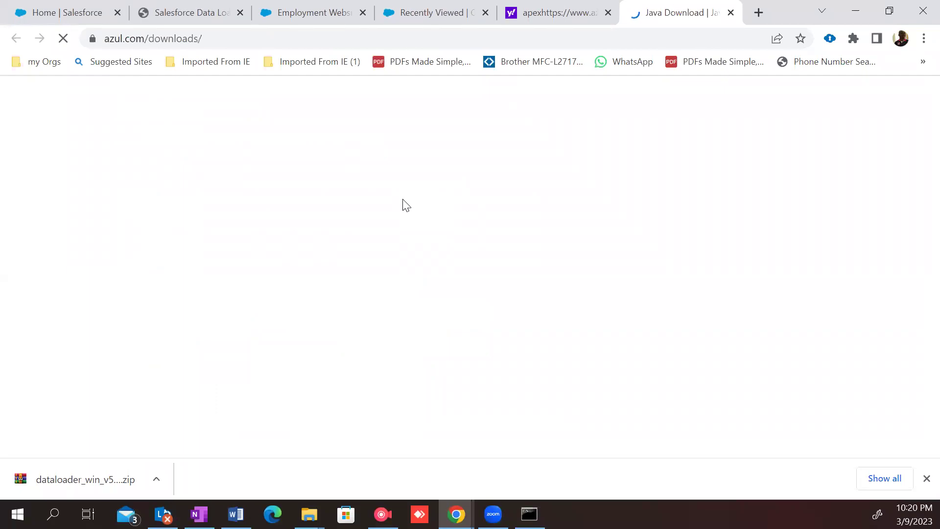
{"action": "scroll", "coordinate": [395, 306], "scroll_direction": "down", "scroll_amount": 4}
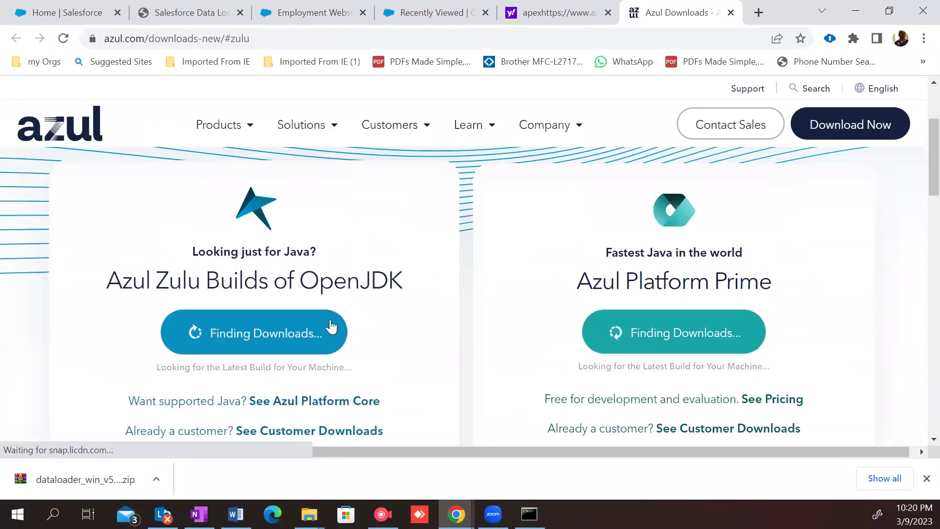
Step: Search the web for "java jre 11"
{"action": "left_click", "coordinate": [384, 40]}
{"action": "type", "text": "ja"}
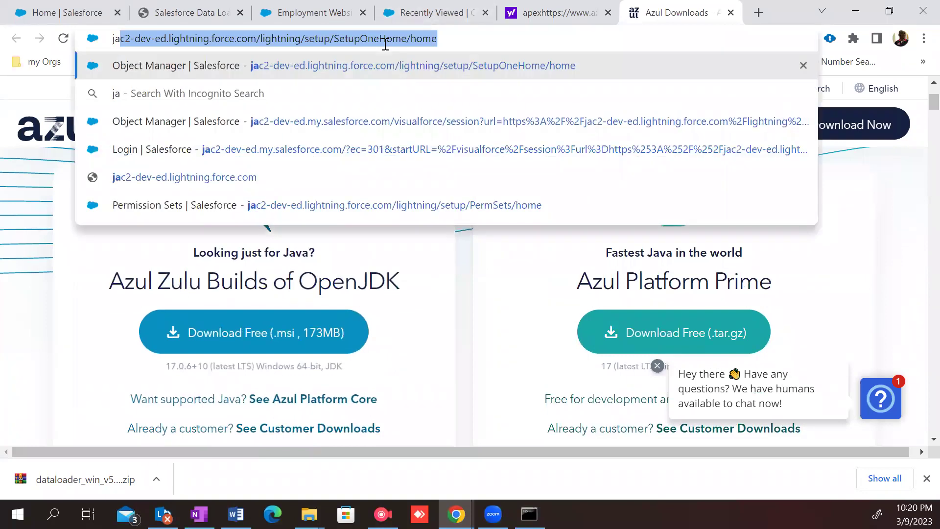
{"action": "type", "text": "va jre 11"}
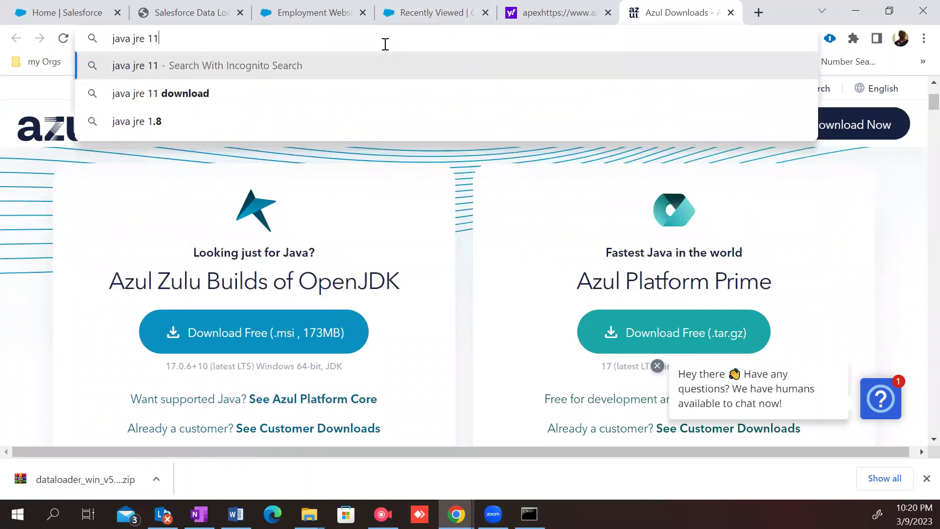
{"action": "key", "text": "Return"}
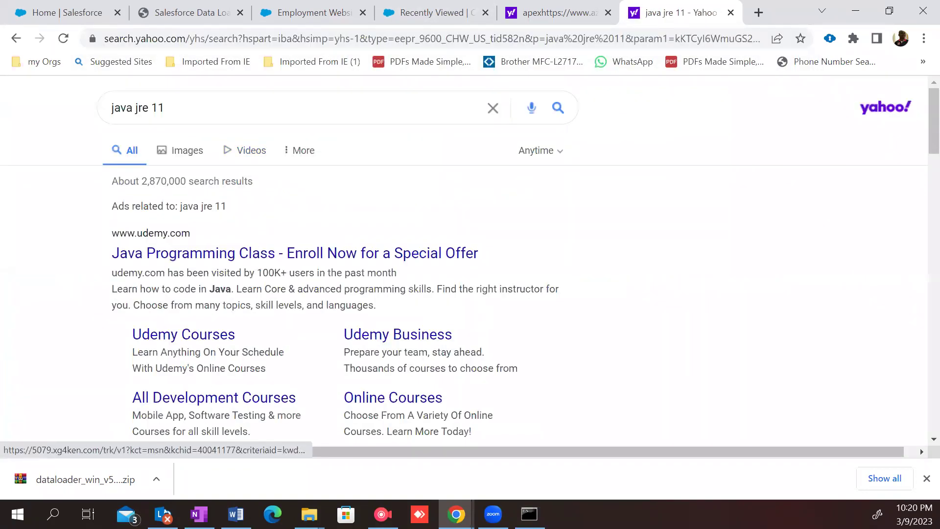